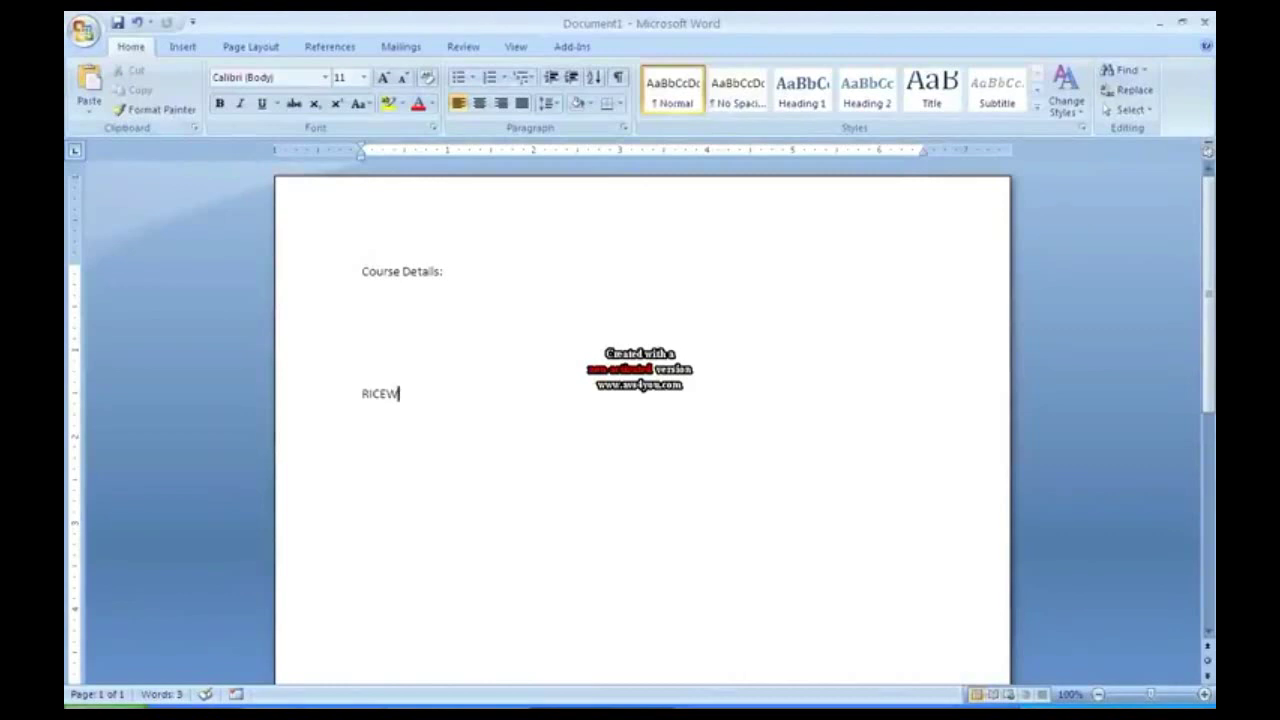
Step: Add a colon to RICEW and list Reports, Interfaces, Conversions and Extensions on separate lines beneath it
text(:)
key(Return)
text(Reports)
key(Return)
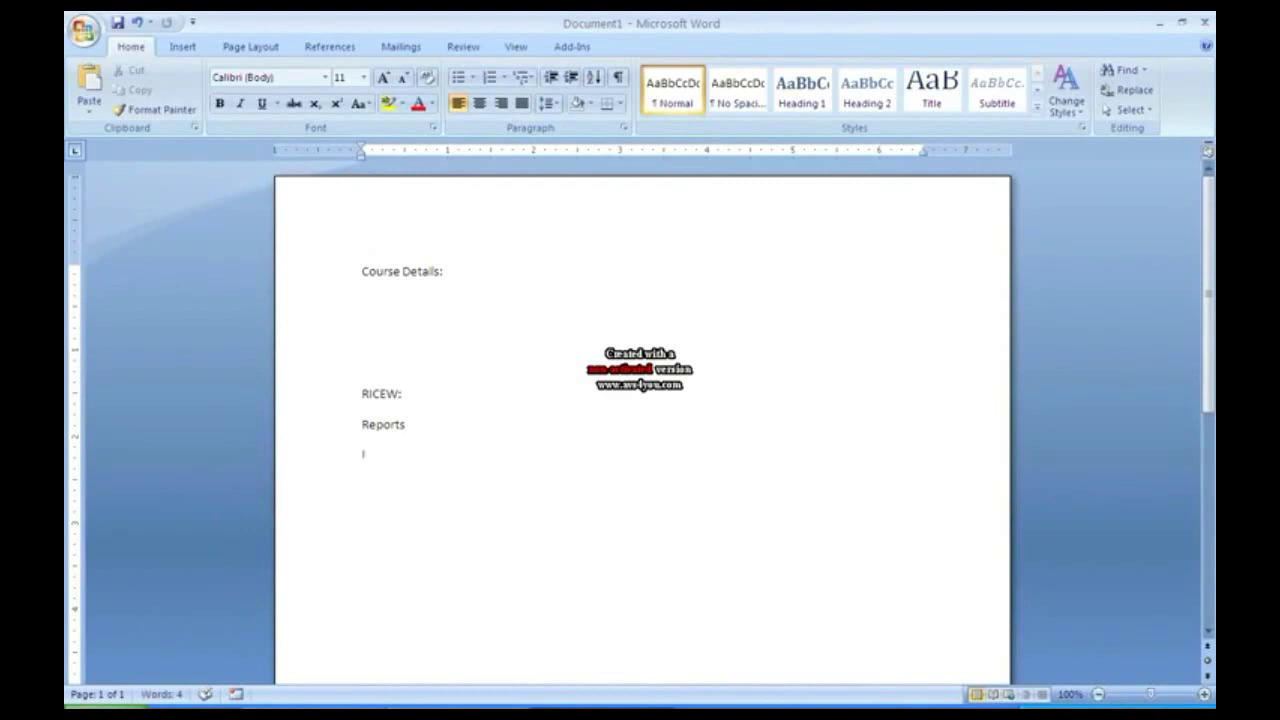
text(Interfaces)
key(Return)
text(Conversio)
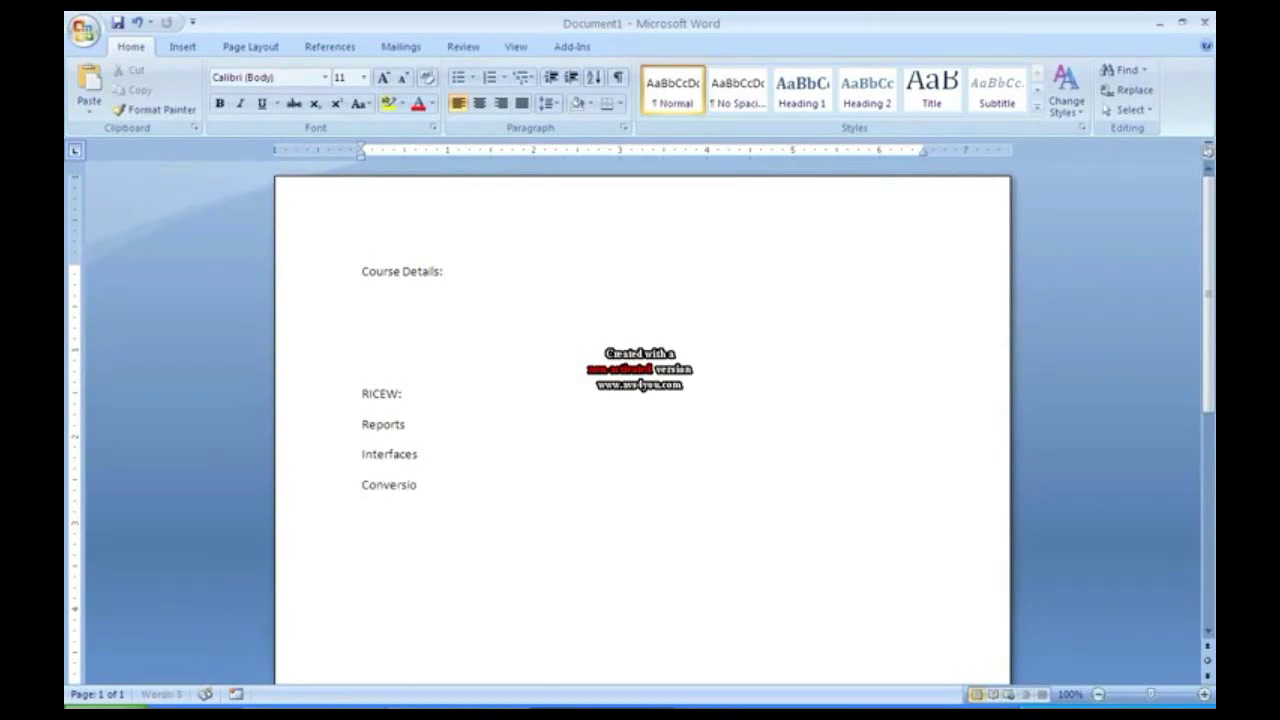
text(ns)
key(Return)
text(Extensions)
key(Return)
key(Up)
key(Up)
key(Up)
key(Up)
key(Up)
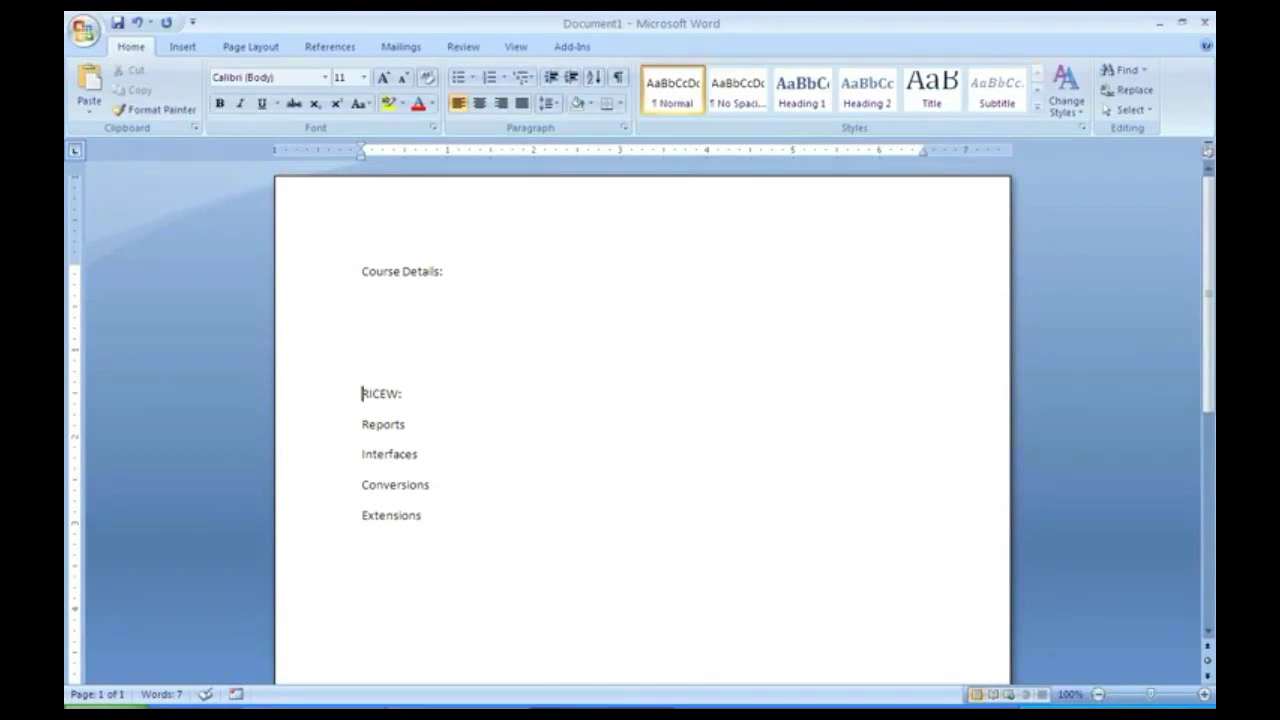
click(362, 424)
Step: Append ': data migration' after Interfaces
click(362, 454)
click(418, 454)
text(: data migration)
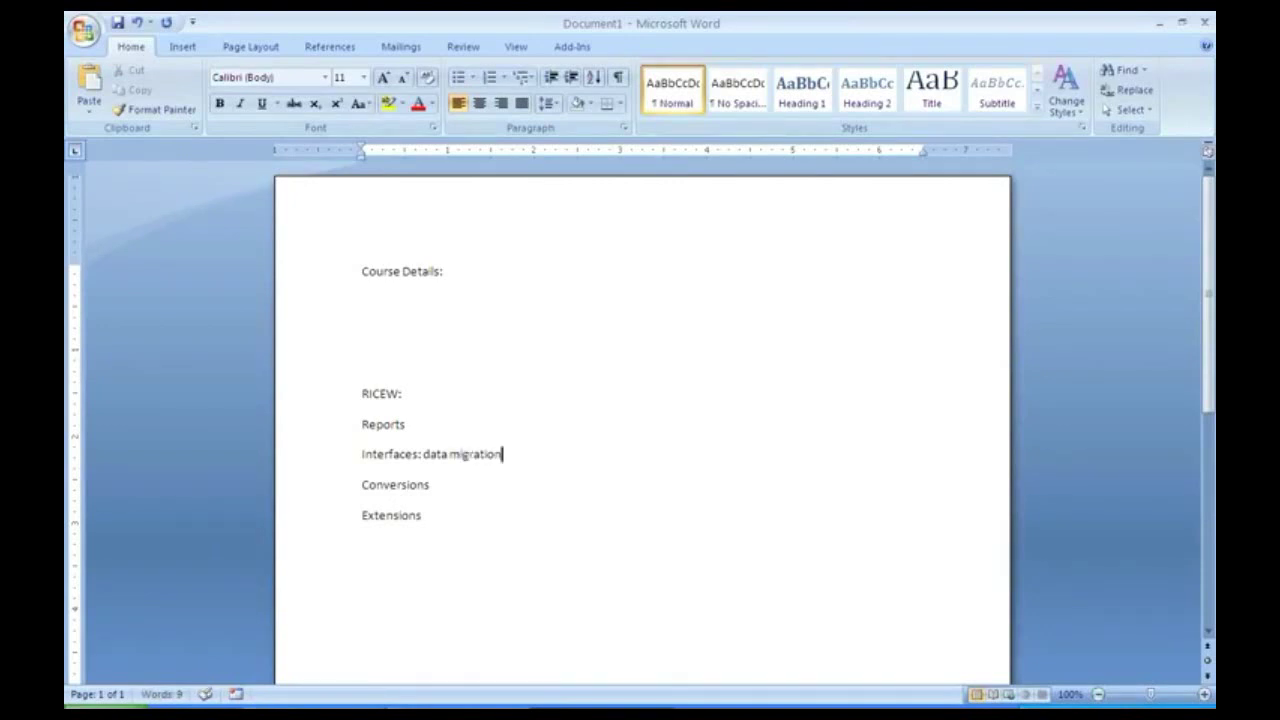
Step: Describe Conversions as 'data migration- one time in an implementation'
click(430, 485)
text(:data mi)
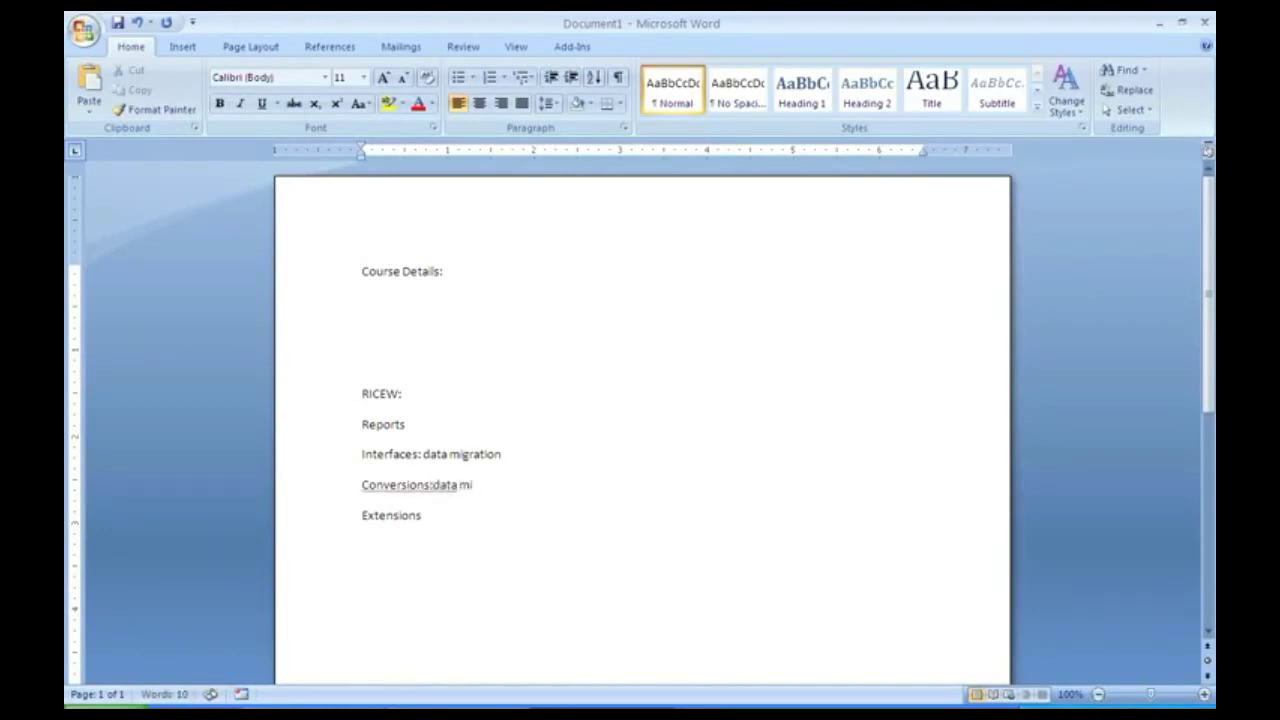
text(gration)
key(Left)
key(Left)
key(Left)
key(Left)
key(Left)
key(Left)
key(Left)
key(Left)
key(Left)
key(Left)
key(Left)
key(Left)
key(Left)
key(Left)
key(End)
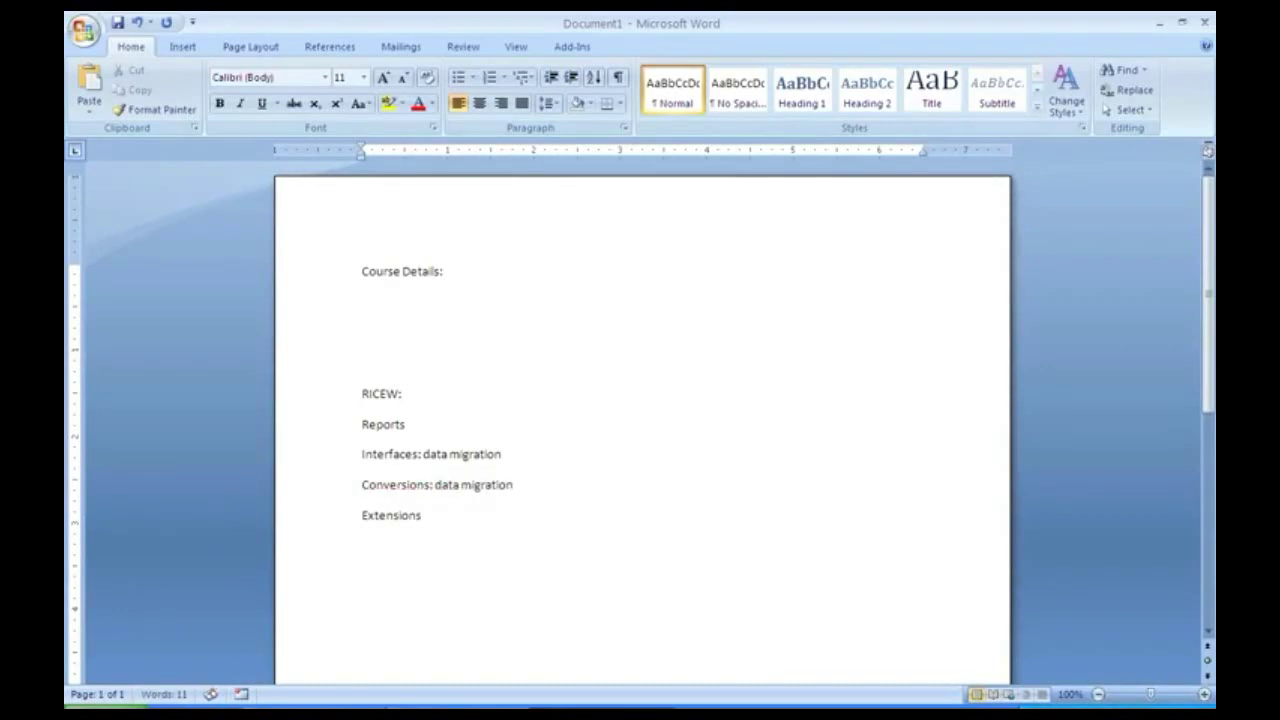
text(- one time in an implemen)
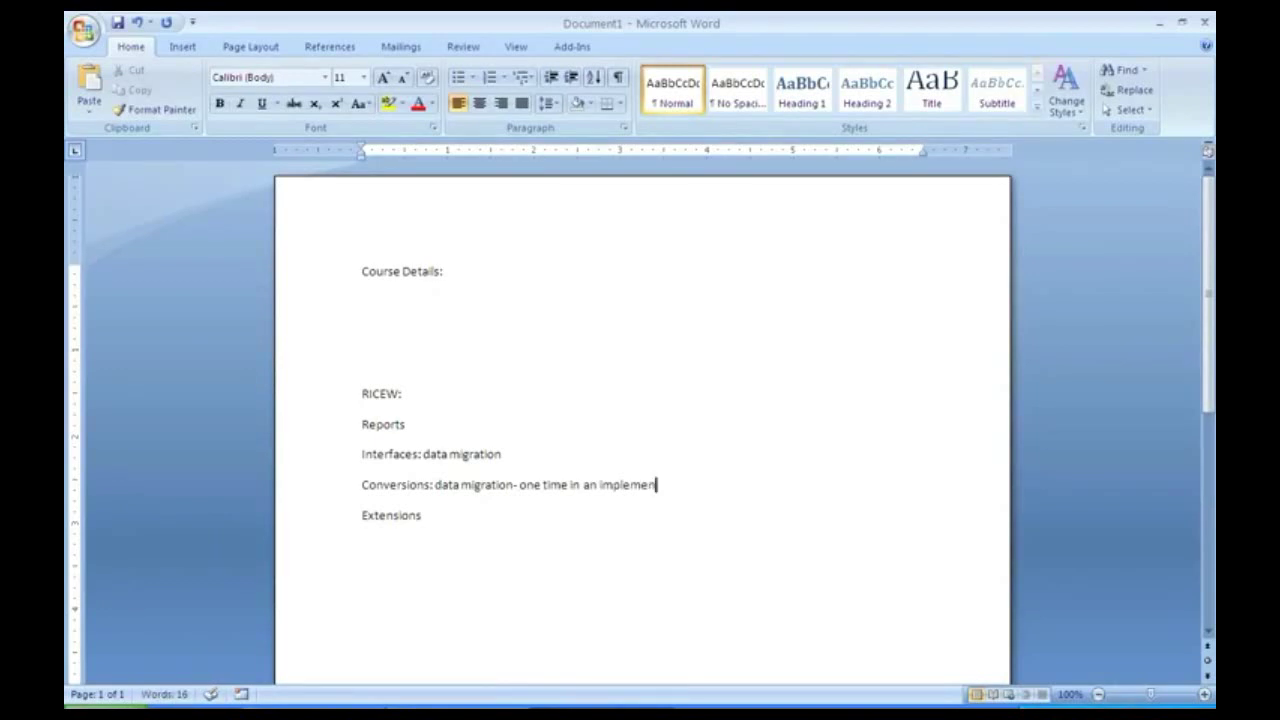
text(tation)
Step: Finish the Interfaces line with ':periodically'
click(502, 454)
text(:periodically)
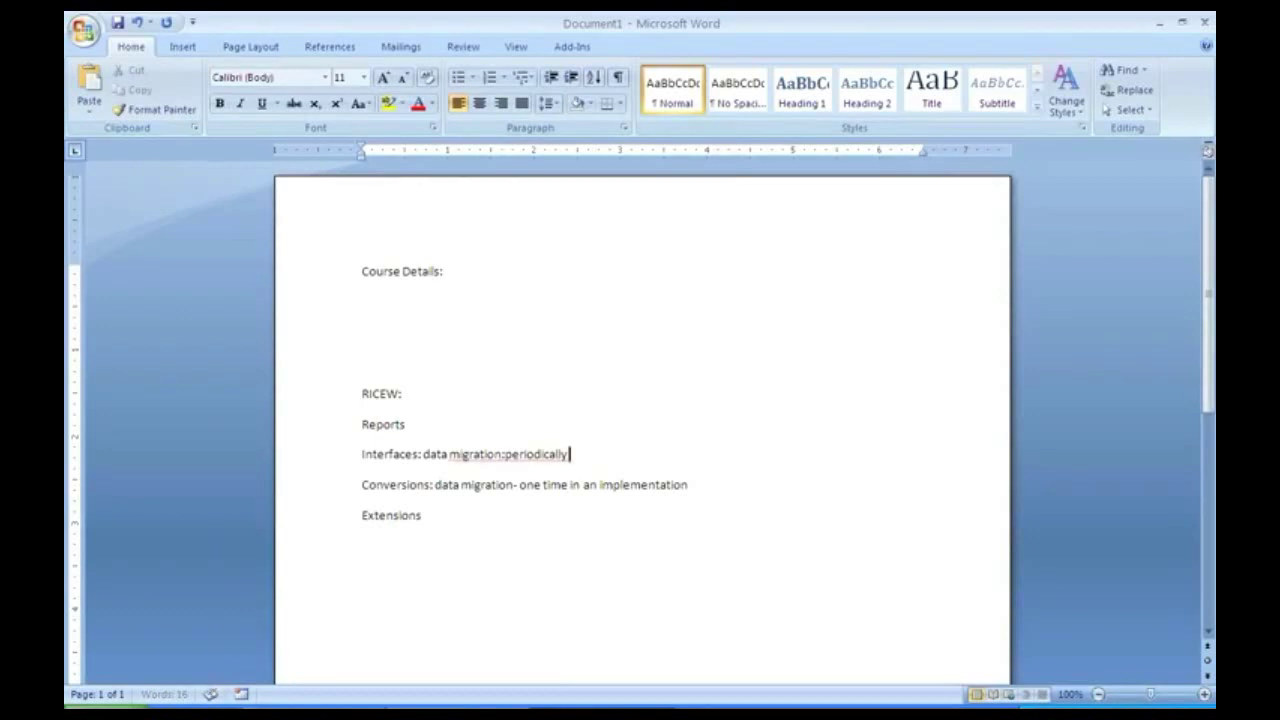
key(Left)
key(Left)
key(Left)
key(Left)
key(Left)
key(Left)
key(Left)
key(Left)
key(Left)
key(Left)
key(Left)
key(Left)
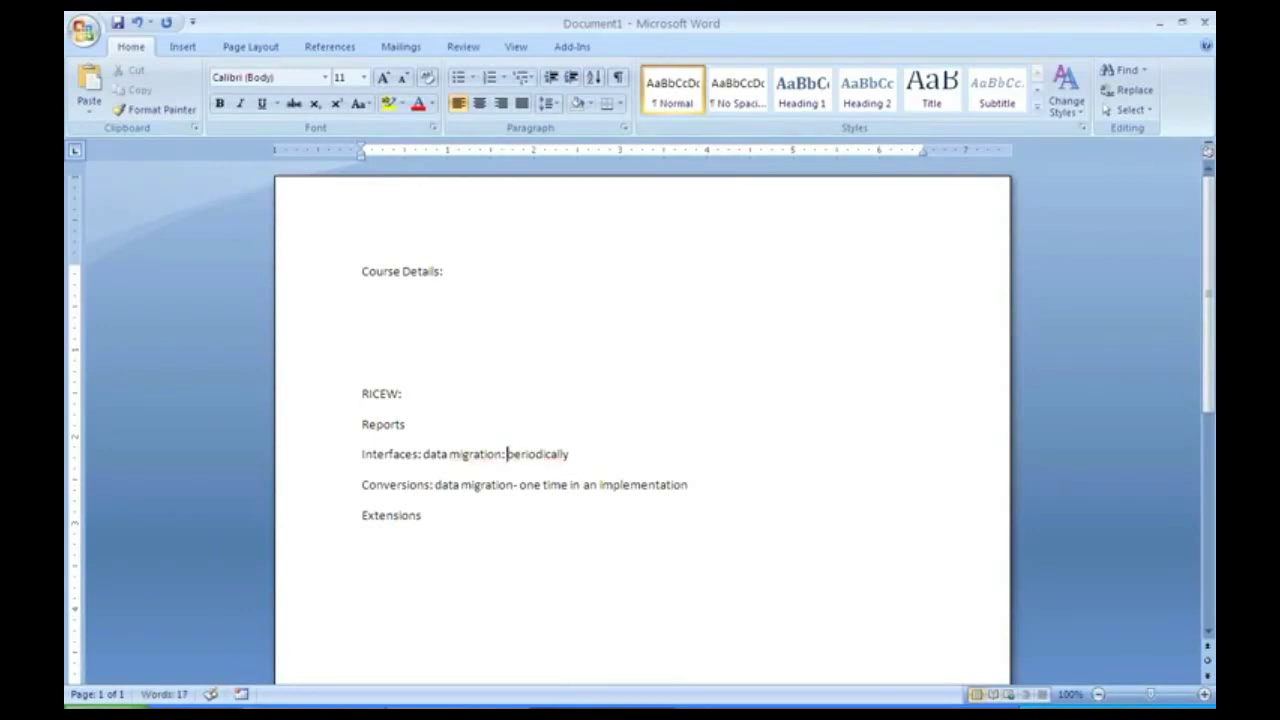
key(Down)
key(Down)
Step: Append ':any customization/new development' to the Extensions line and start a new paragraph
text(:any custom)
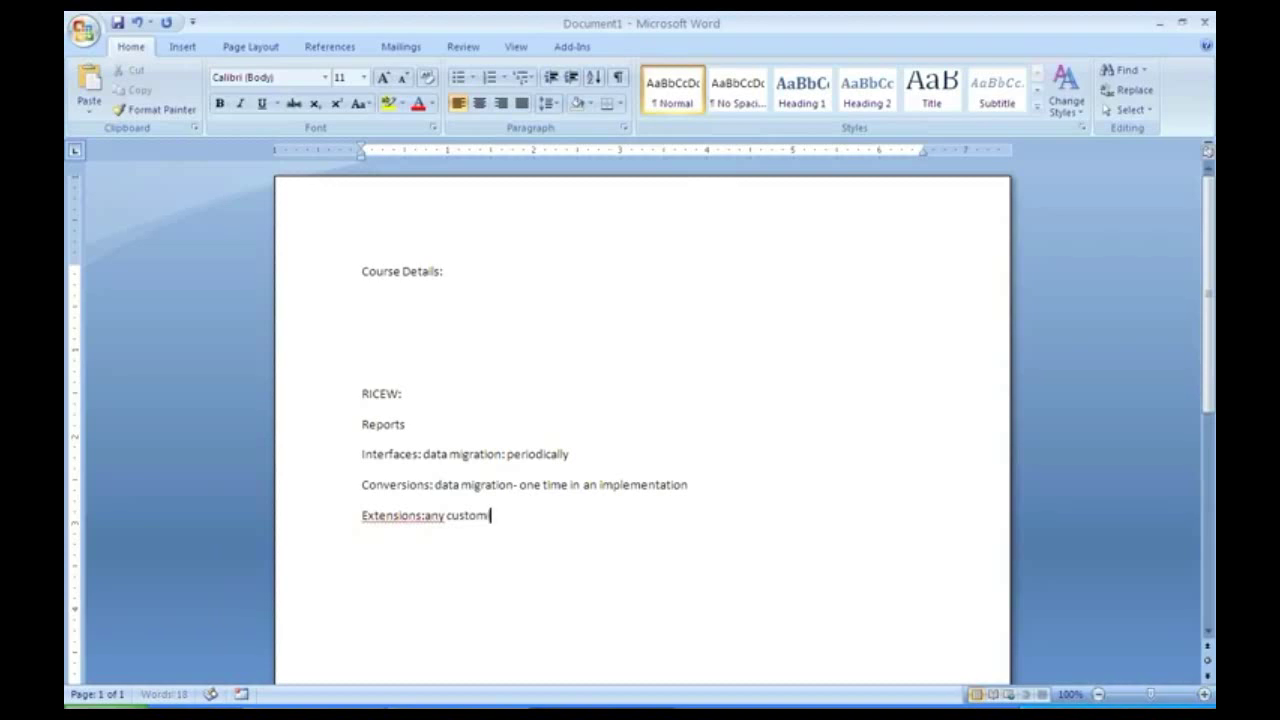
text(ization/new development)
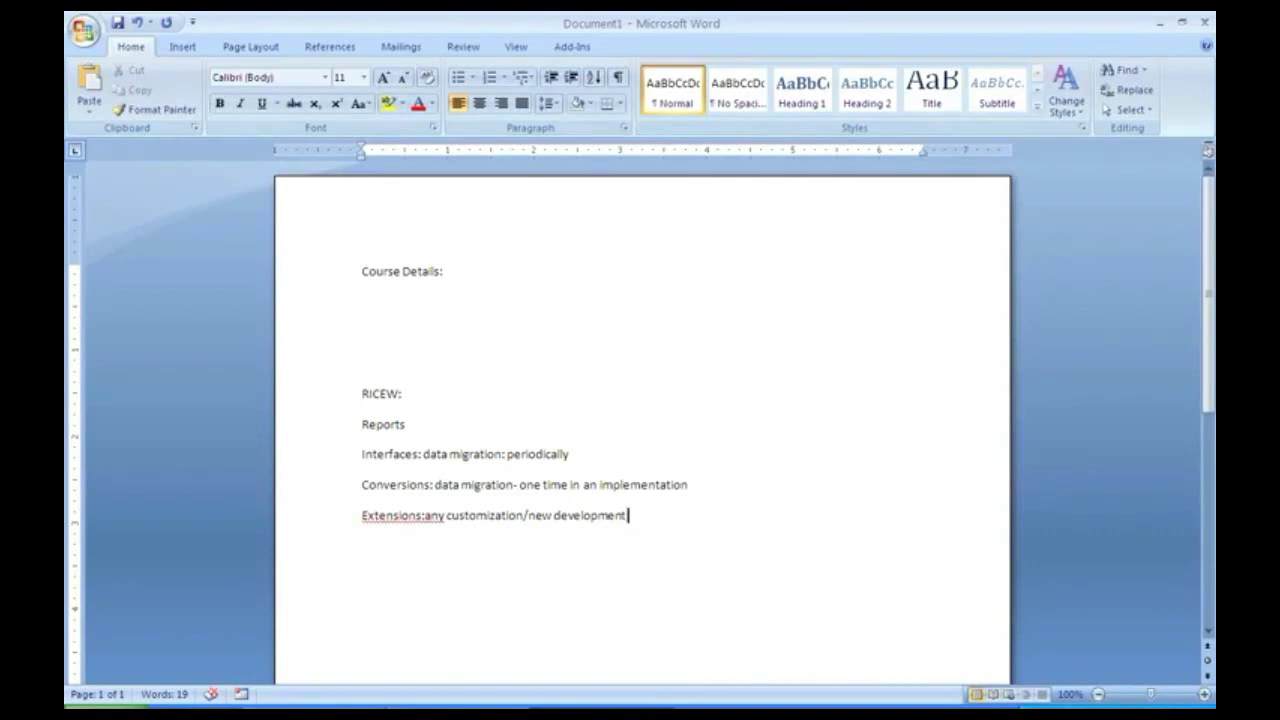
key(Return)
key(Return)
Step: Add 'Workflow: Data flow diagram' followed by the 'If it is raining =>I will not got movie=>if not I will go' example
text(Workflow)
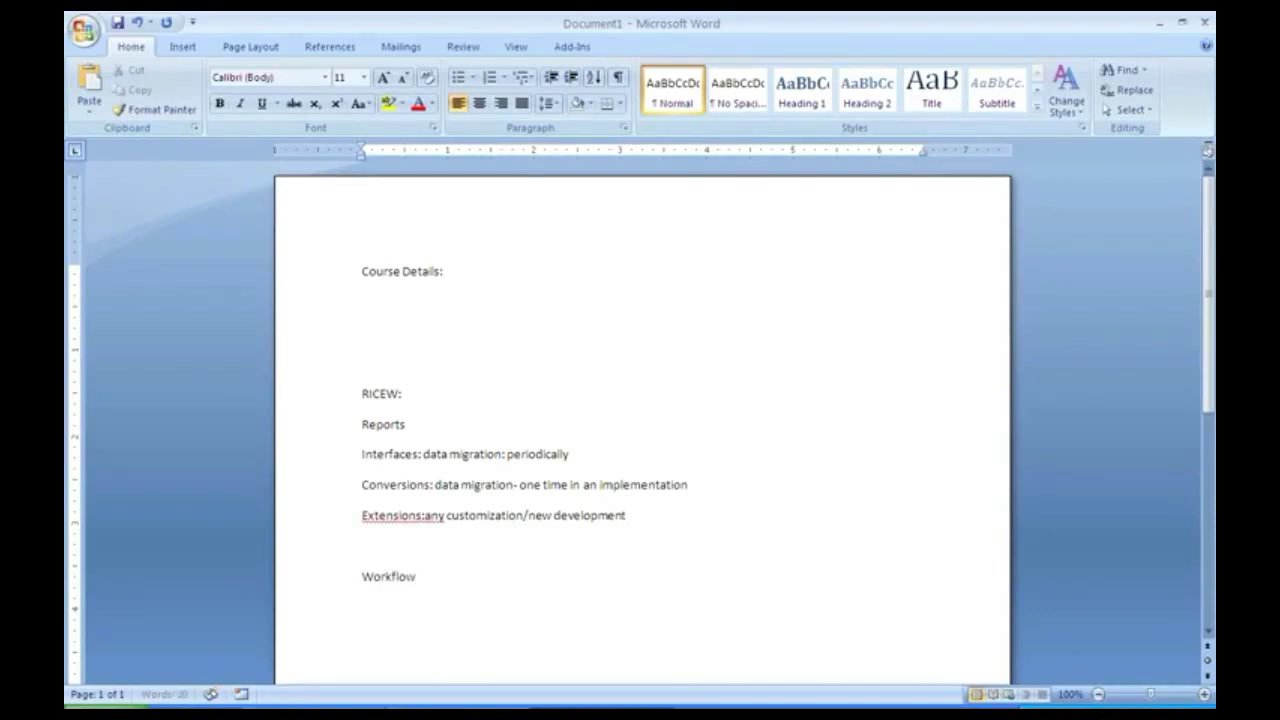
text(: Data flow diagram)
key(Return)
key(Return)
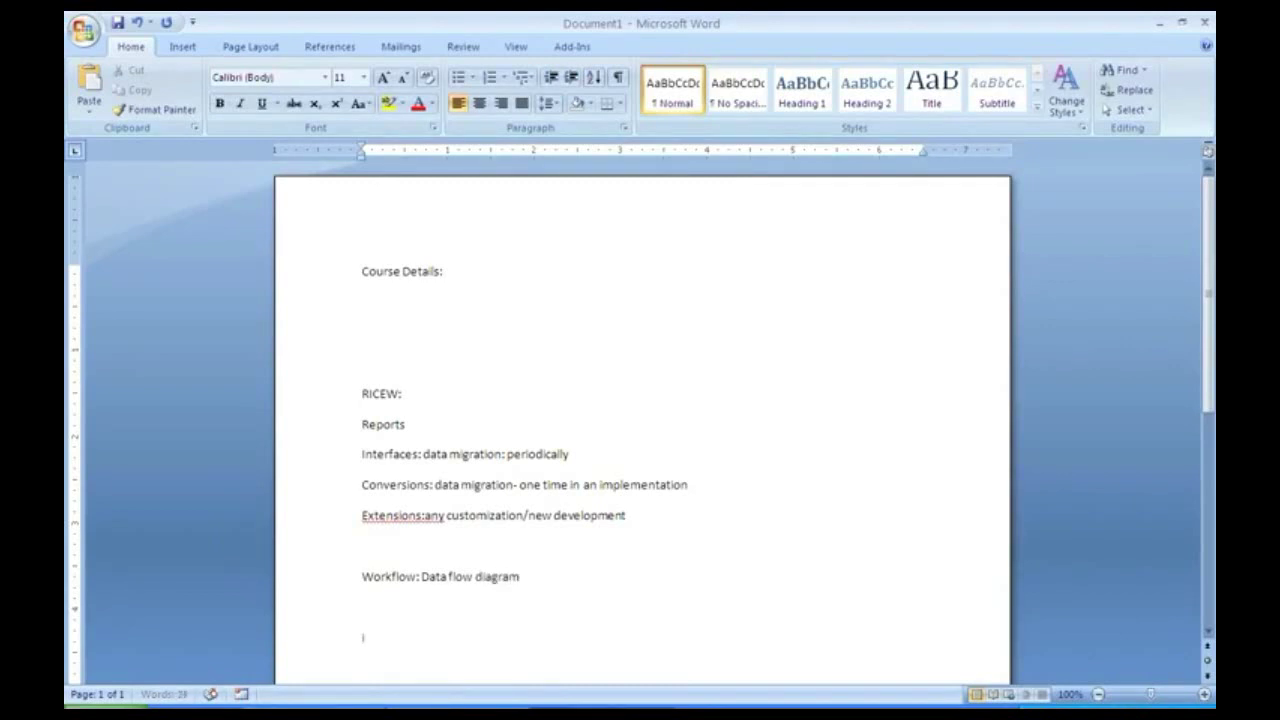
text(If it is raining =>I will)
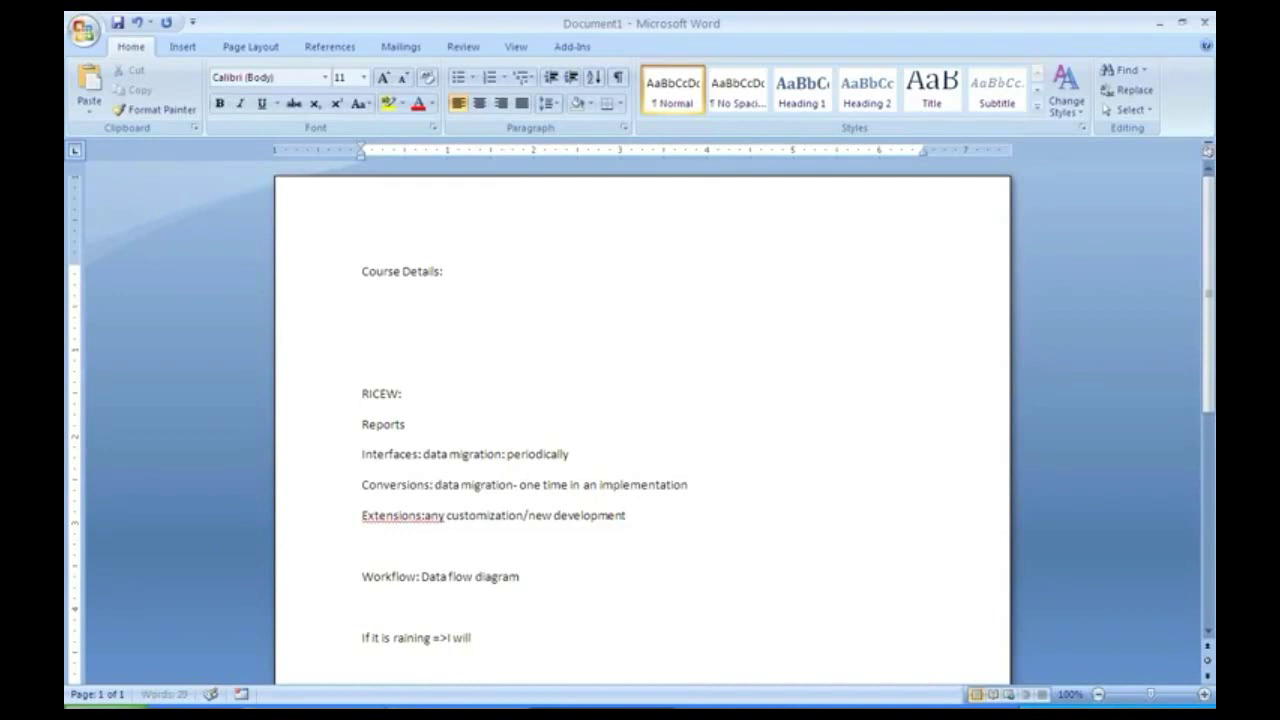
text( not got movie=>)
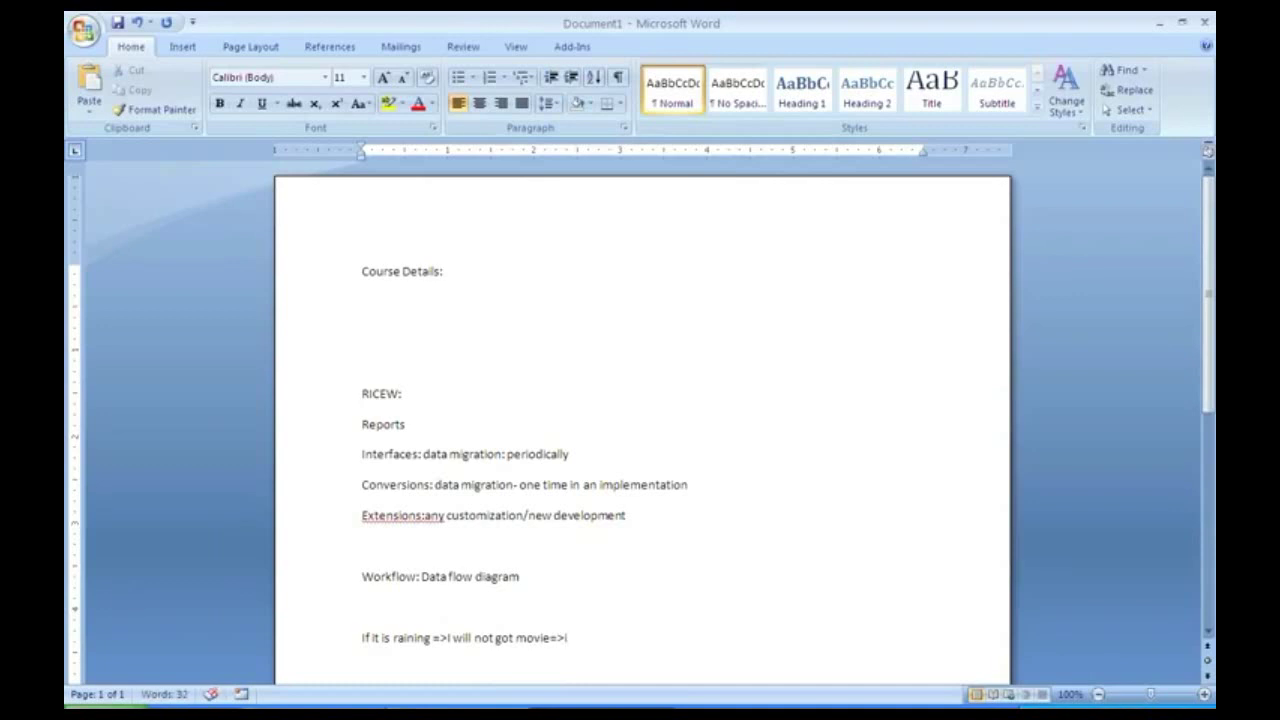
text(if not I will go)
key(Return)
key(Up)
key(Up)
Step: Type 'XML Publisher Reports: XML Reports' on the empty line above Workflow
click(362, 546)
text(XML)
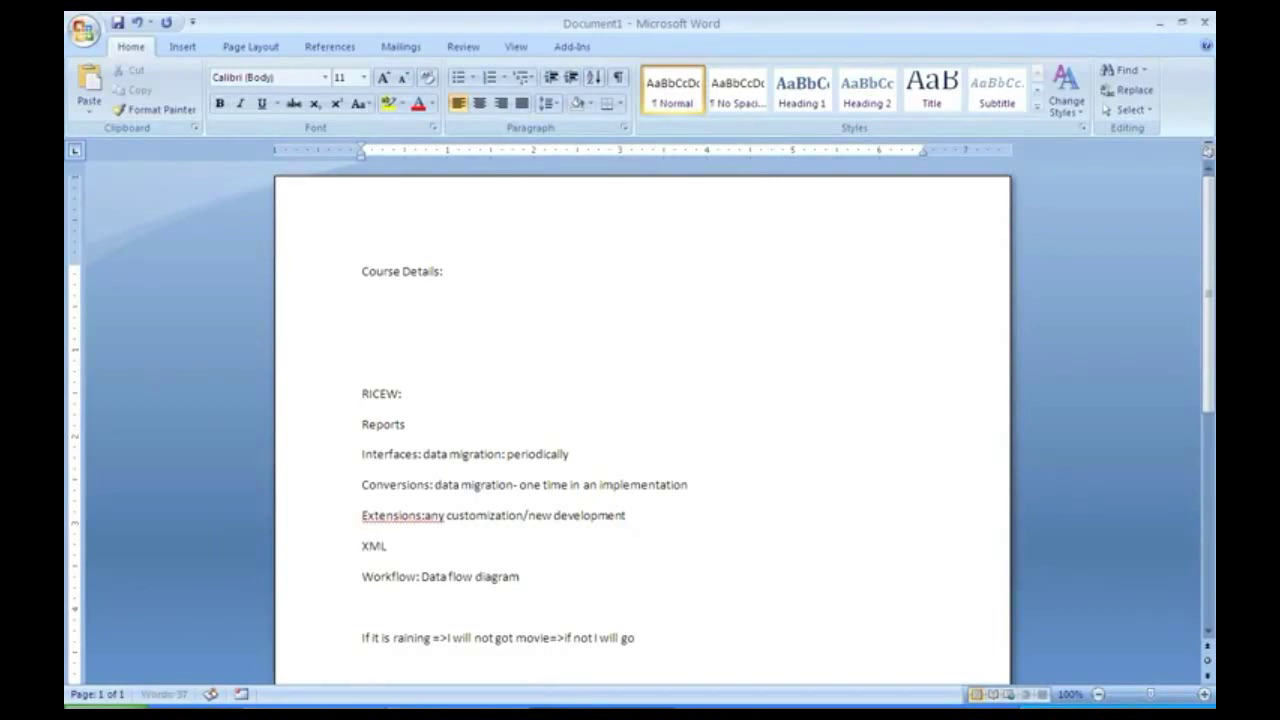
text( Publisher Reports)
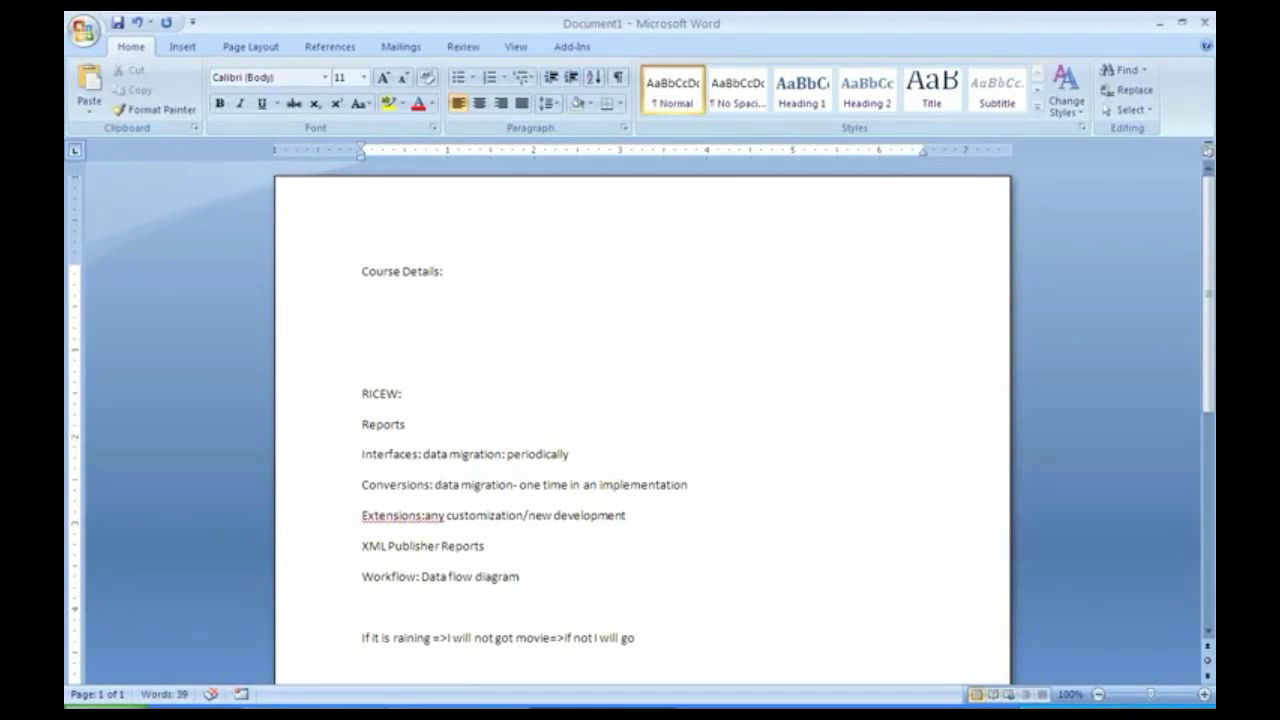
text(:)
text( XML)
text( Repor)
text(ts)
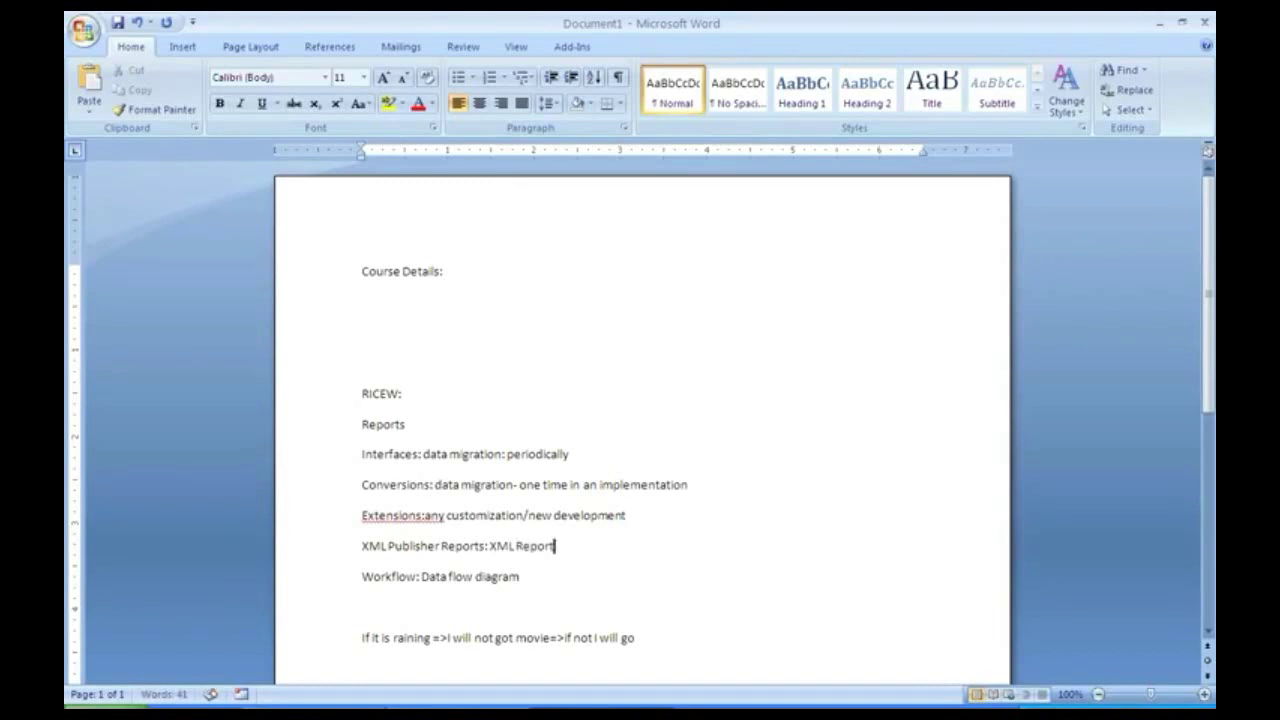
key(Up)
key(Up)
key(Up)
key(Down)
key(Down)
key(Down)
key(Down)
key(Down)
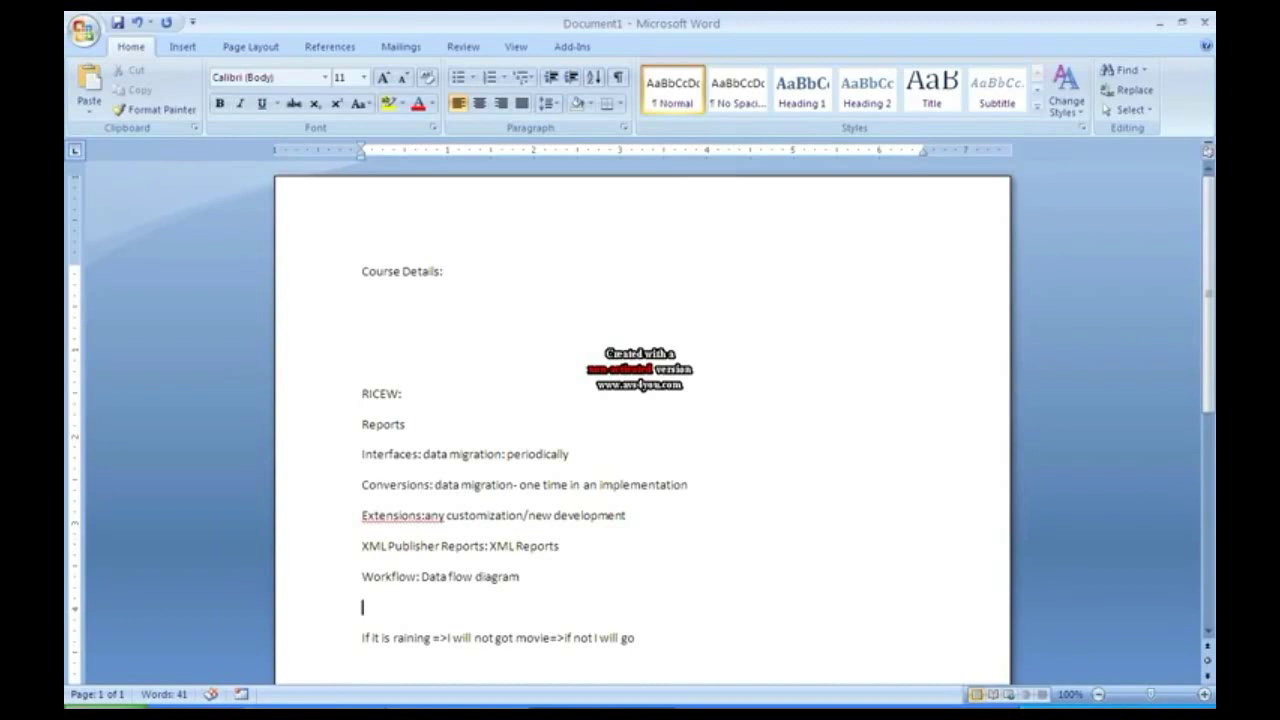
Step: Remove the blank line above the raining example and add a 'P2P and O2C' line below it
key(Delete)
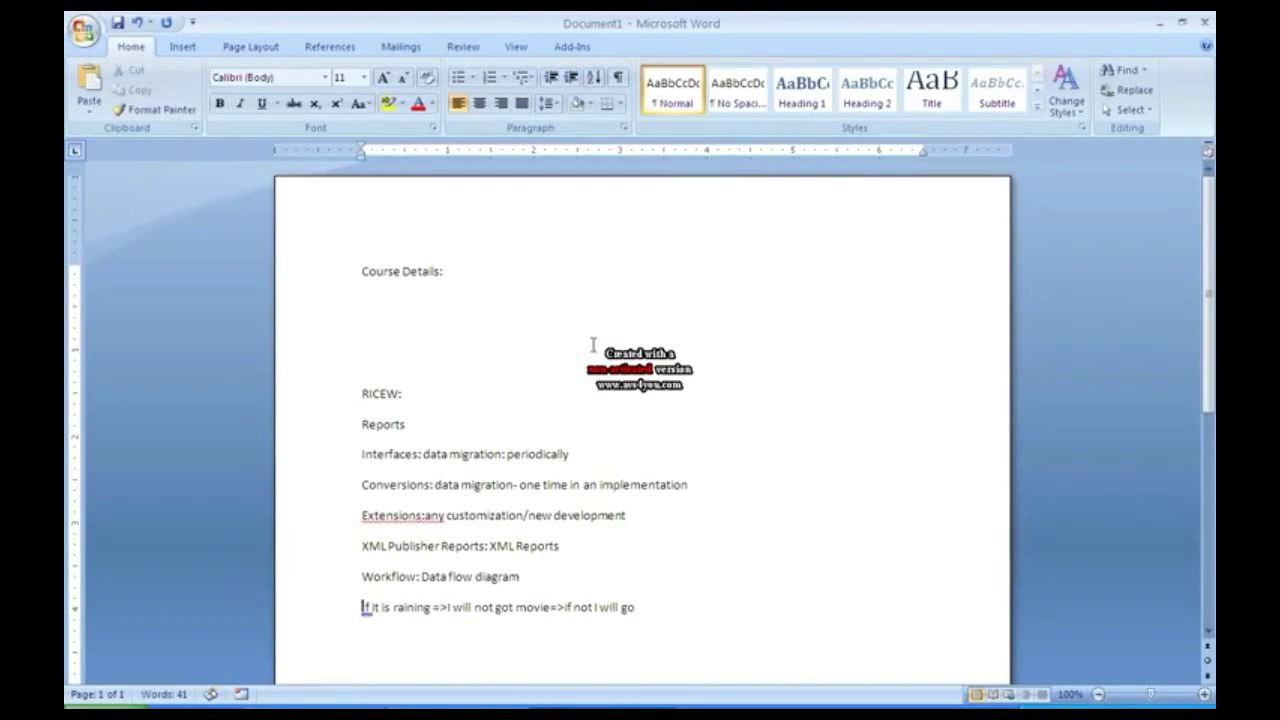
key(End)
key(Return)
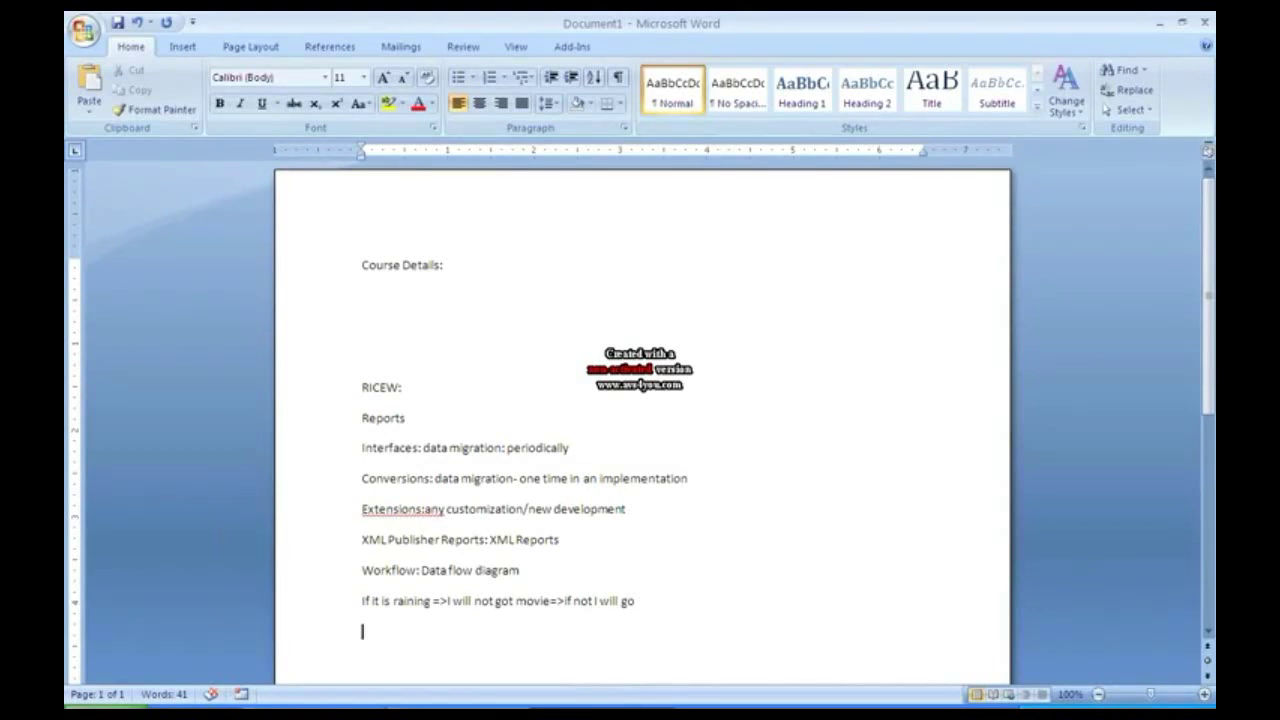
text(pp)
key(BackSpace)
text(@)
key(BackSpace)
text(2P and O2C)
Step: Add the flow line 'Purchasing=>Stock(Inventory)=>sell(OM)=>recieve the amount(AR)=>GL'
key(Return)
scroll(642, 420, down, 1)
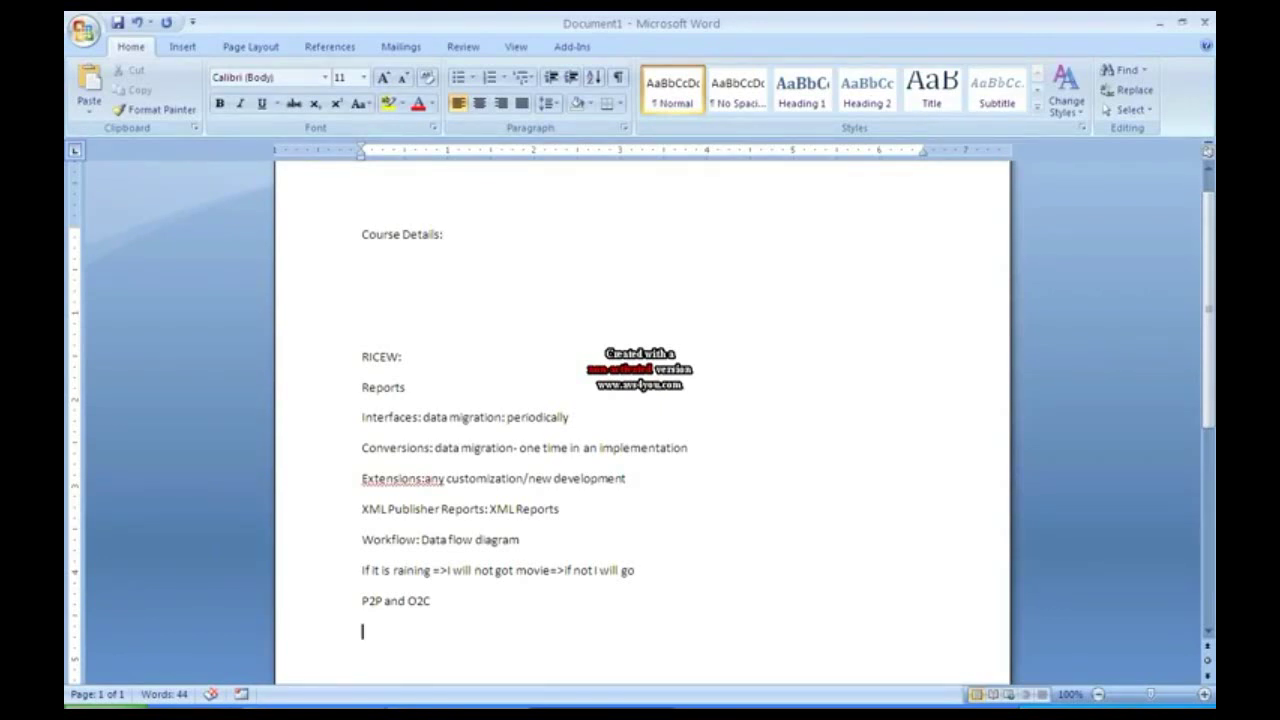
text(P)
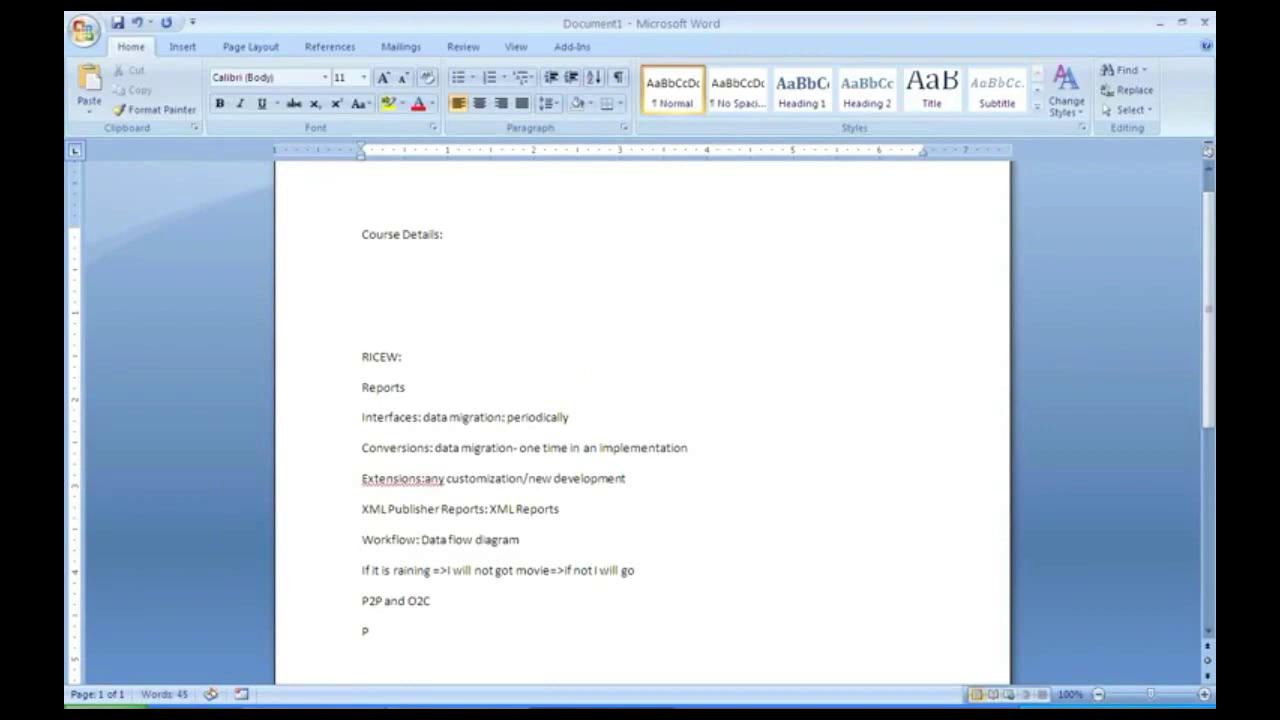
text(urchasing=>Stock)
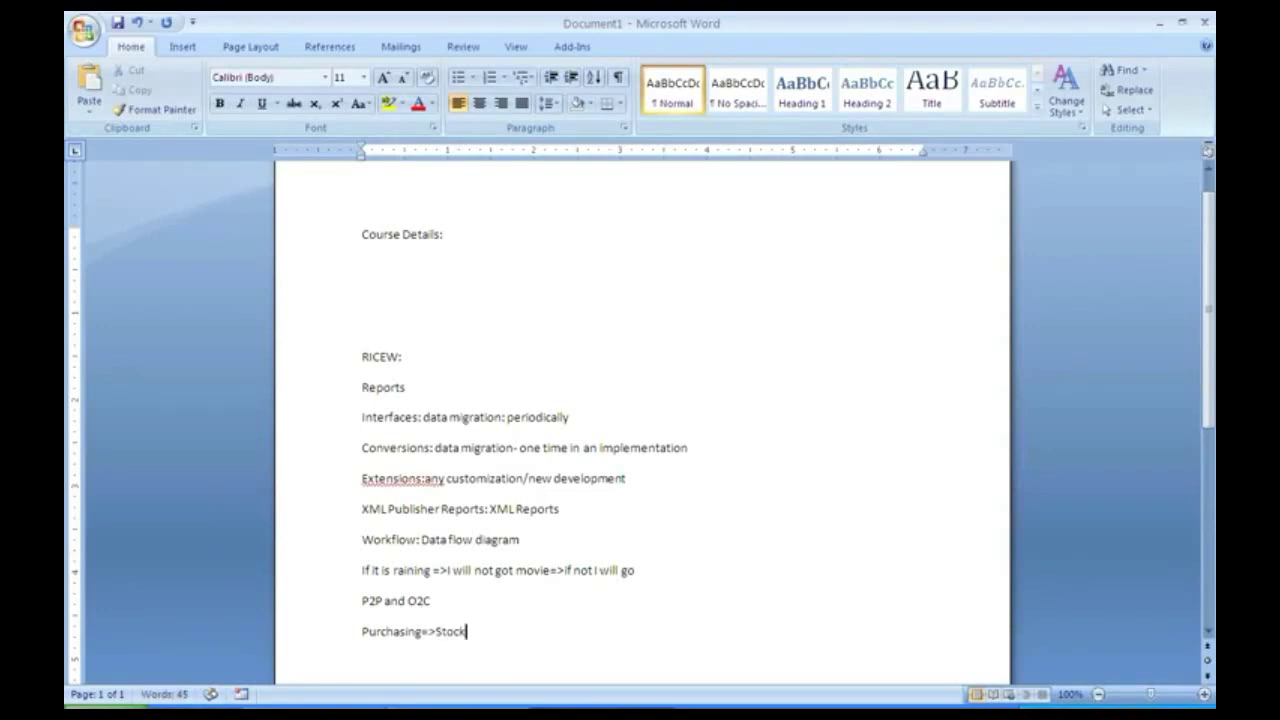
text((Inventory)=)
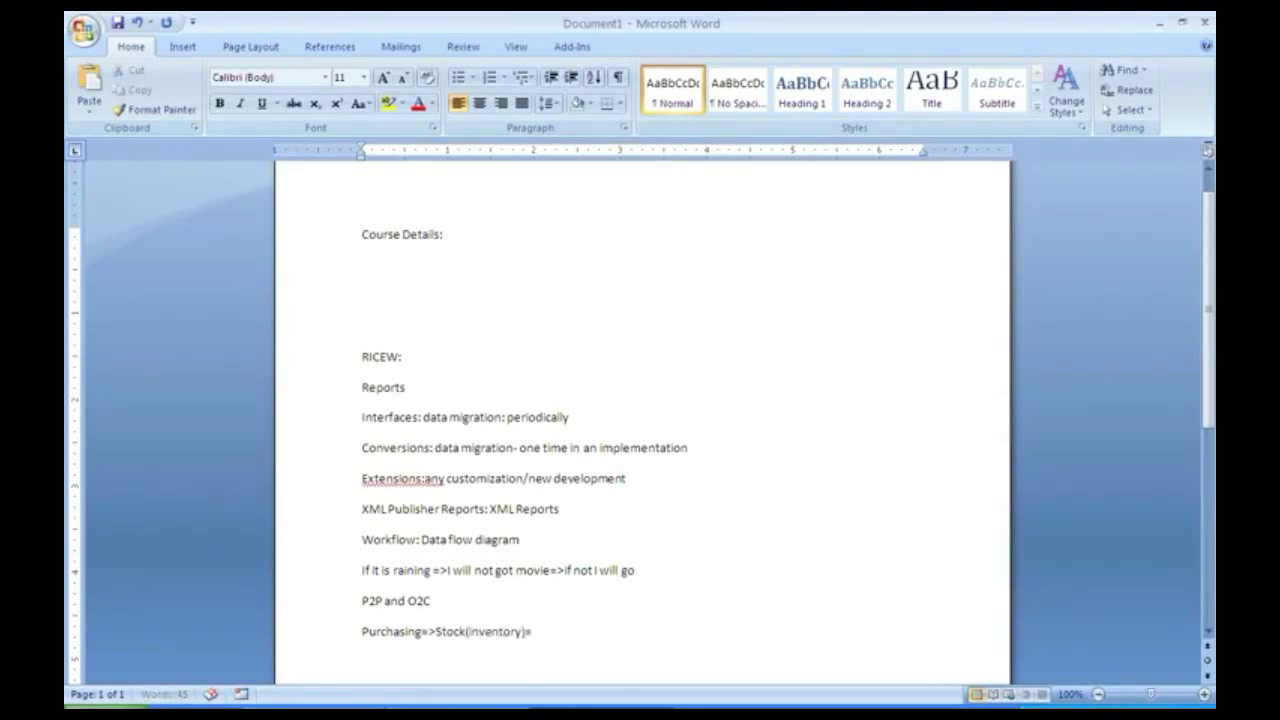
text(>sell(OM)=>reciev)
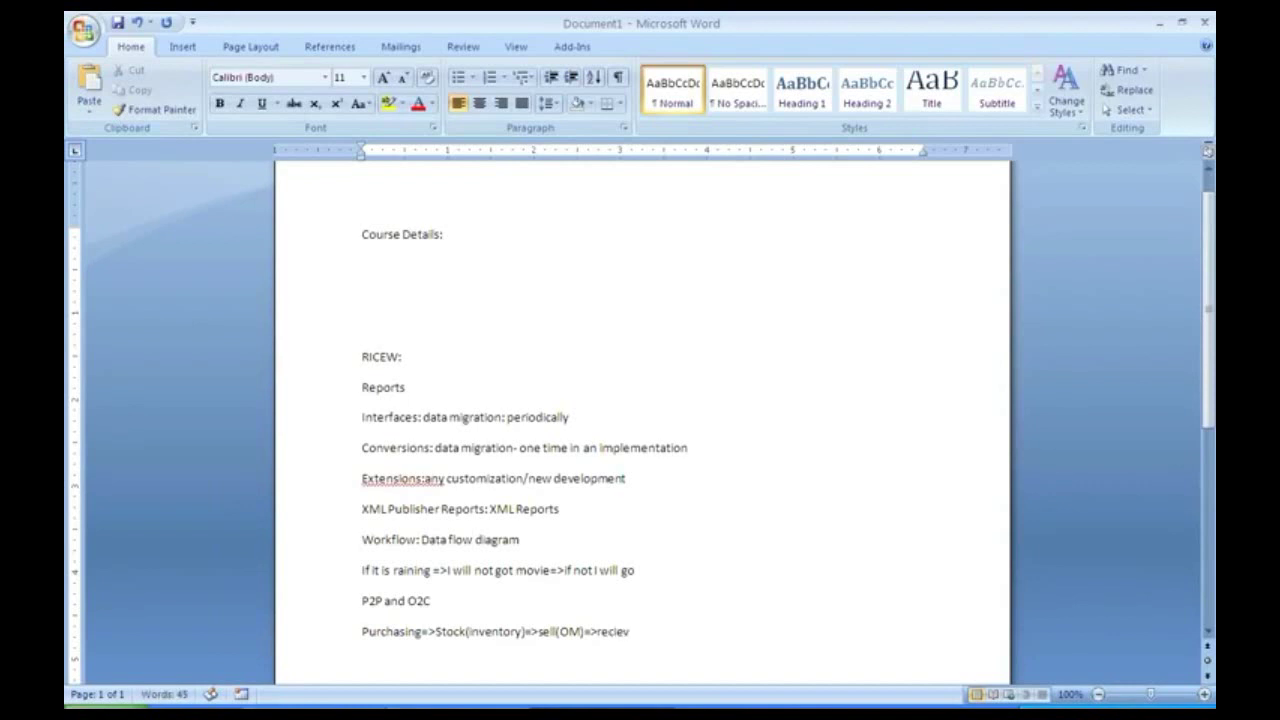
text(e the amoun)
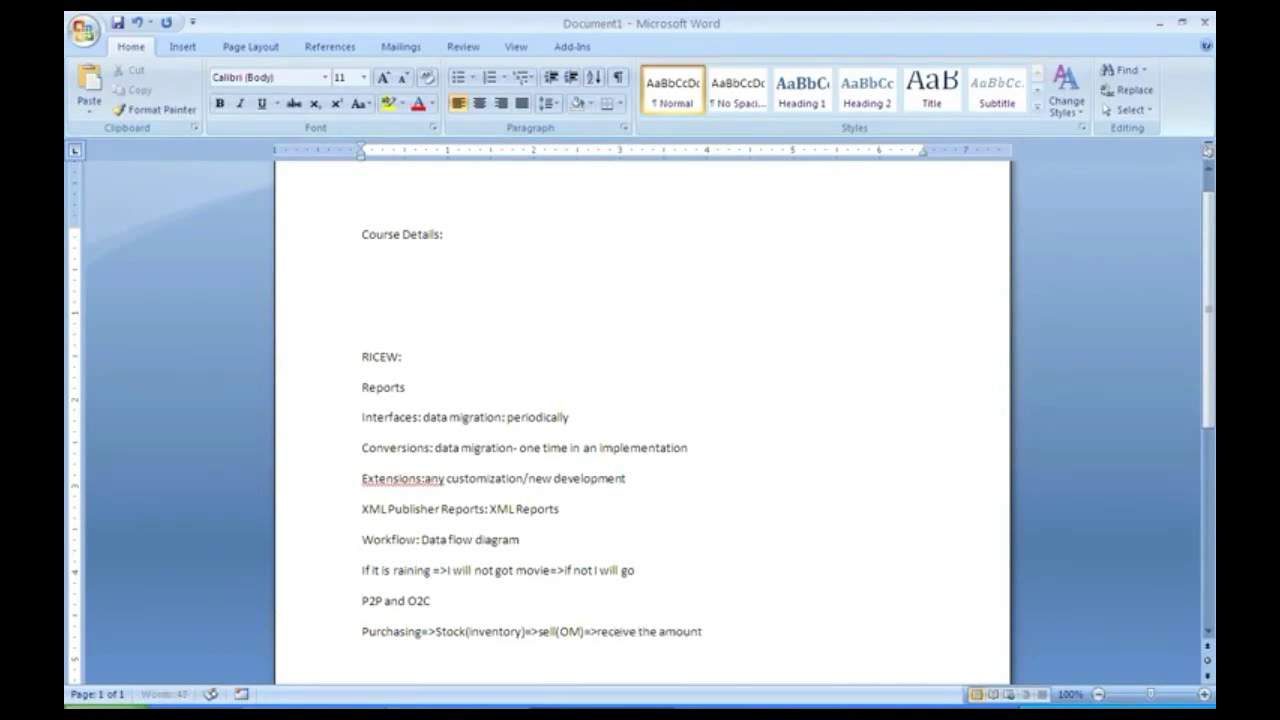
text(t(AR)=>GL)
Step: Prefix the flow line ahead of Purchasing with the (AP), Payment and Supplier entries
click(361, 631)
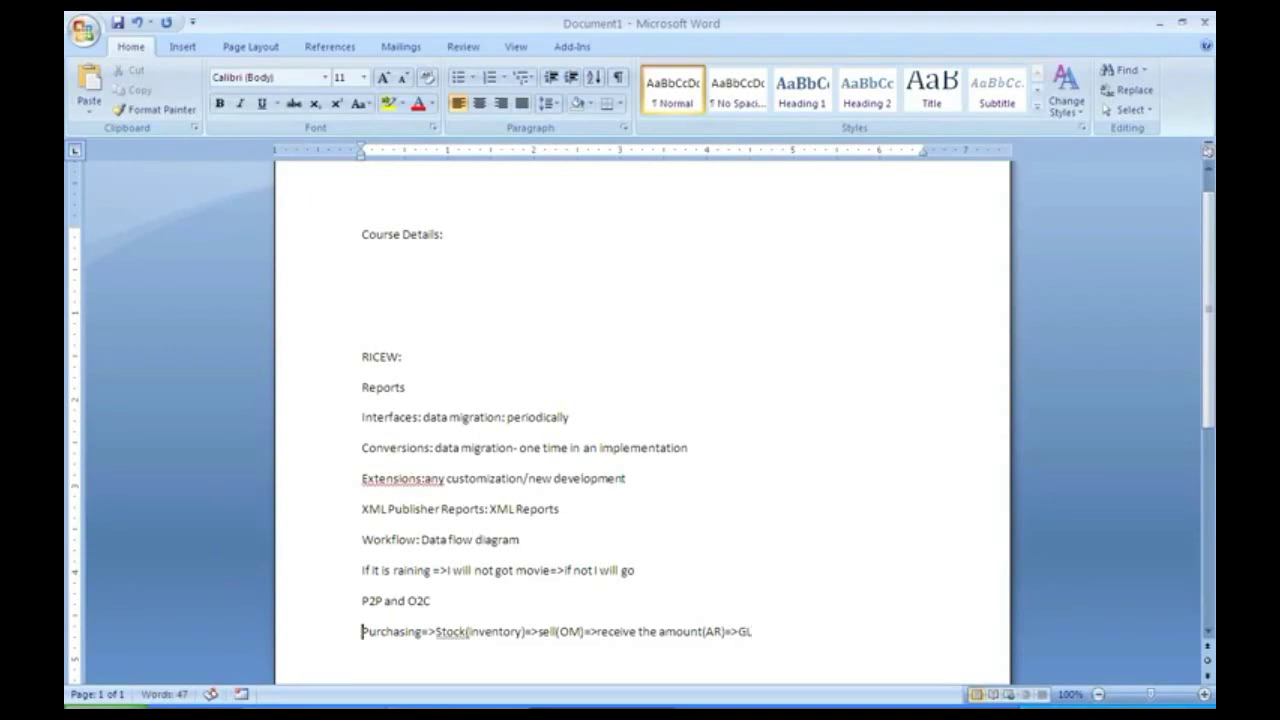
text(=)
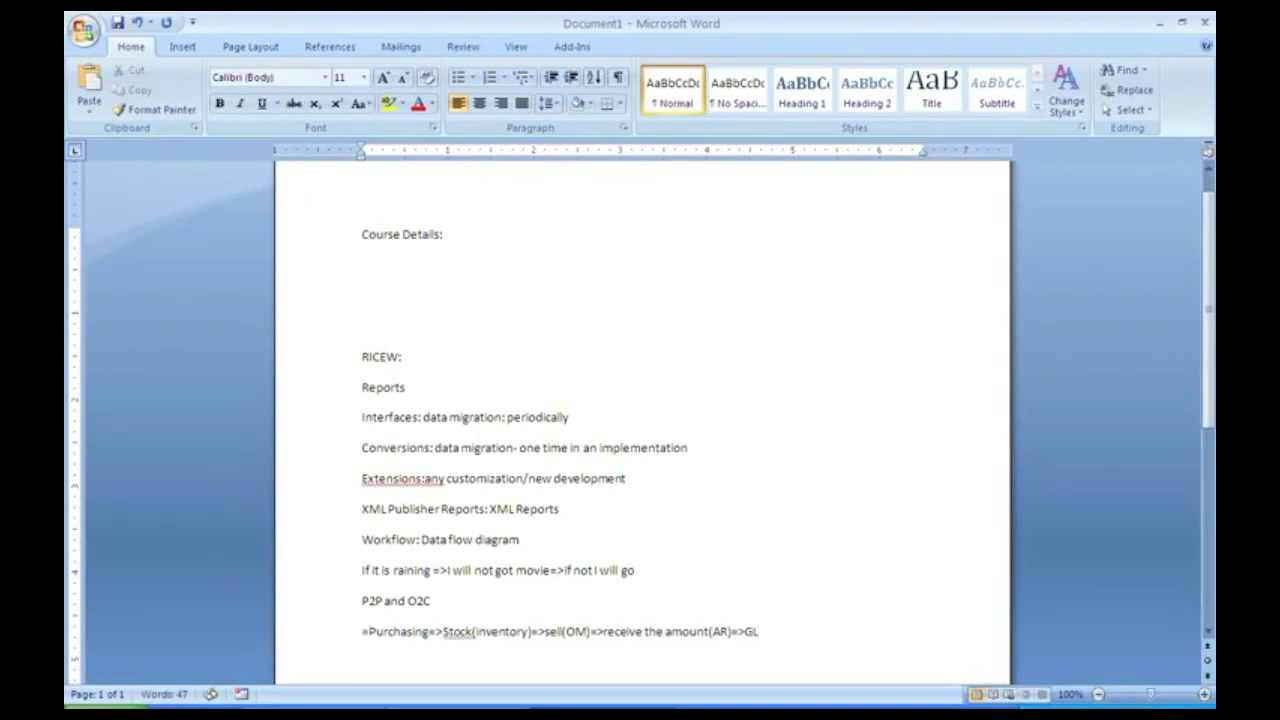
text(<)
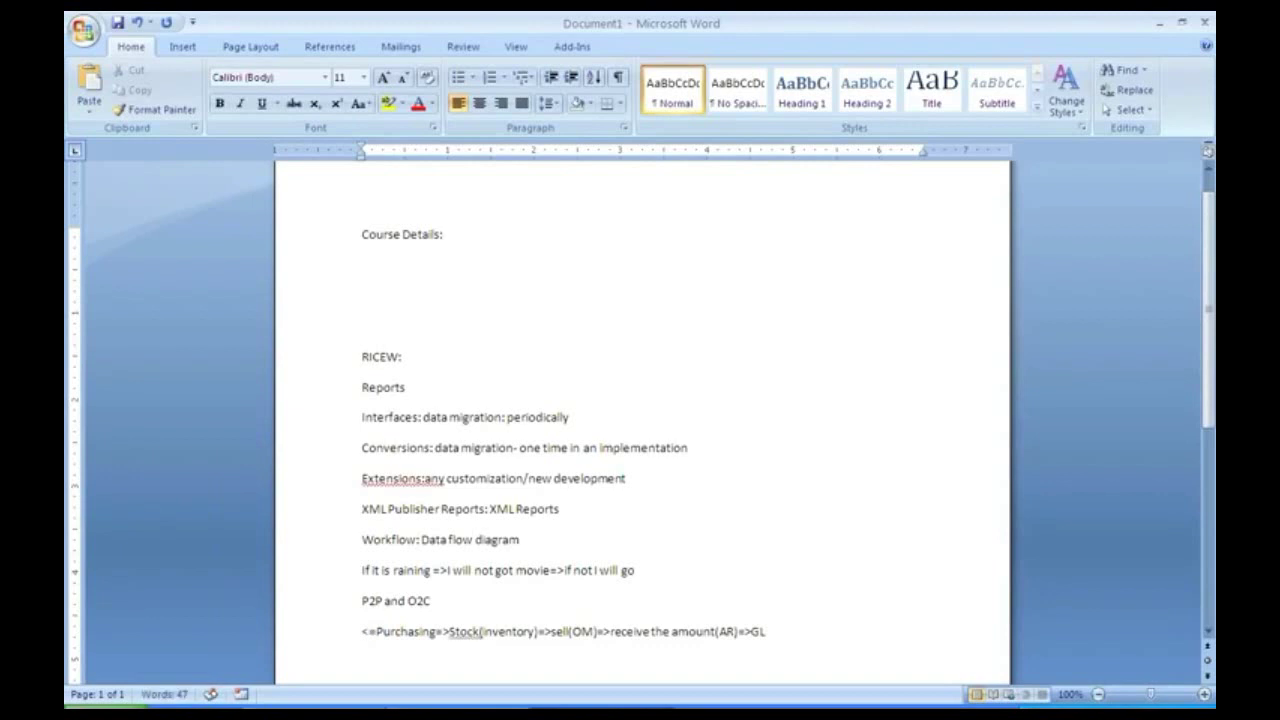
text(Suppli)
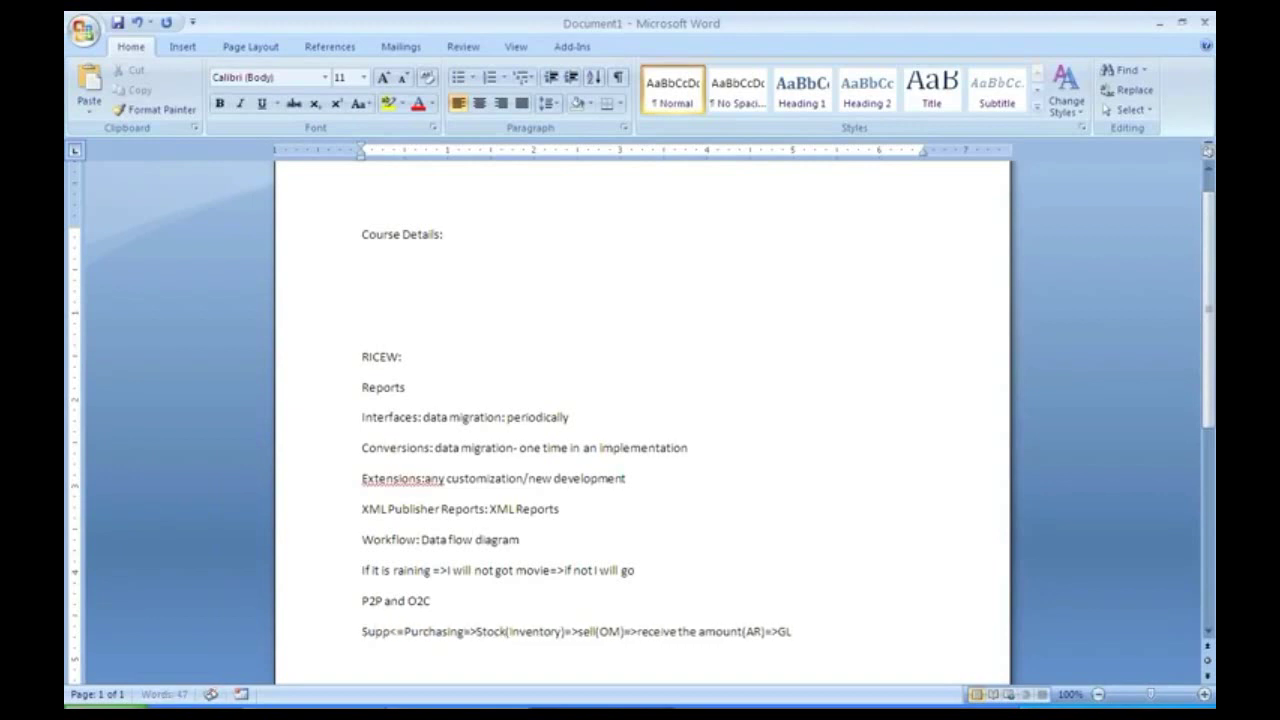
text(er)
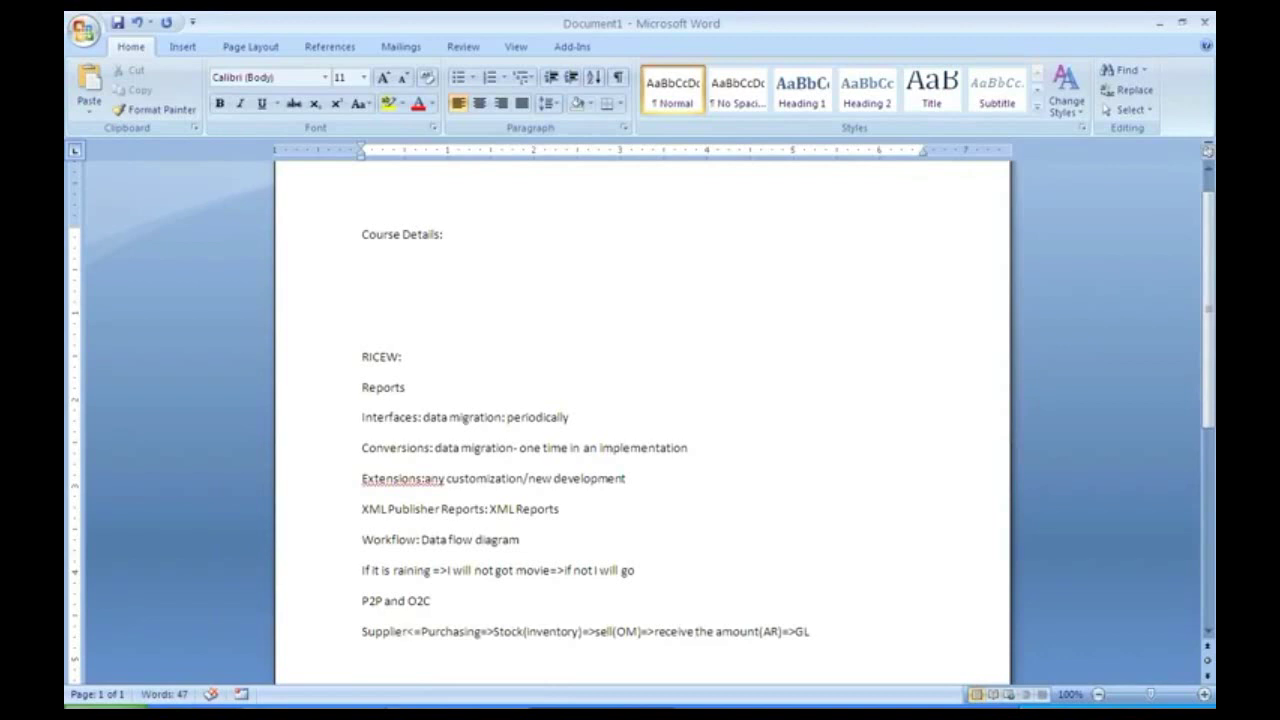
key(Right)
key(Right)
key(Right)
key(Right)
key(Right)
key(Right)
key(Right)
key(Right)
key(Right)
key(Right)
key(Right)
key(Right)
key(Right)
key(Right)
key(Right)
key(Right)
key(Right)
key(Right)
key(Right)
key(Right)
key(Right)
key(Right)
key(Right)
key(Right)
key(Right)
key(Right)
key(Right)
key(Right)
key(Right)
key(Right)
key(Right)
key(Right)
key(Right)
key(Right)
key(Right)
key(Right)
key(Right)
key(Right)
key(Right)
key(Right)
key(Right)
key(Right)
key(Right)
key(Right)
key(Right)
key(Right)
key(Right)
key(Right)
key(Right)
key(Right)
key(Right)
key(Right)
key(Right)
key(Right)
key(Right)
key(Right)
key(Right)
key(Right)
key(Right)
key(Right)
key(Right)
key(Right)
key(Right)
key(Right)
key(Right)
key(Right)
key(Right)
click(362, 631)
text(AP)
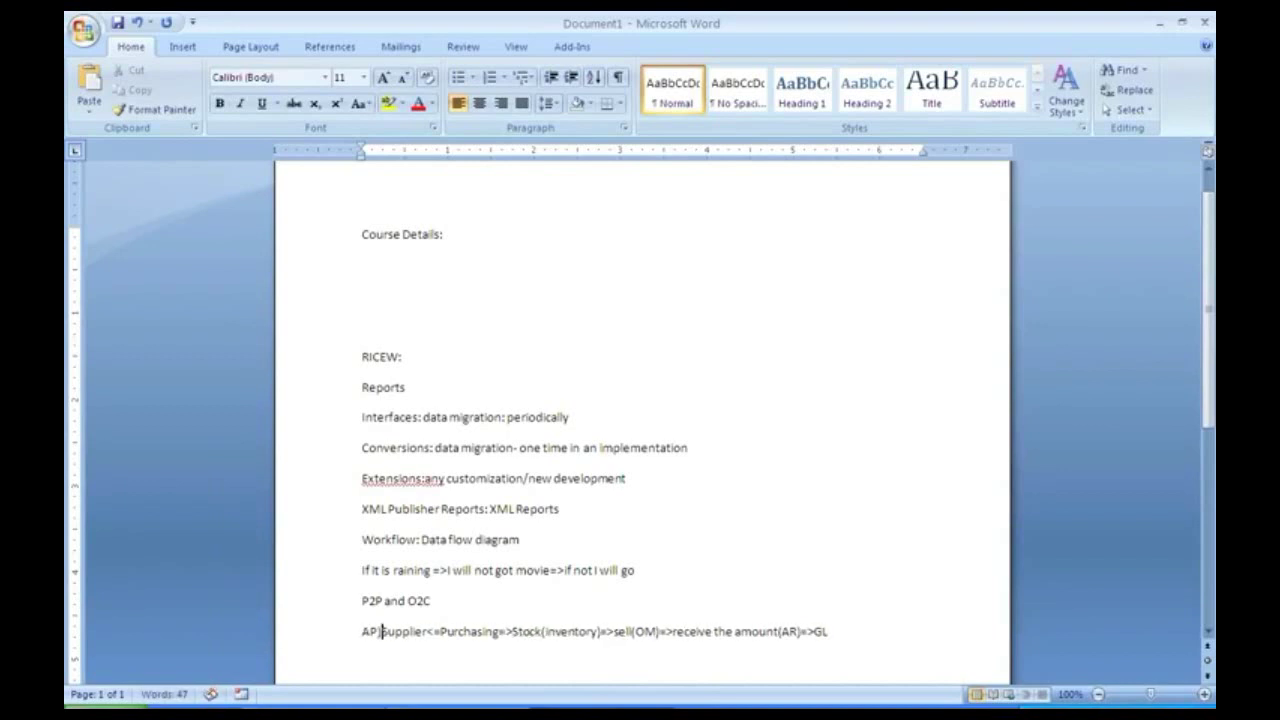
text(])
click(362, 631)
text(()
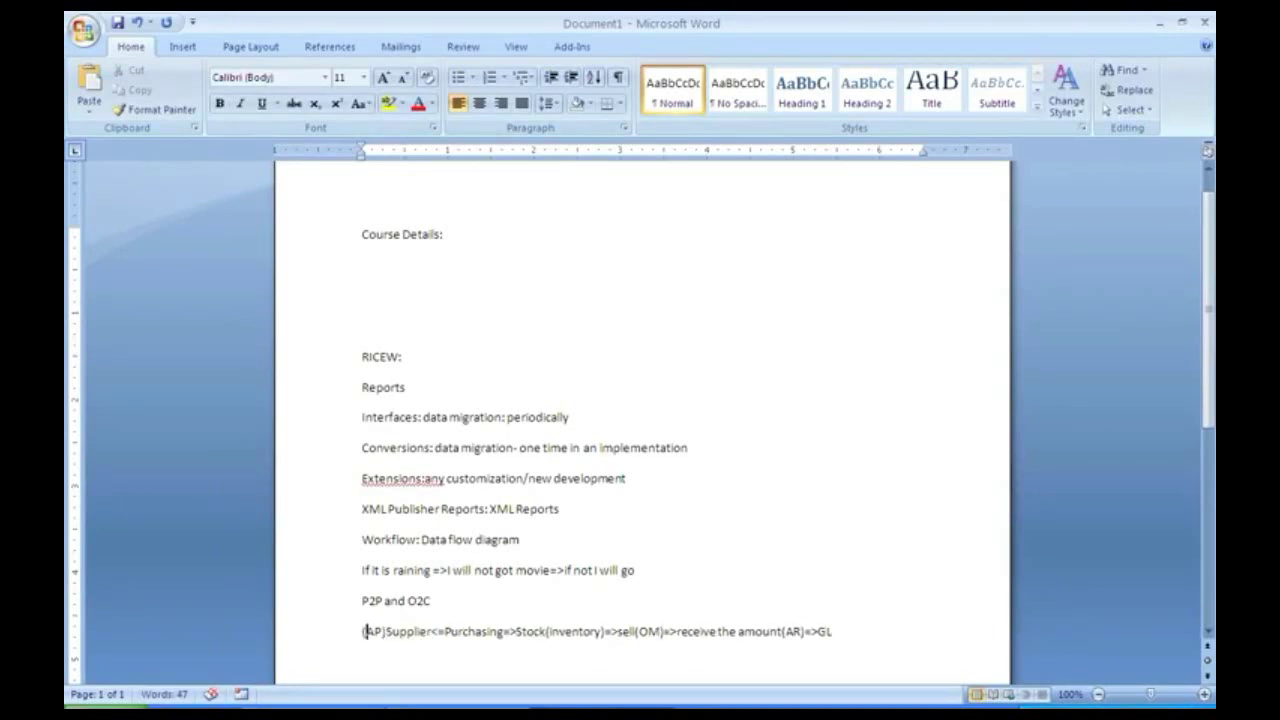
text()=)
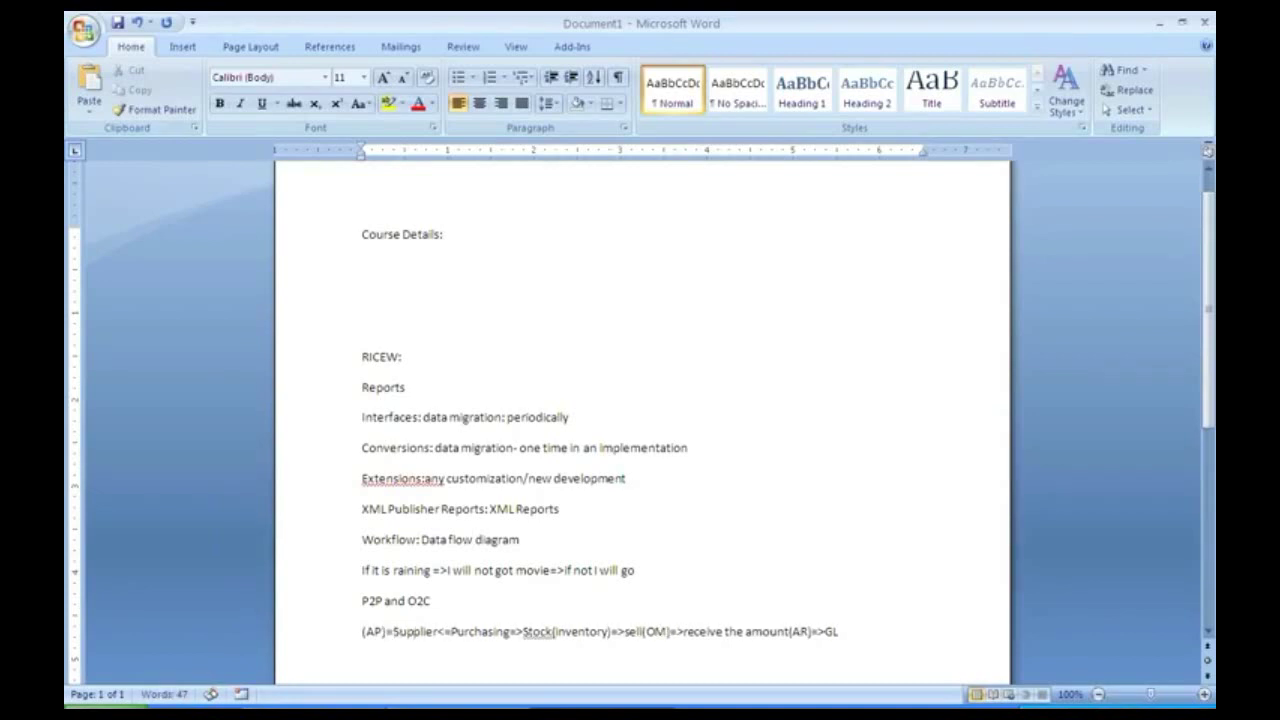
text(<)
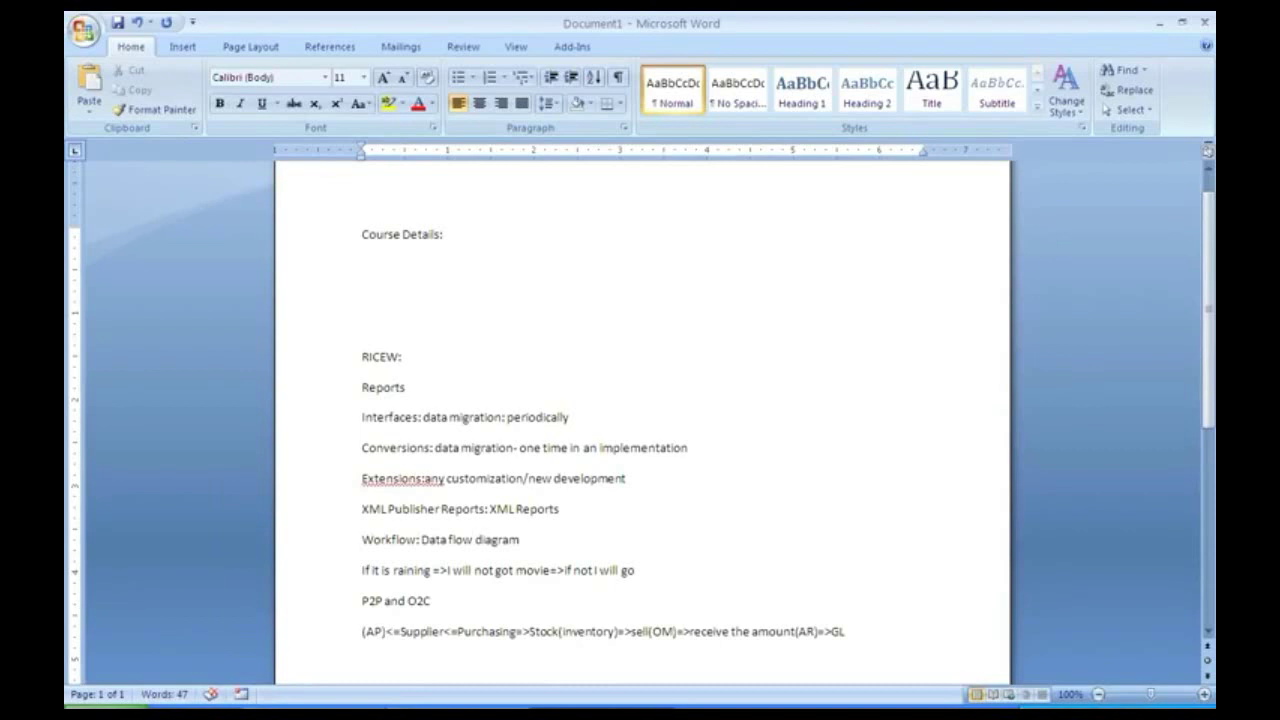
text(Paym)
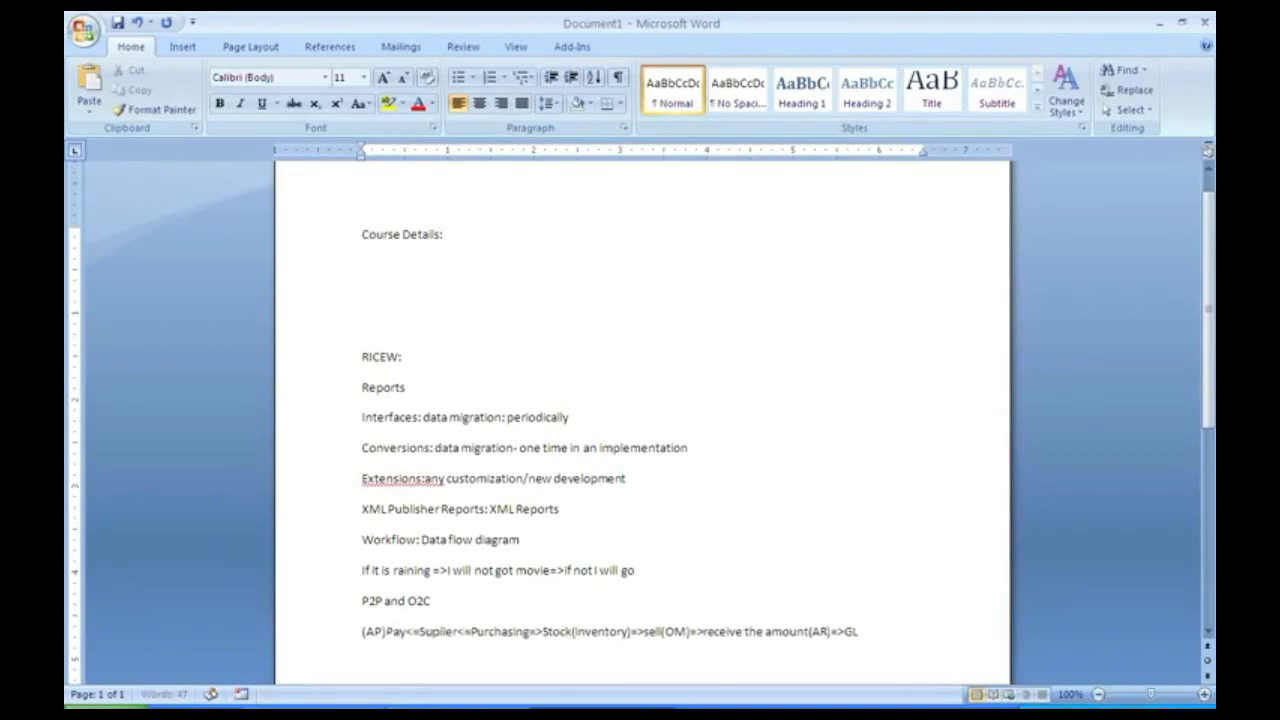
text(ent)
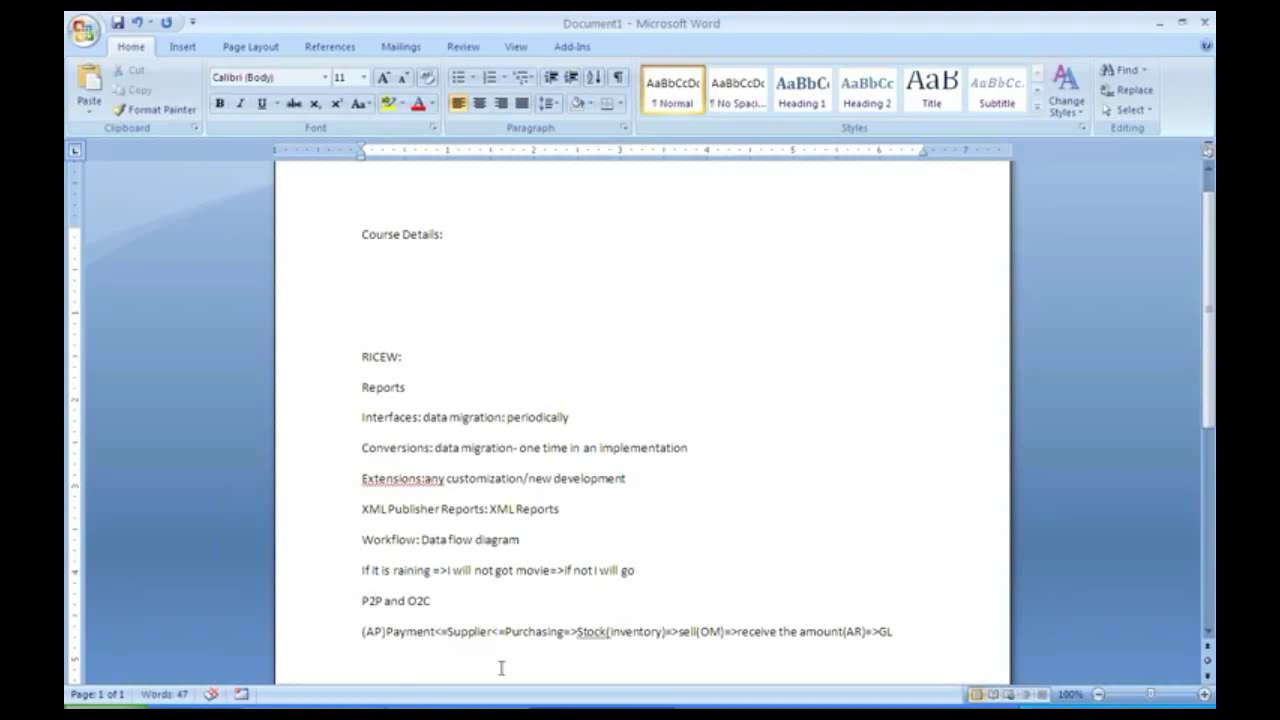
Step: Insert 'PO AP GL' and 'OM AR GL' lines above the flow line
key(Return)
text(p)
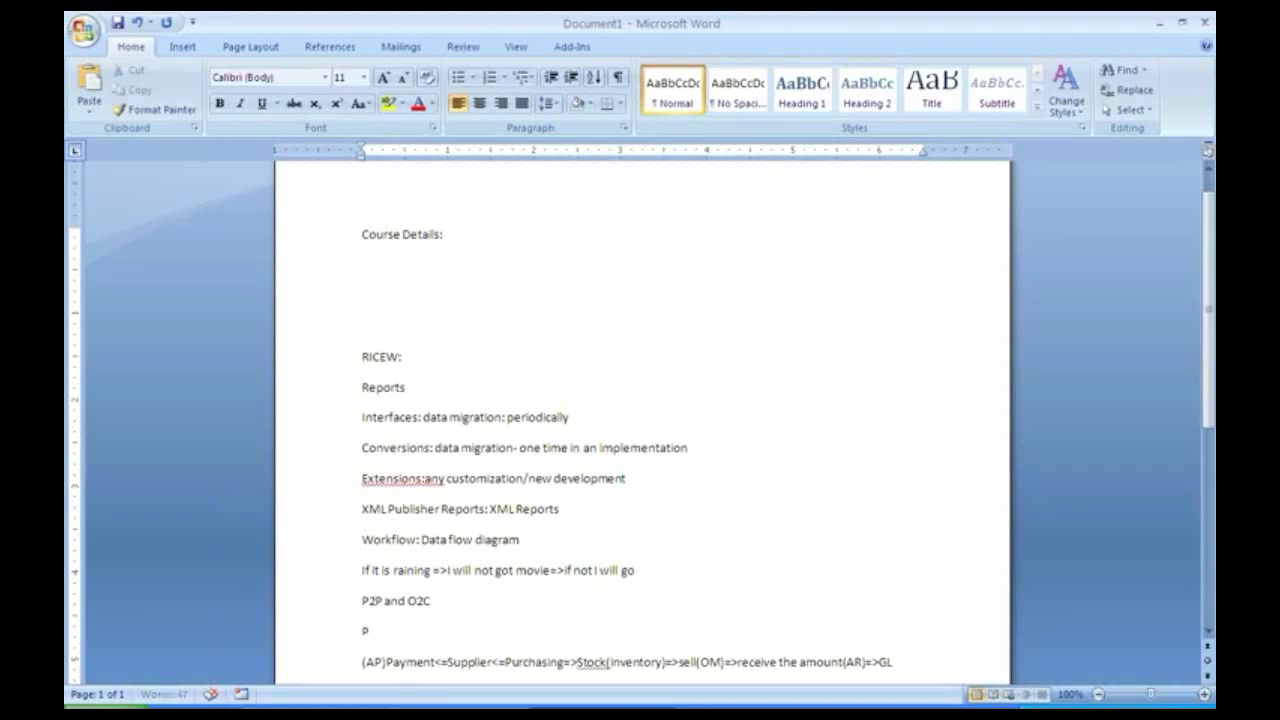
text(O AP GL)
key(Return)
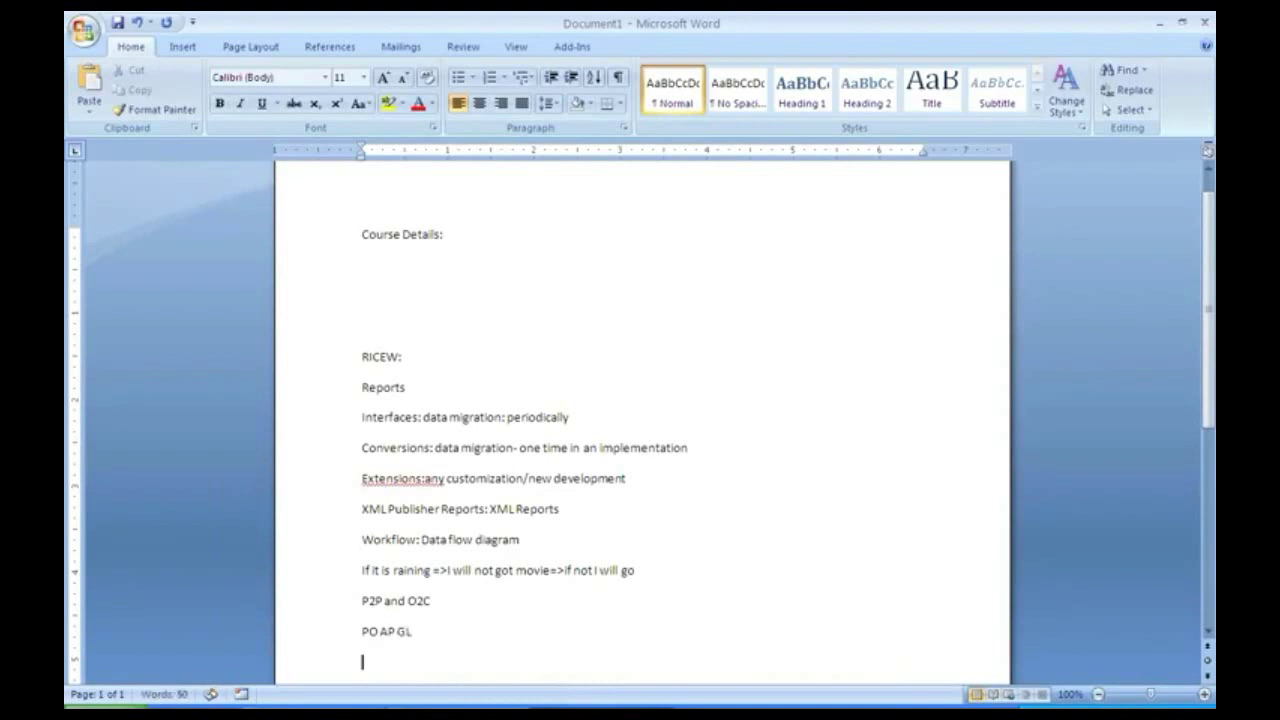
text(OM AR GL)
Step: Tag Purchasing in the flow line with '(PO)'
scroll(640, 420, down, 2)
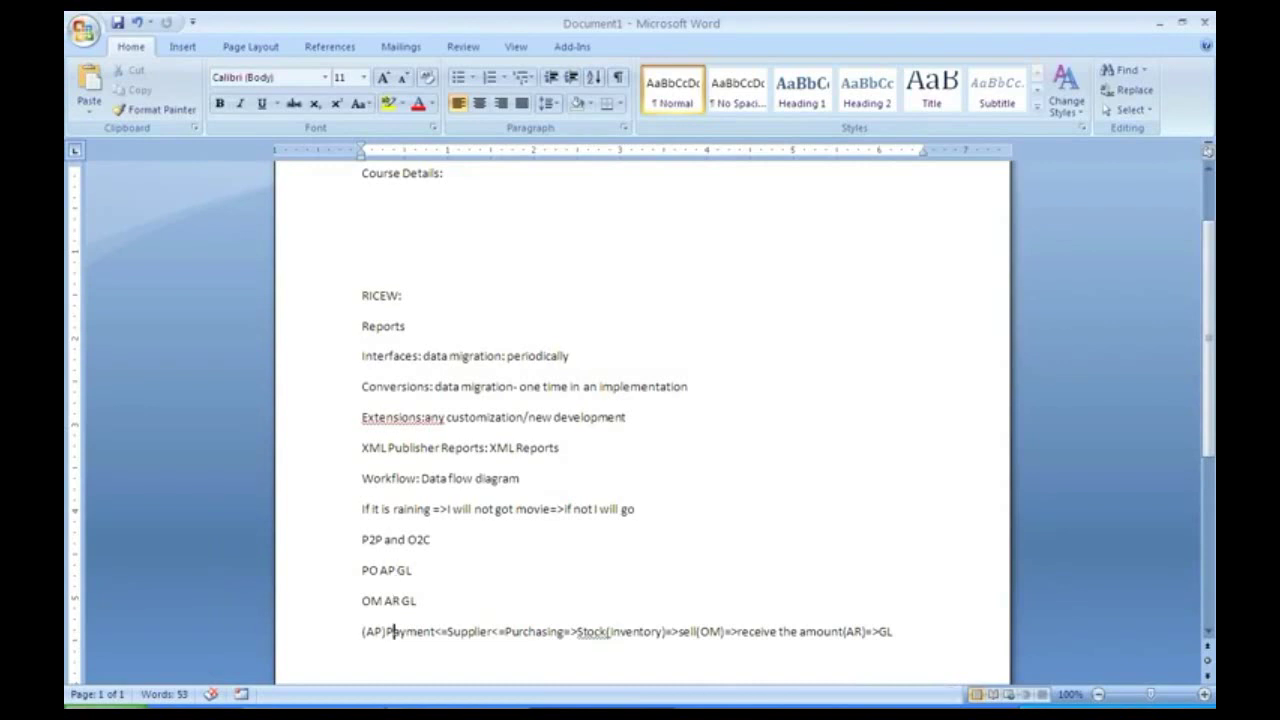
click(568, 632)
text((PO)
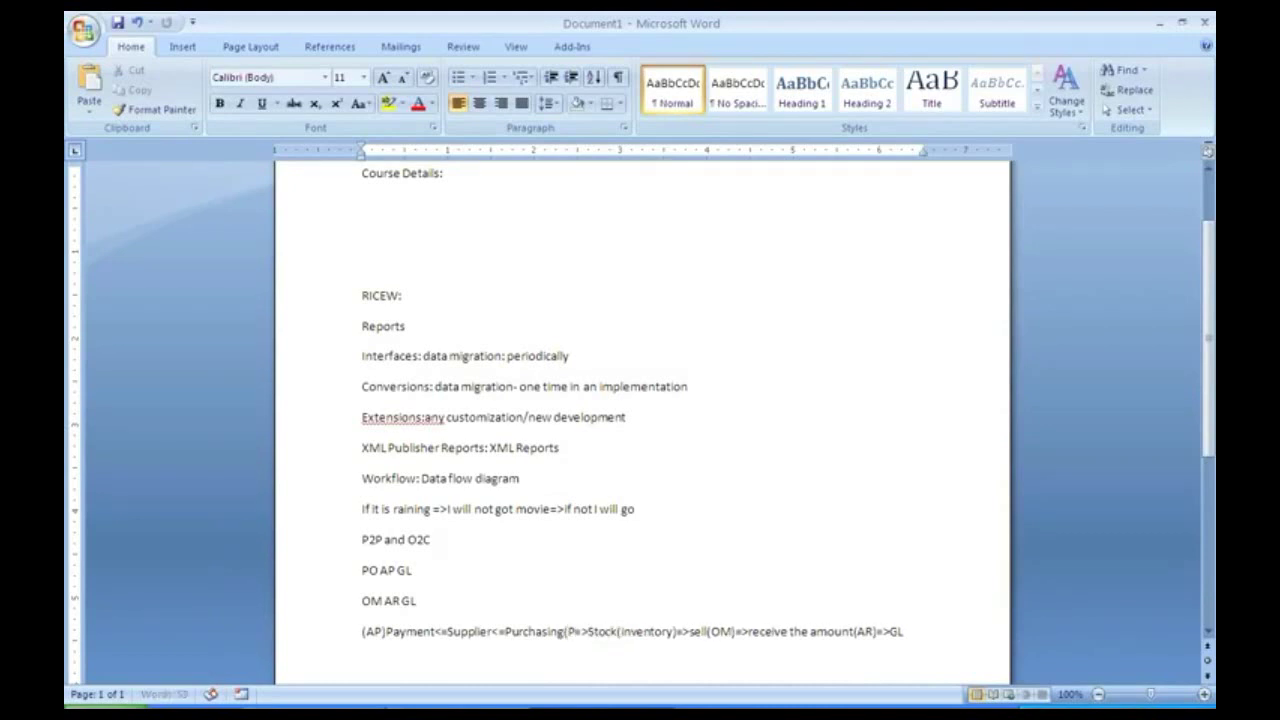
text())
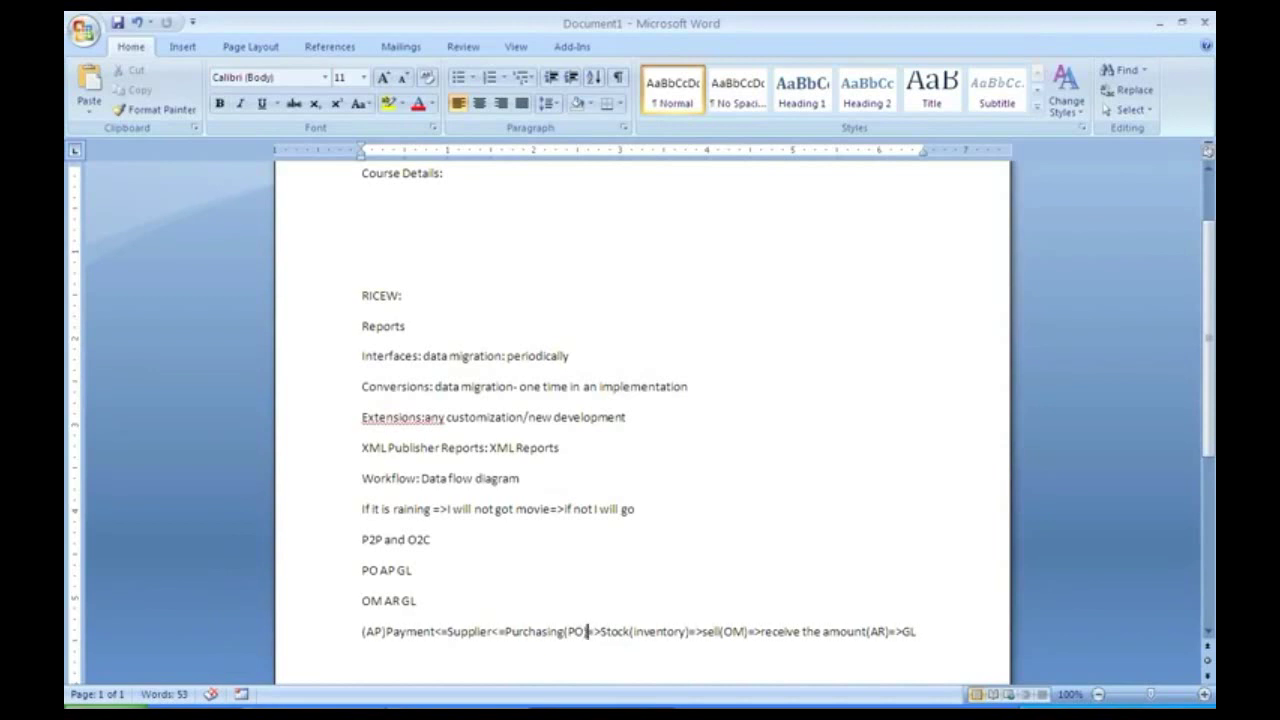
click(417, 600)
Step: Add an INV line and retitle the heading 'Technical Flow =>P2P and O2C> tables'
key(Return)
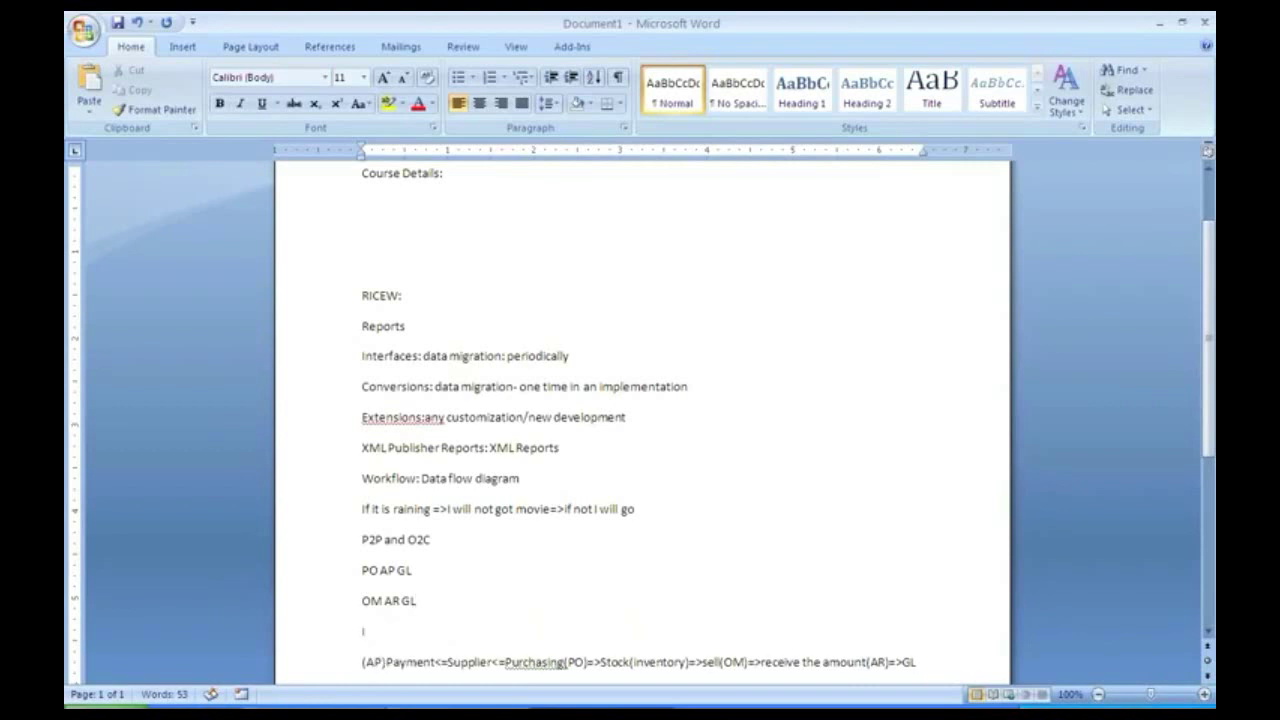
text(INVTechni)
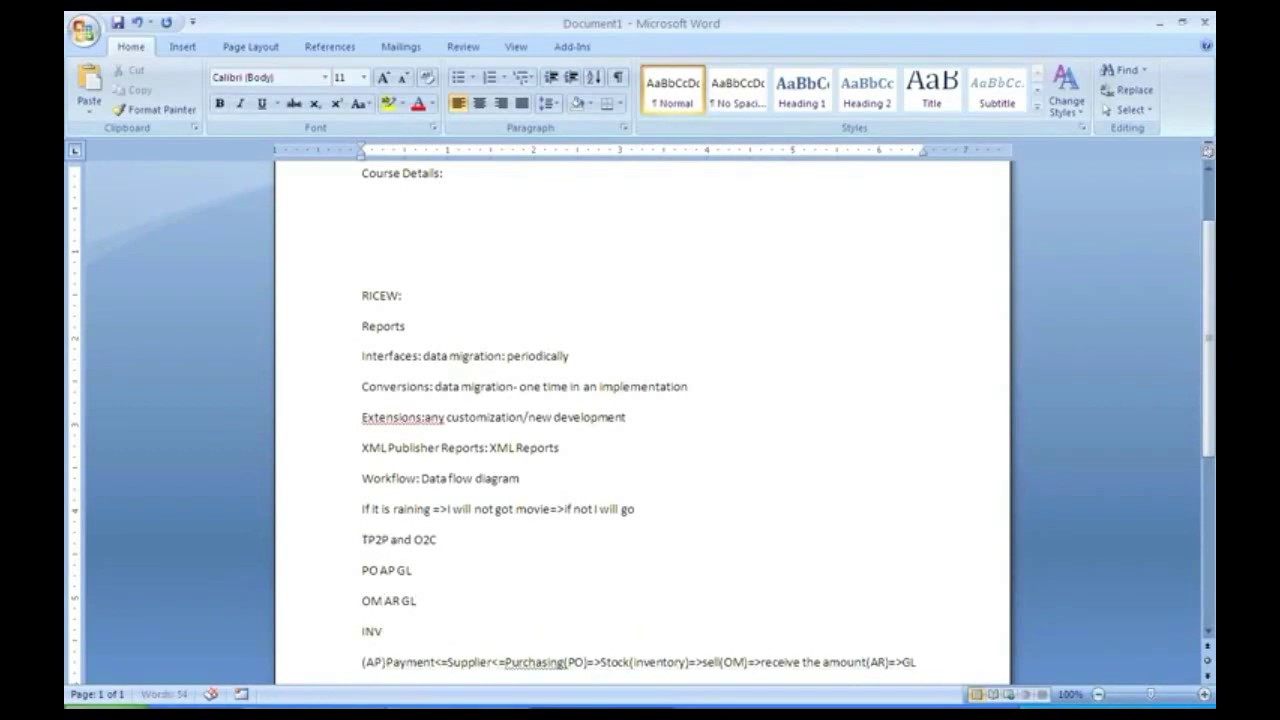
text(cal Flo)
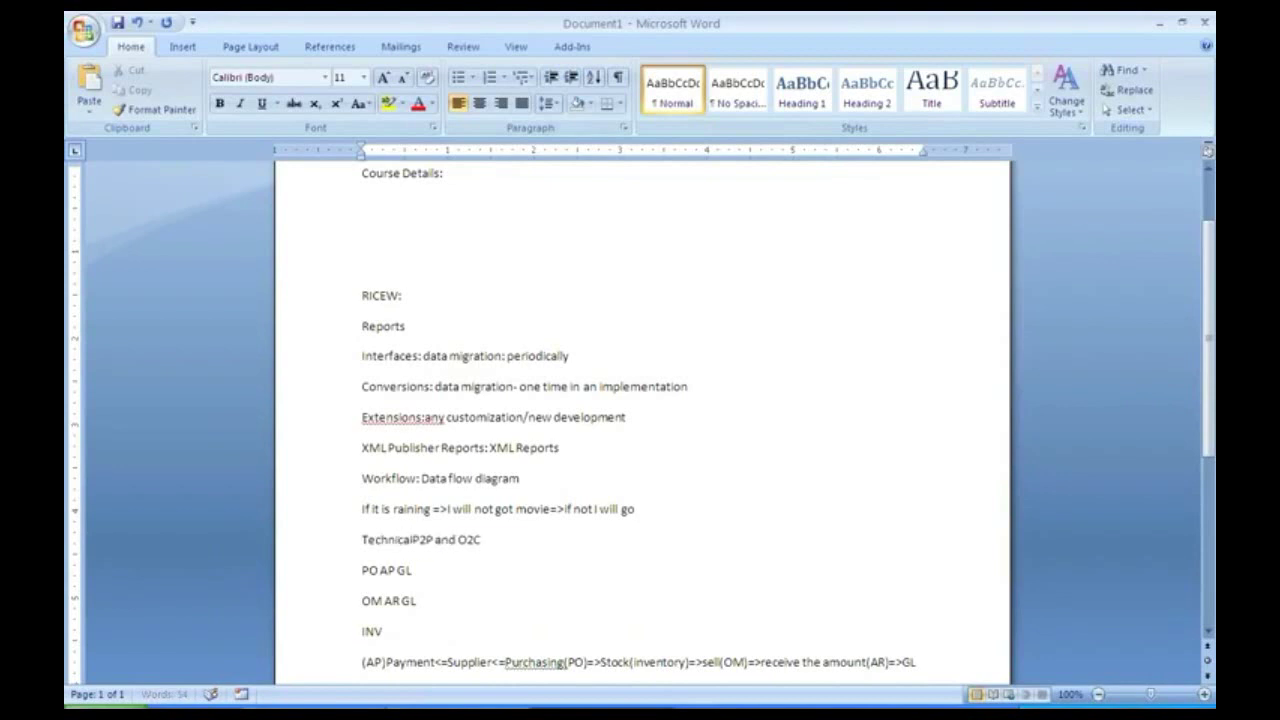
text(w =)
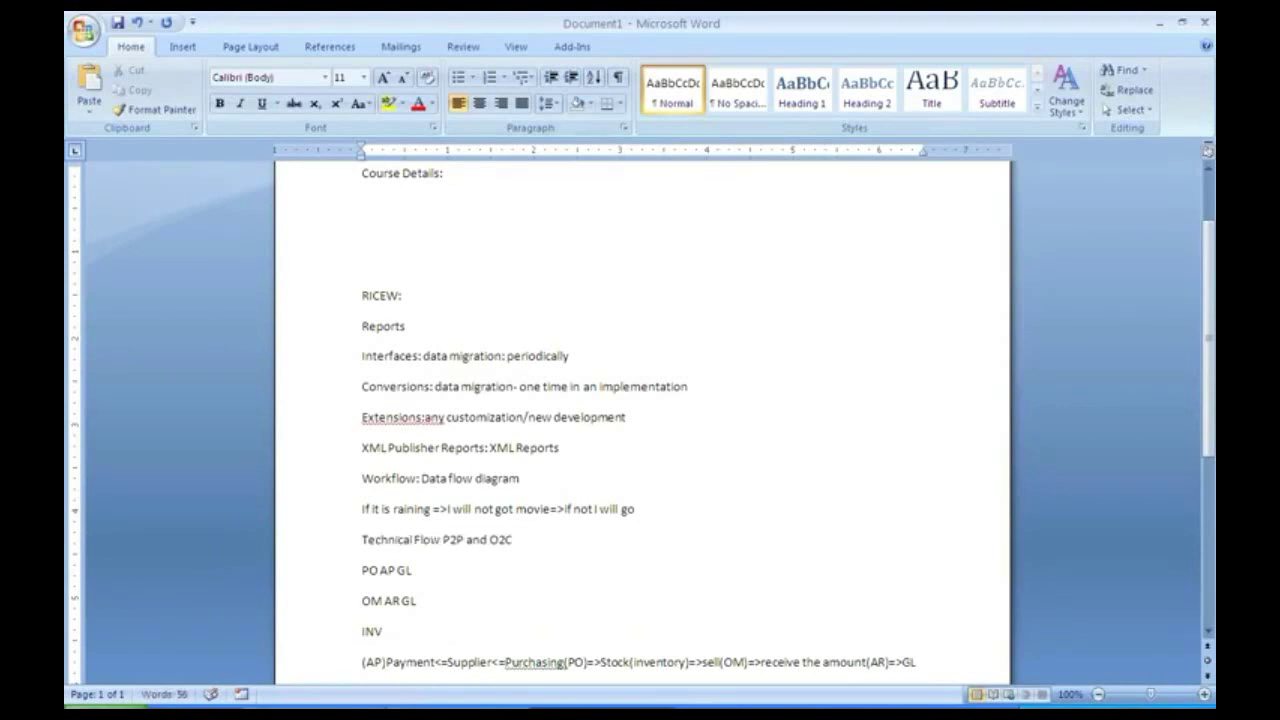
text(>)
click(525, 539)
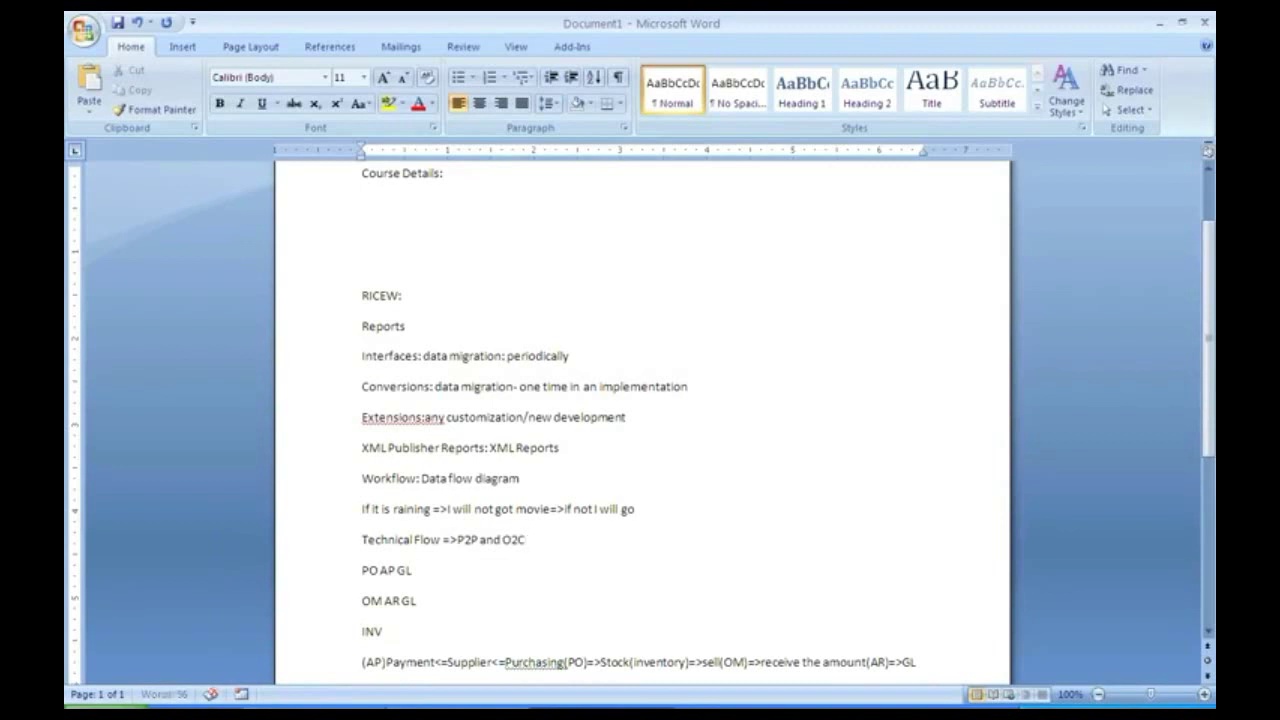
text(> tables)
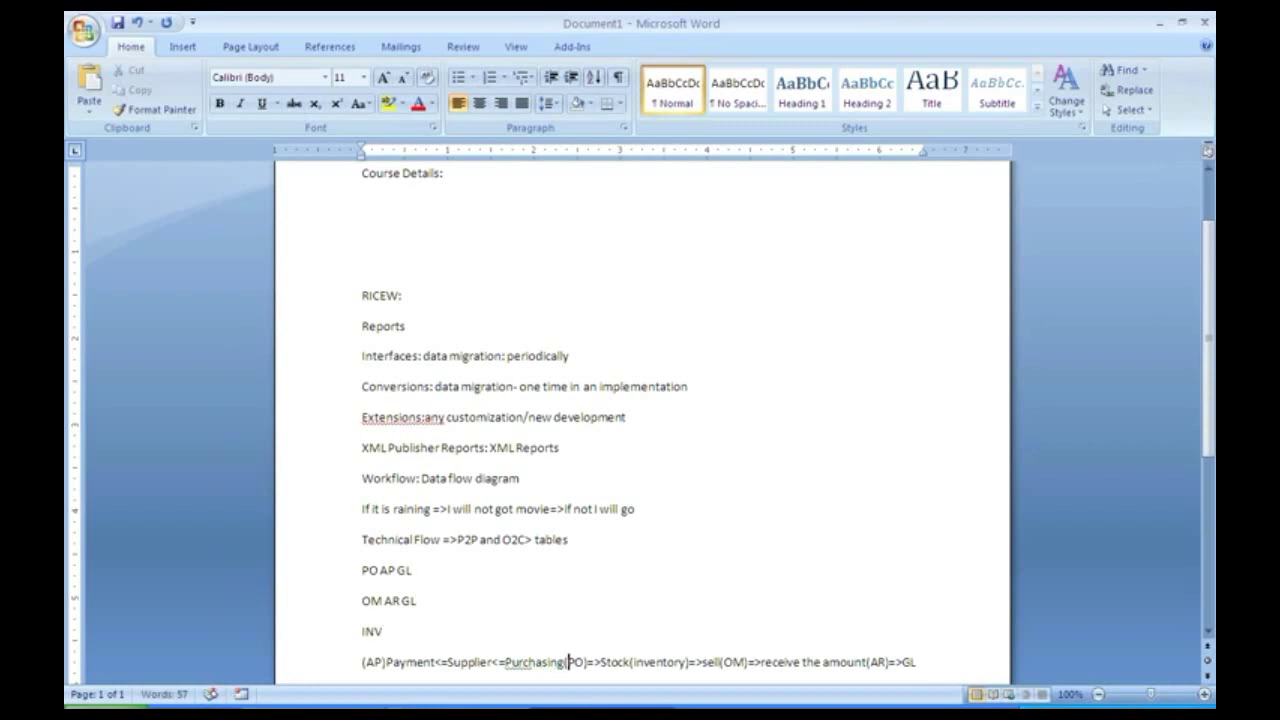
Step: Delete the empty lines beneath 'Course Details:' at the top of the document
scroll(568, 662, down, 1)
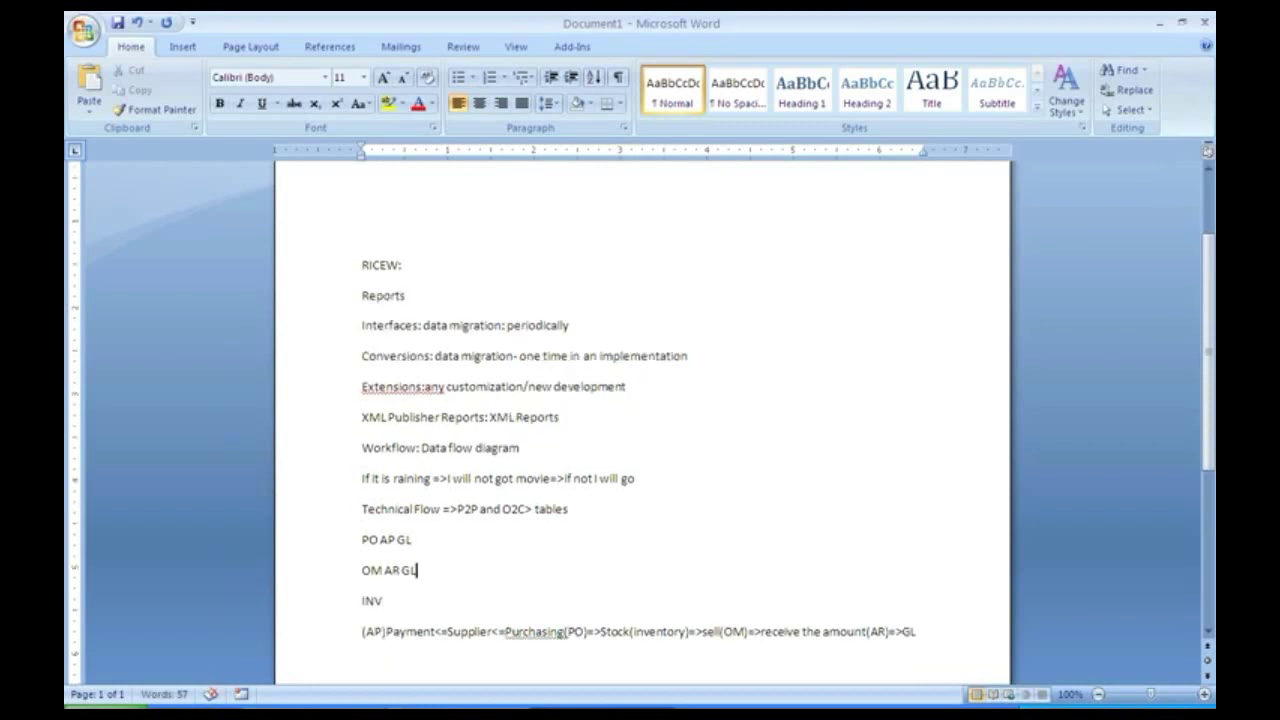
key(ctrl+Home)
scroll(412, 540, up, 1)
key(Down)
key(Down)
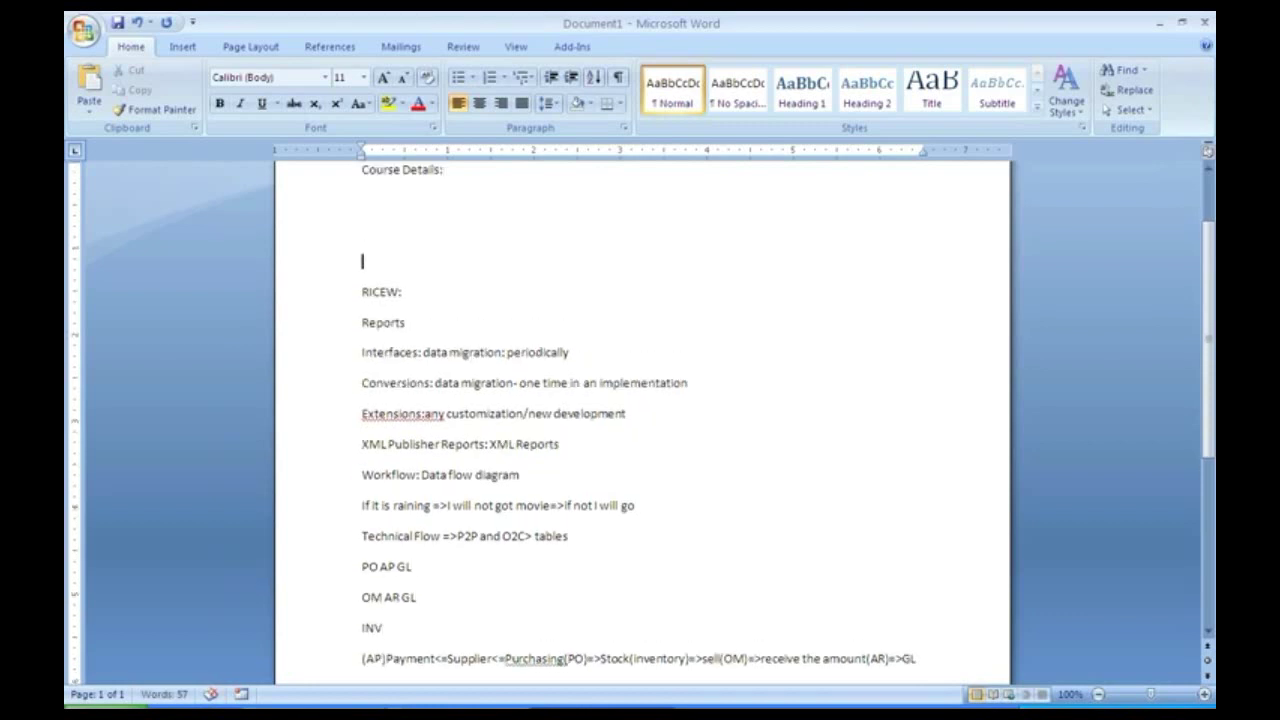
click(362, 200)
key(Delete)
key(Delete)
key(Delete)
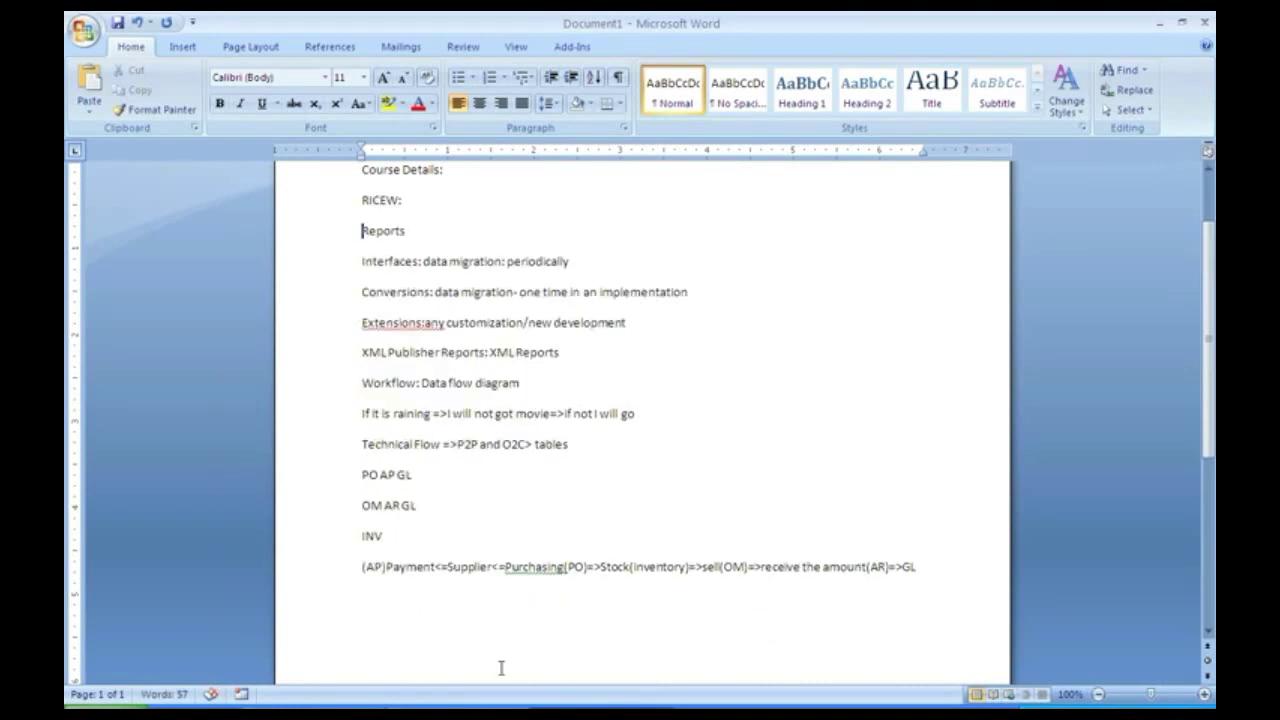
key(Down)
key(Down)
key(Down)
key(Down)
key(Down)
key(Down)
key(Down)
key(Down)
key(Down)
key(Down)
key(Down)
key(Down)
key(Down)
key(Down)
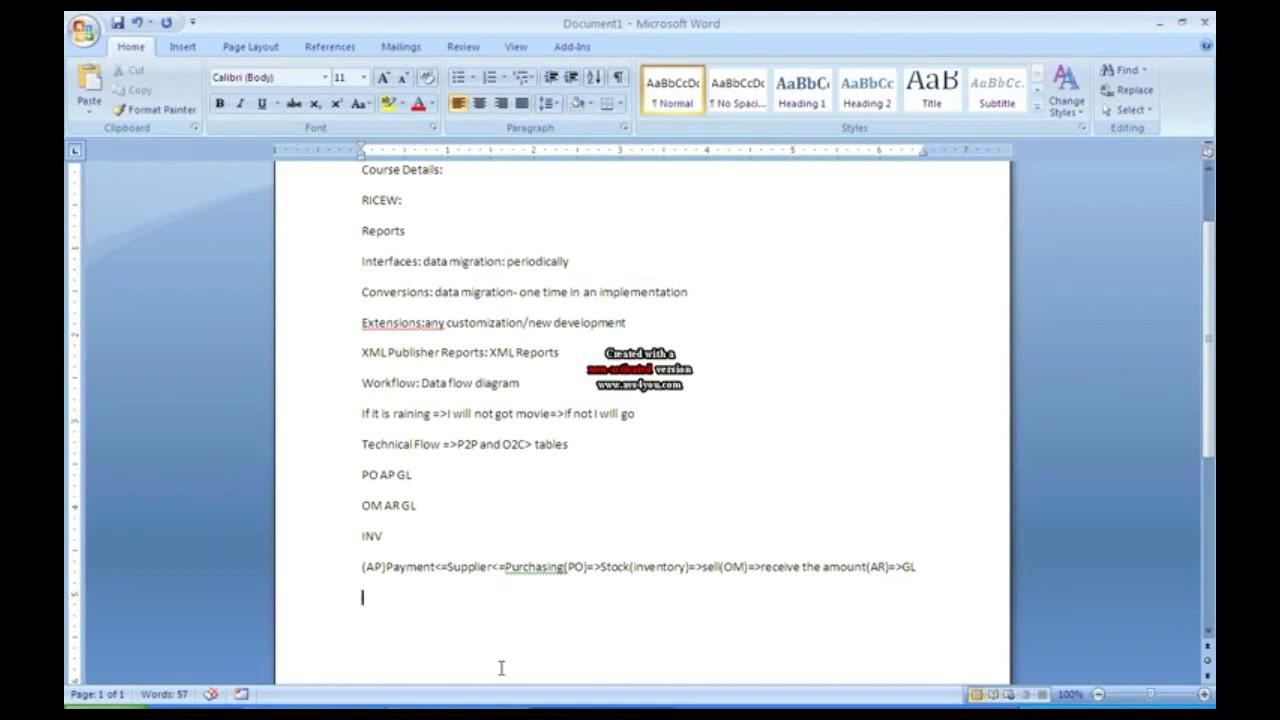
Step: Add 'Software => with the source code' and 'Organized way' lines at the end of the document
text(Software => with)
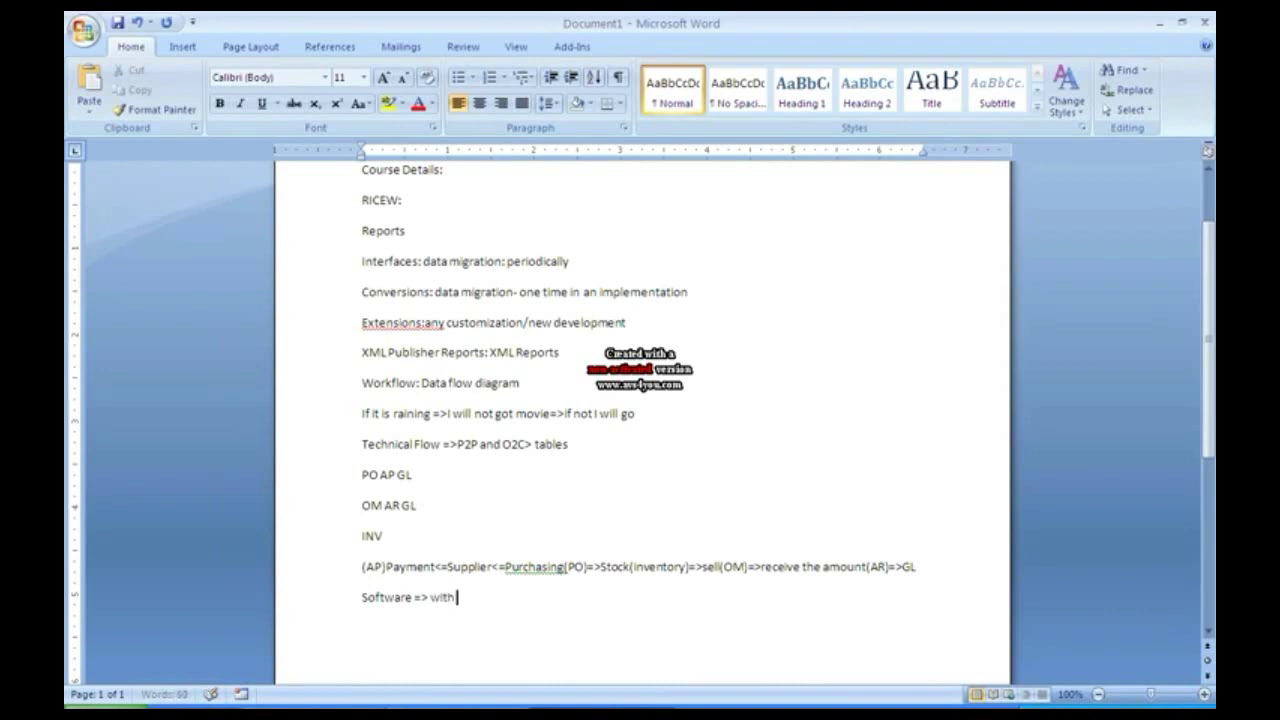
text( the source code)
key(Return)
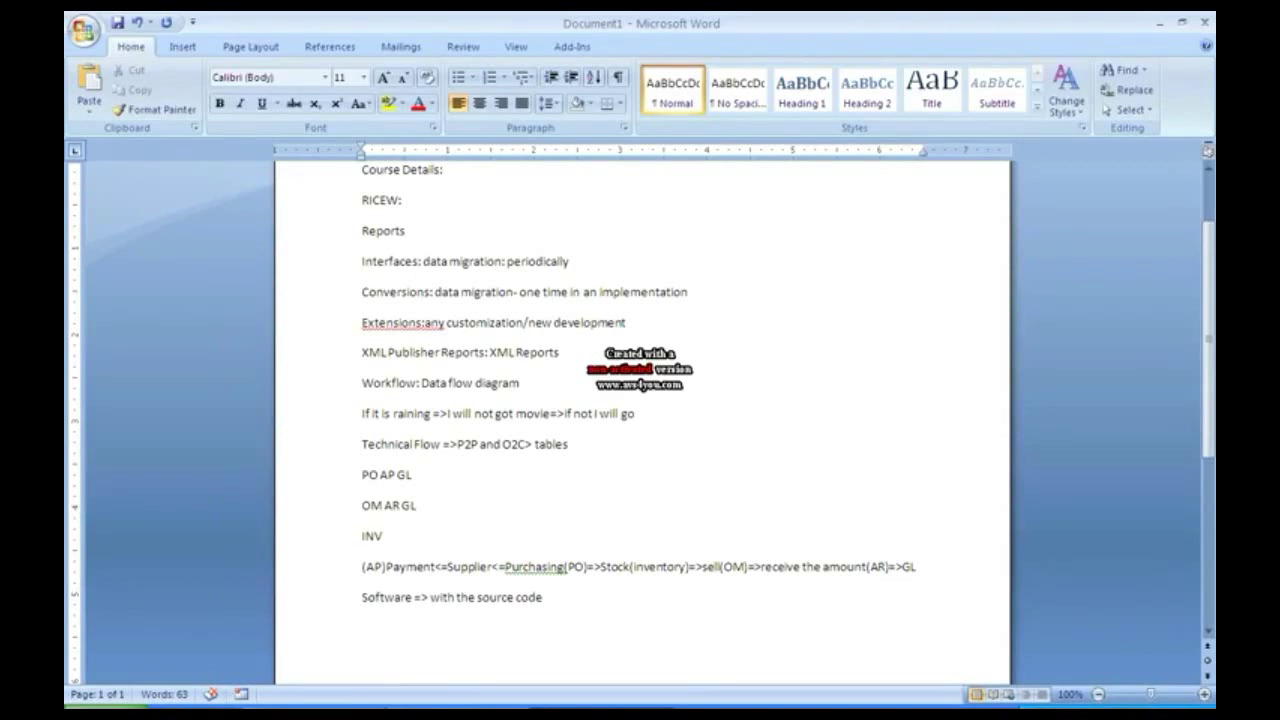
text(rganized way)
key(Return)
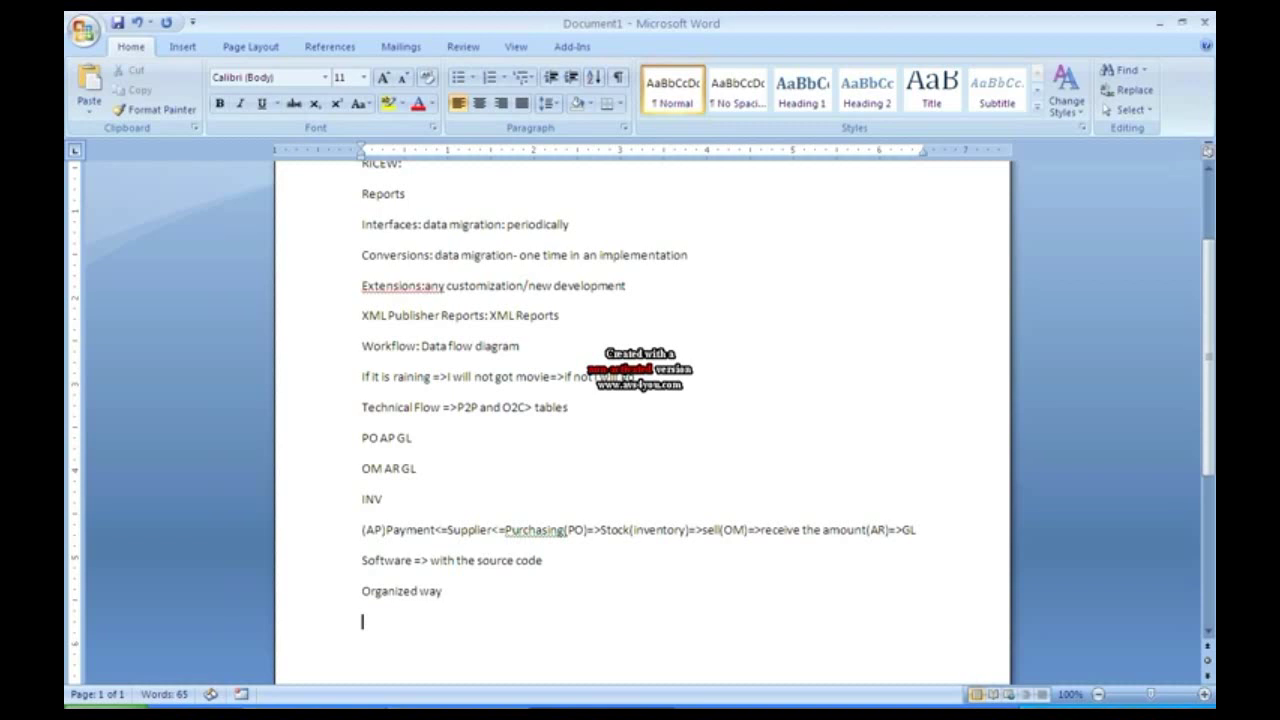
Step: Type Reports, Forms, sql, Pl/sql and unix on separate lines below Organized way
text(Reports)
key(Return)
text(Forms)
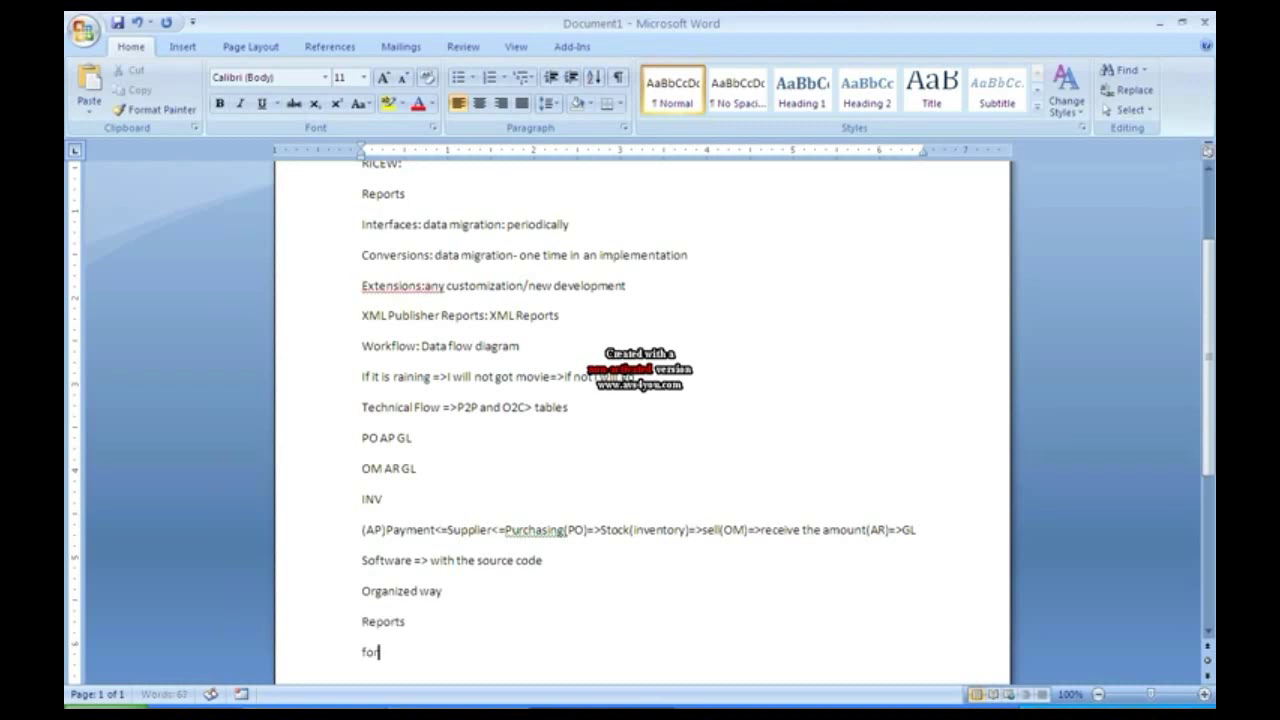
key(Return)
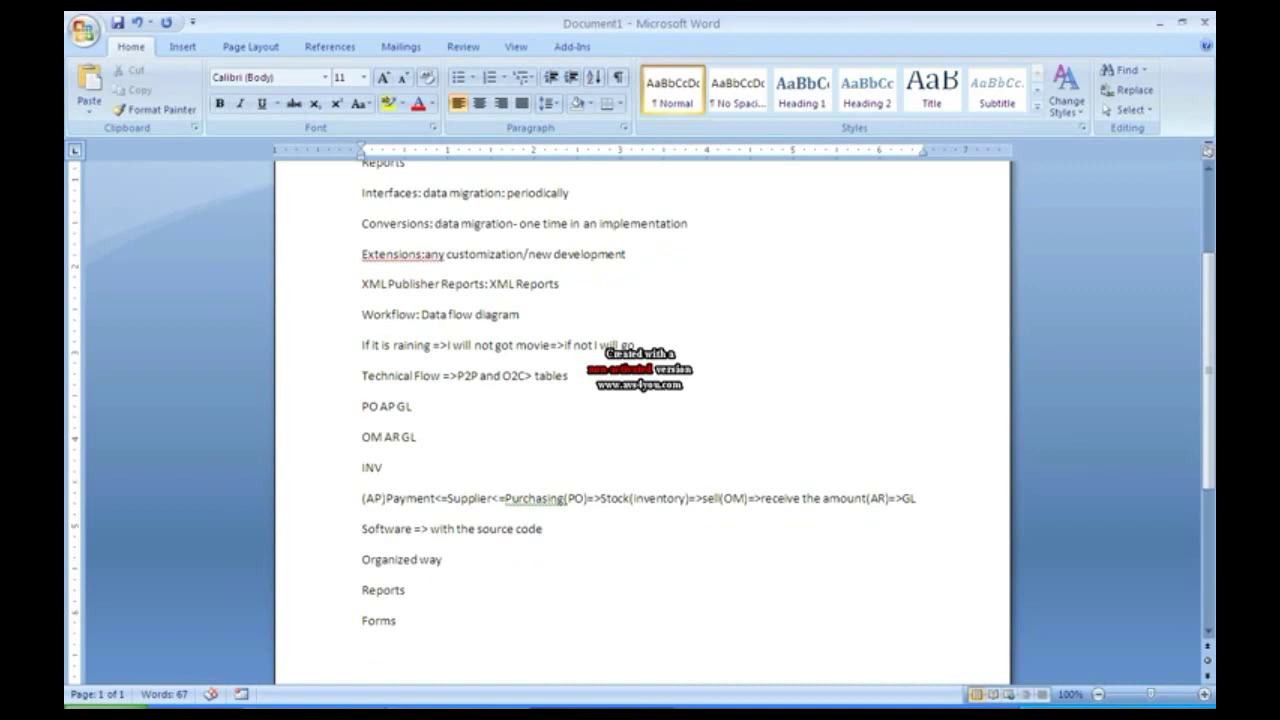
text(swl)
key(BackSpace)
key(BackSpace)
text(ql)
key(Return)
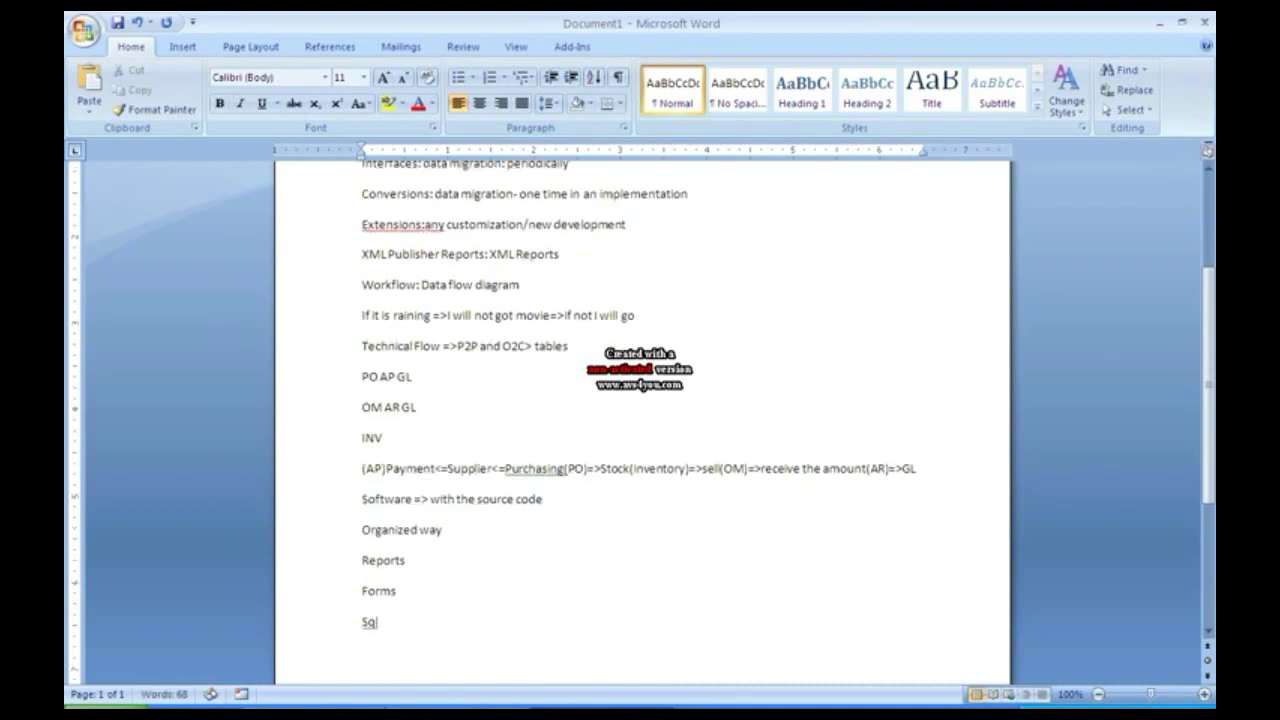
text(Pl/sql)
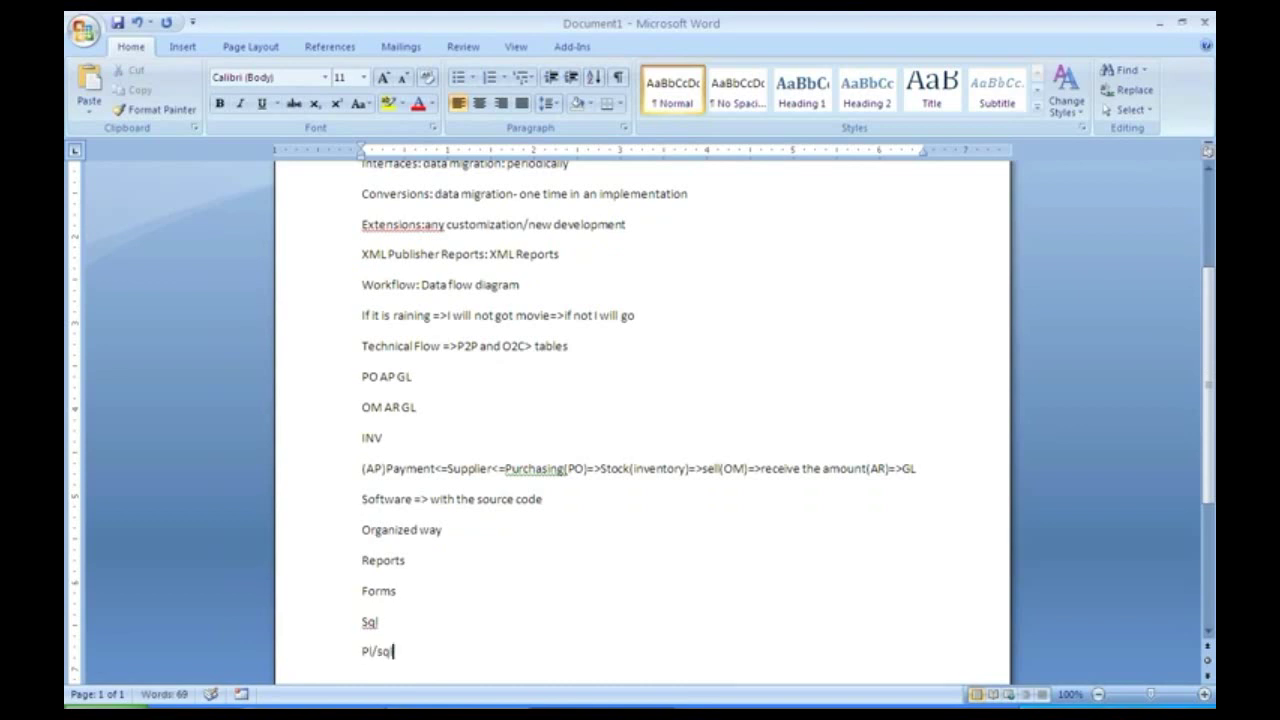
key(Return)
text(uni)
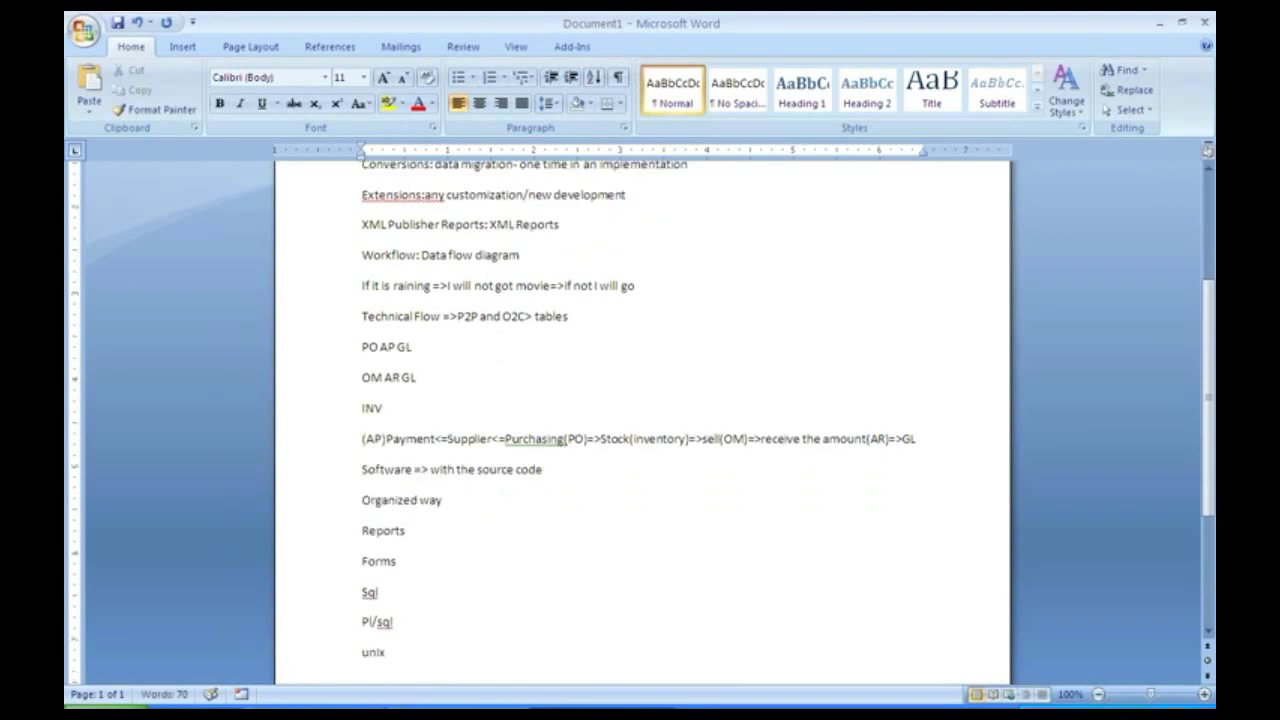
text(x)
key(Return)
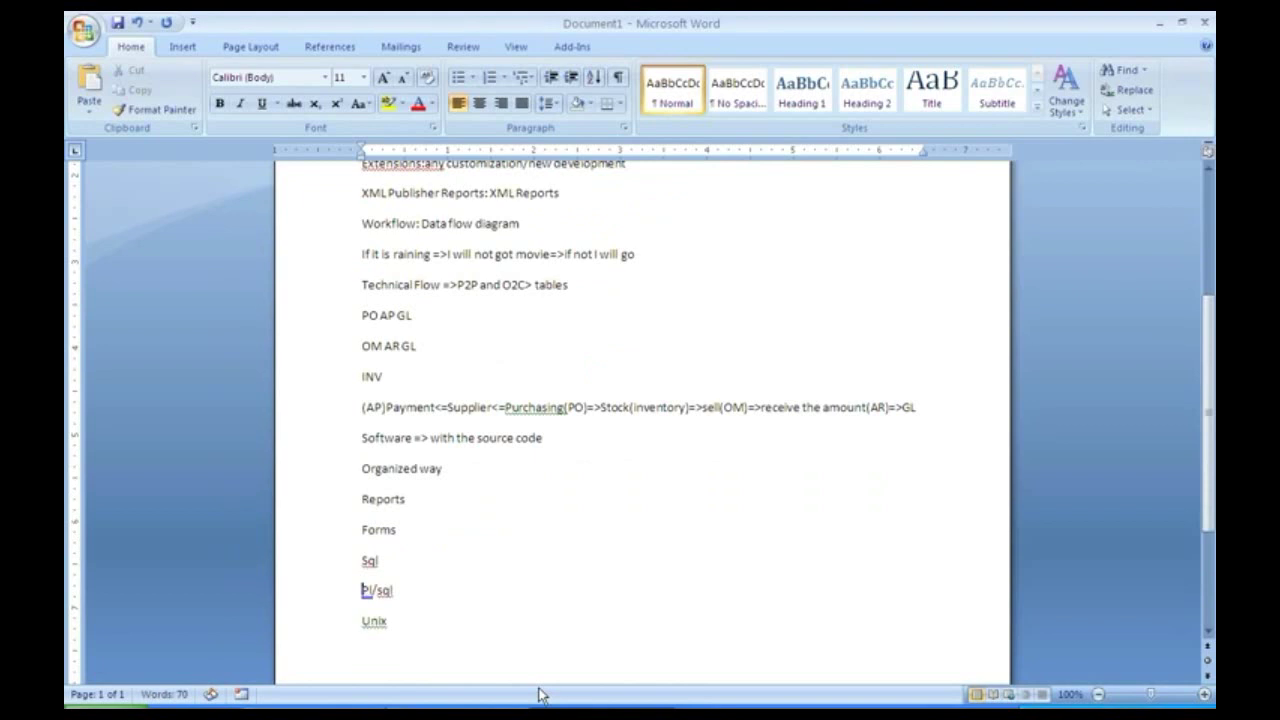
Step: Append => to Reports, Forms and Sql, join Pl/sql onto the Sql line, and add a blank line above
key(Up)
key(Up)
key(Up)
key(Down)
text(=>)
key(Down)
text(=>)
key(Down)
text(=>)
key(Delete)
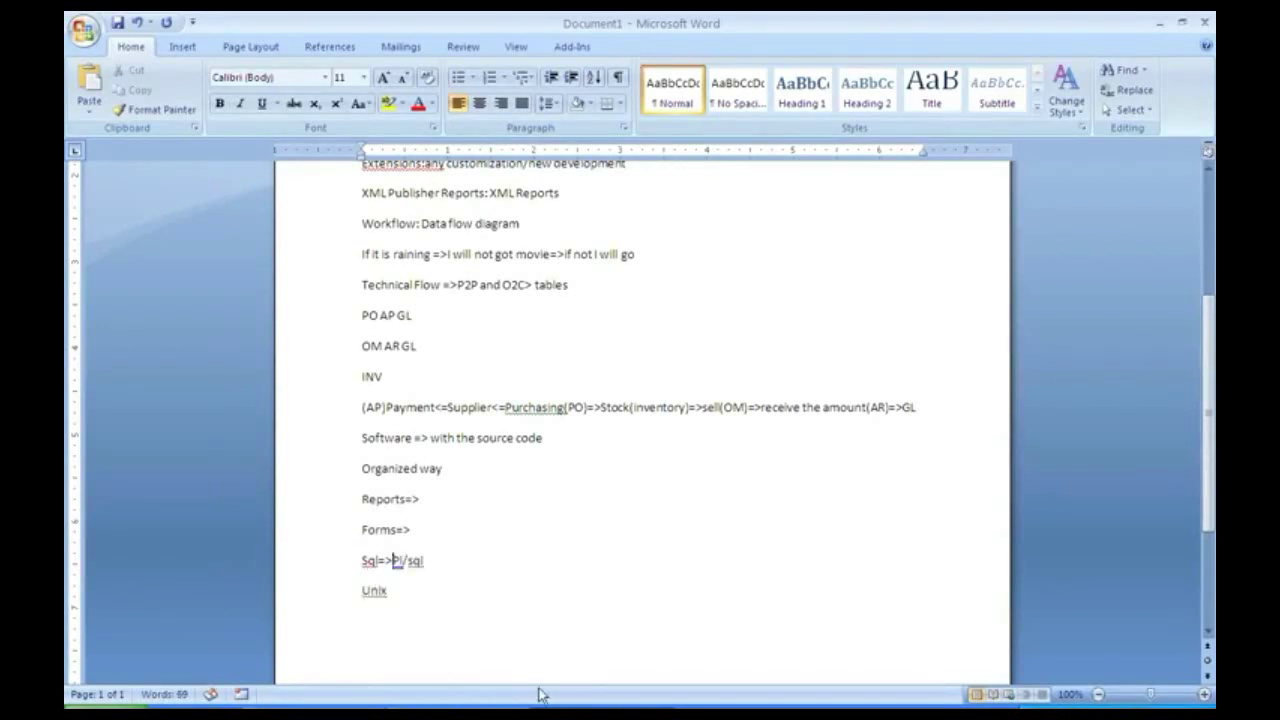
key(End)
key(Down)
text(=>)
key(Up)
key(Up)
key(Up)
key(Return)
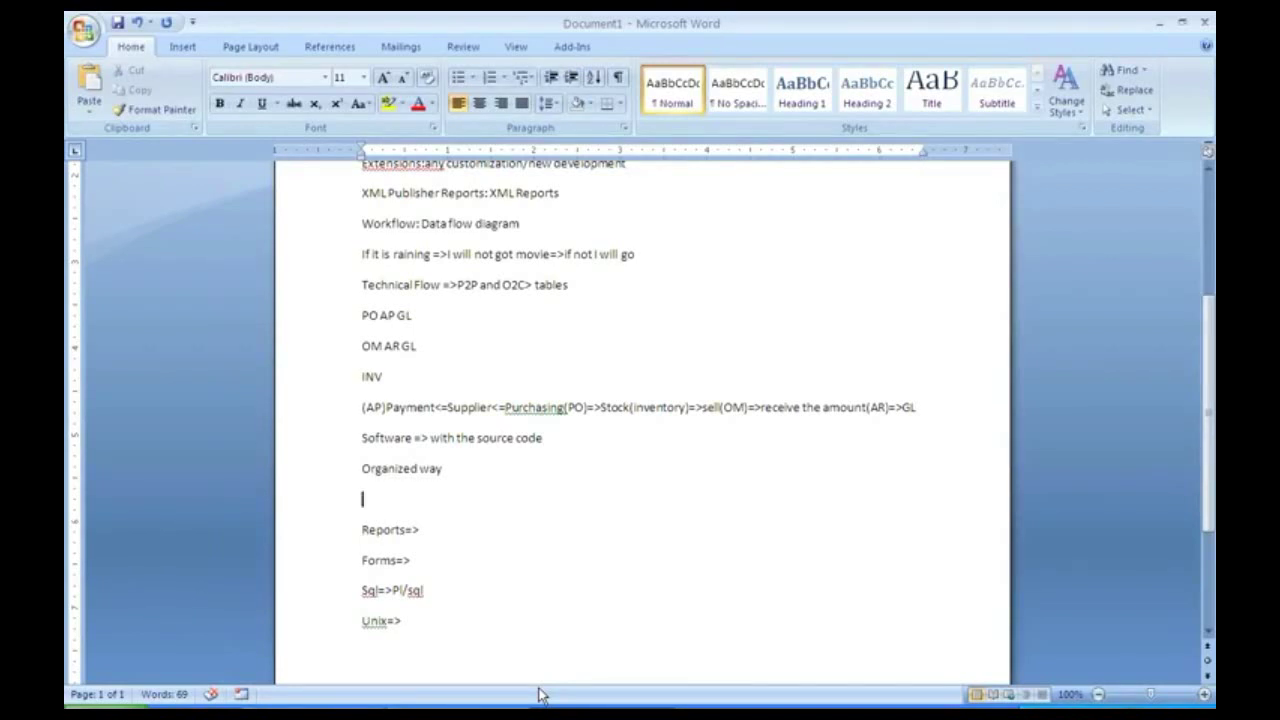
Step: Add a 'PO AP AR OM' line under a 'Technical Architecture' heading with a ==== underline, then begin 'purcha' after Reports=>
text(PO                             AP    A)
text(R   OM)
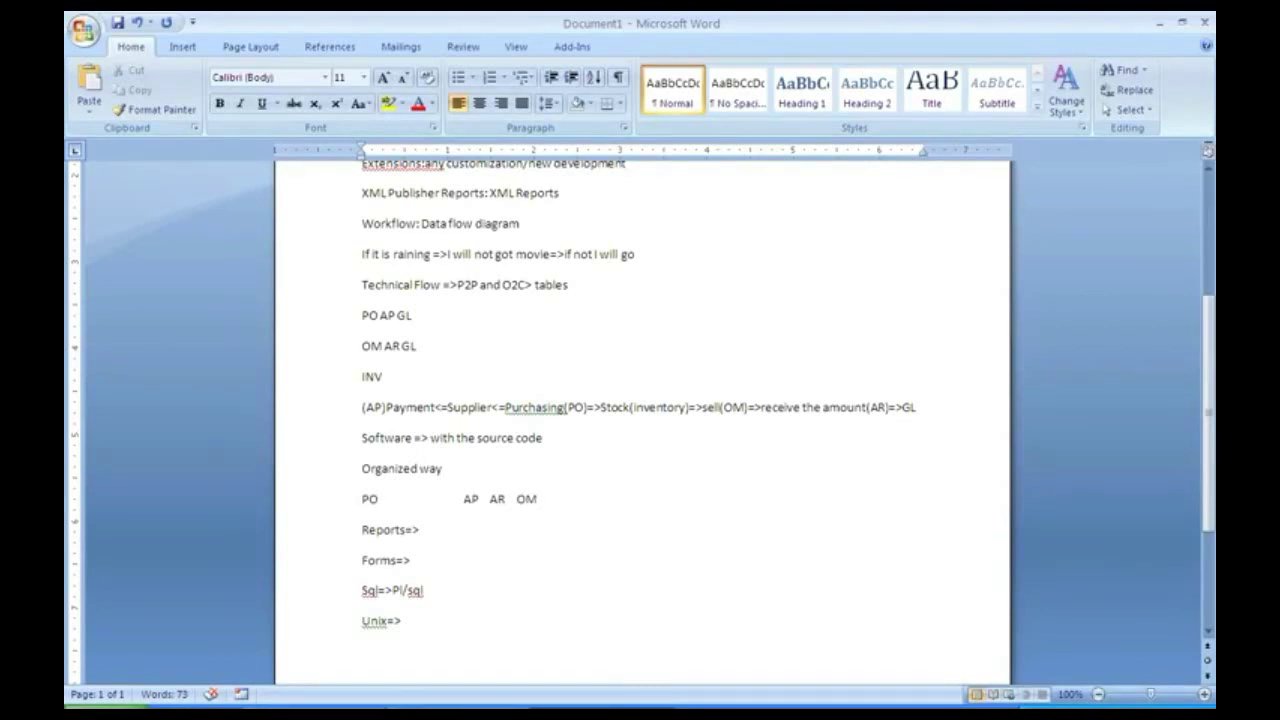
key(Return)
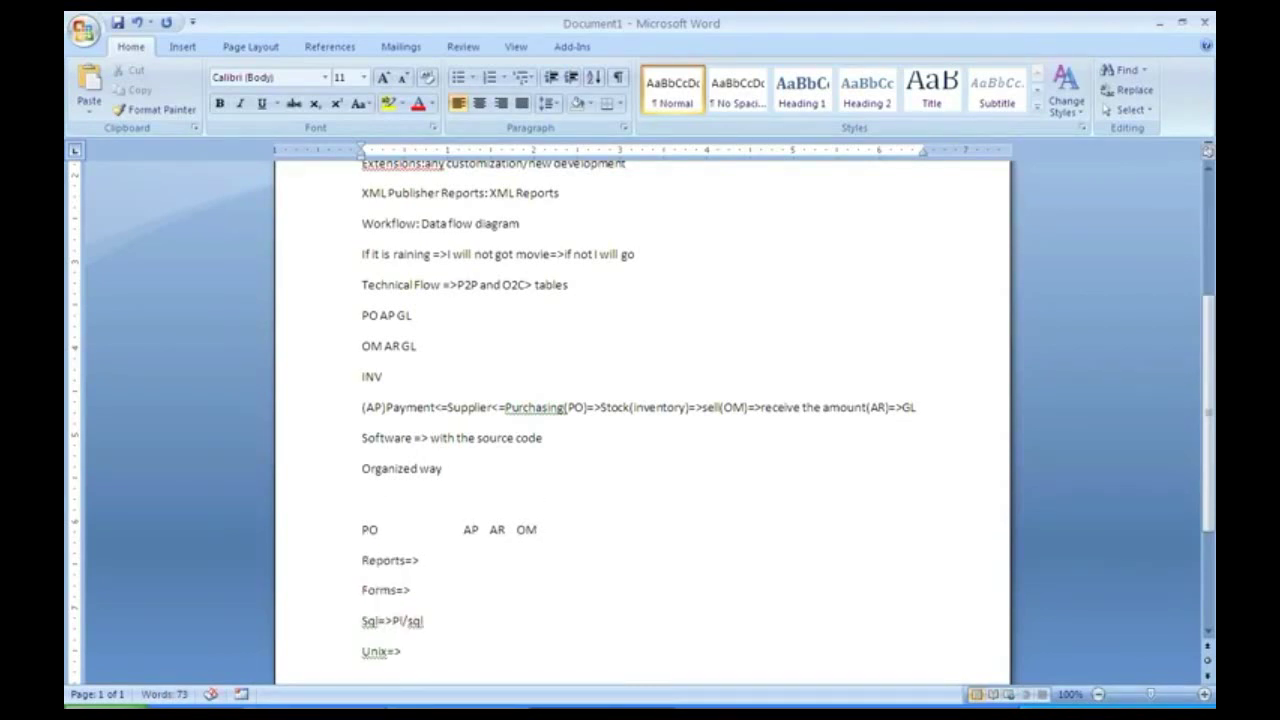
text(Technical Archit)
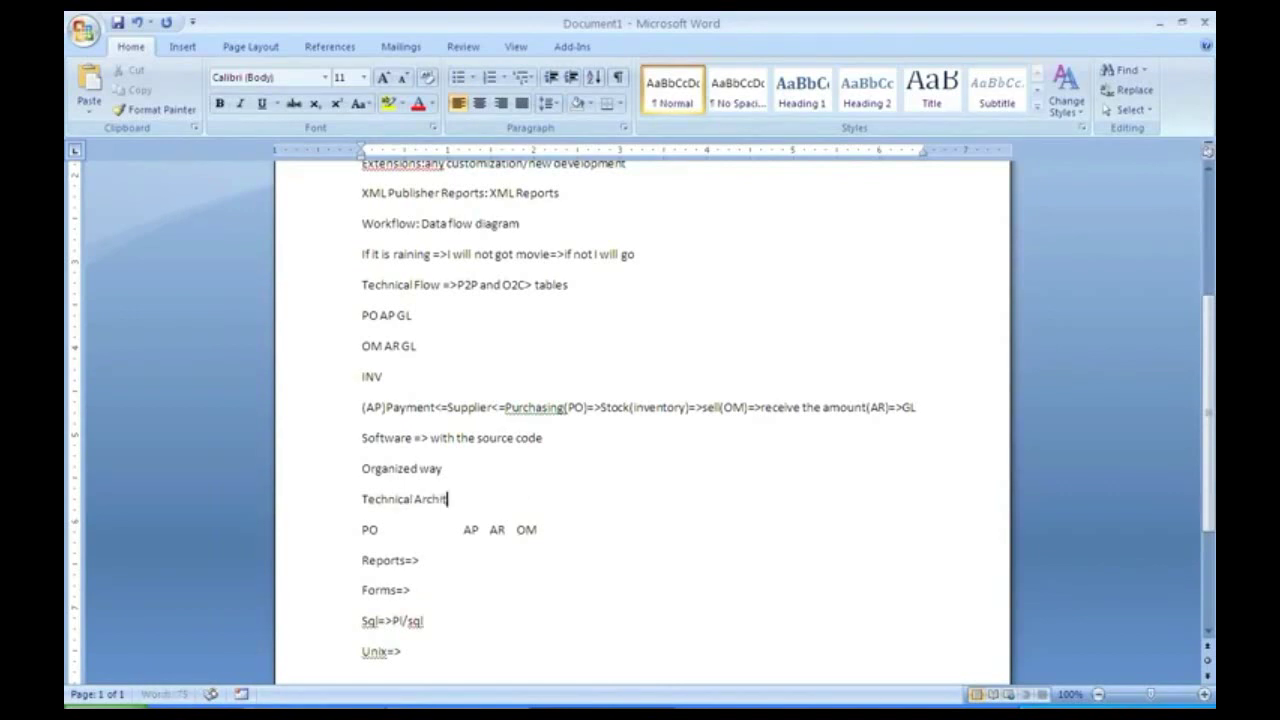
text(ecture)
key(Return)
text(=============)
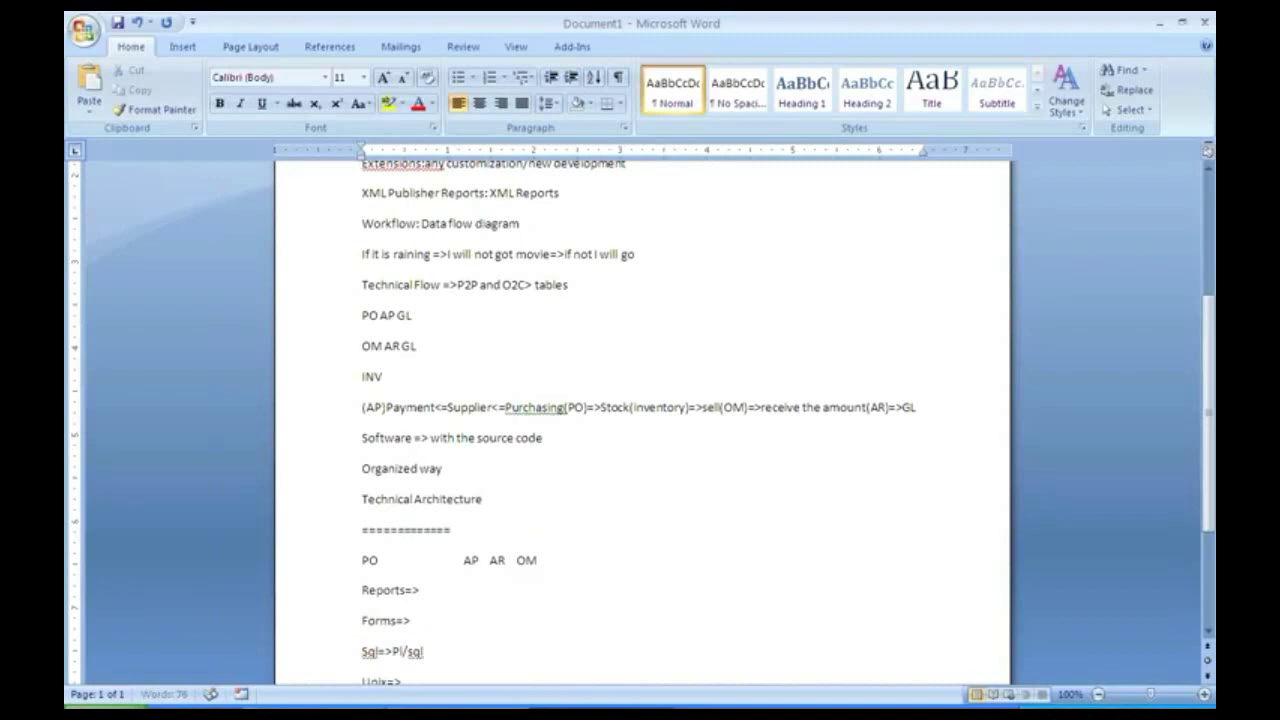
text(=======)
key(Down)
key(Down)
text(purc)
text(ha)
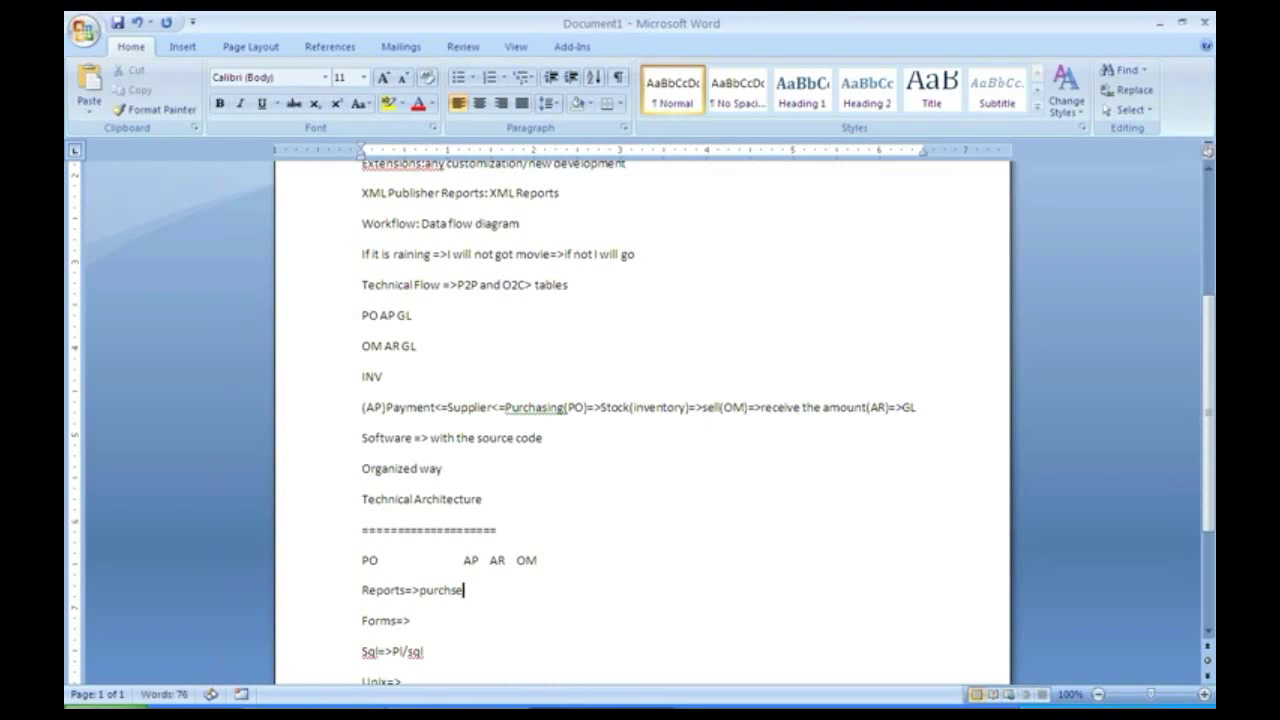
Step: Complete Reports=>purchase.rdf and add purchase.fmb after Forms=>
key(BackSpace)
key(BackSpace)
text(hase.rdf)
click(487, 560)
key(Left)
key(Left)
key(Left)
click(489, 590)
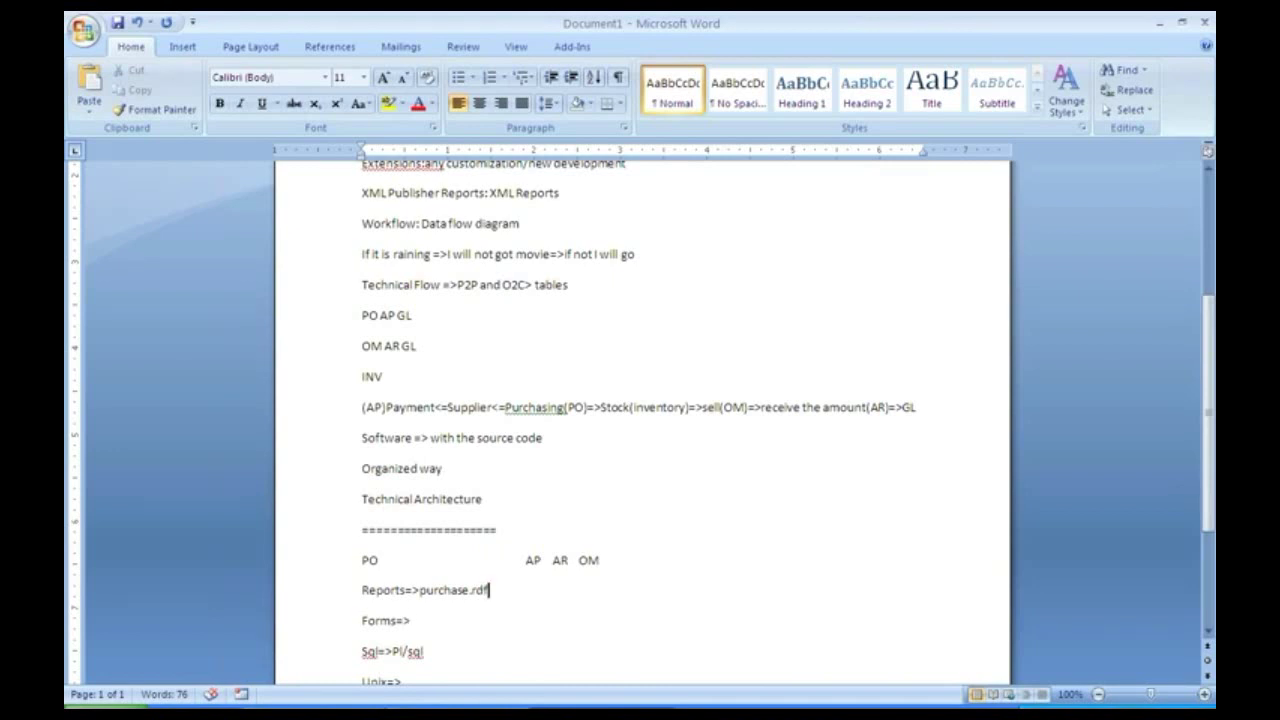
click(411, 620)
text(purchase.fmb)
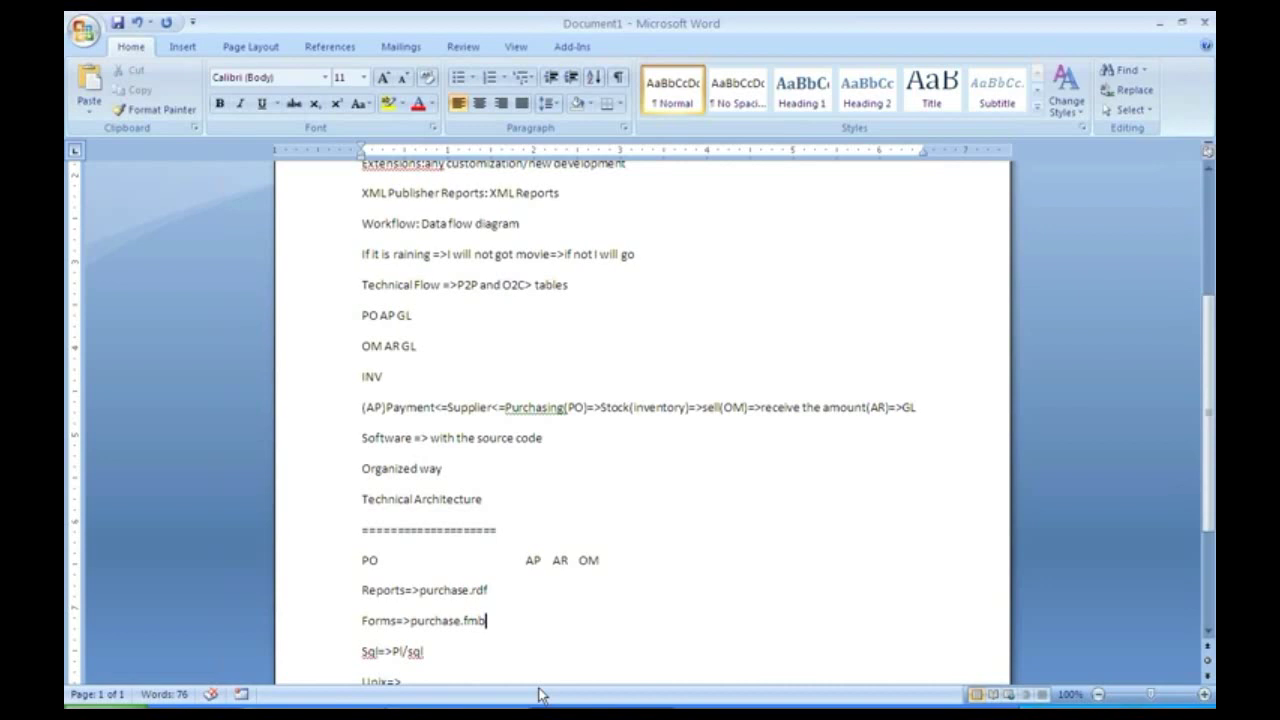
Step: Add an 'Introduction to Oracle Forms' line, append purchase.sql to the Sql line, and turn the = row into a border
key(Up)
key(Up)
key(Up)
key(Up)
key(Up)
key(Up)
key(Up)
key(Up)
key(Up)
key(Up)
key(Up)
key(Up)
key(Up)
key(Up)
key(Up)
key(Up)
key(Up)
key(Up)
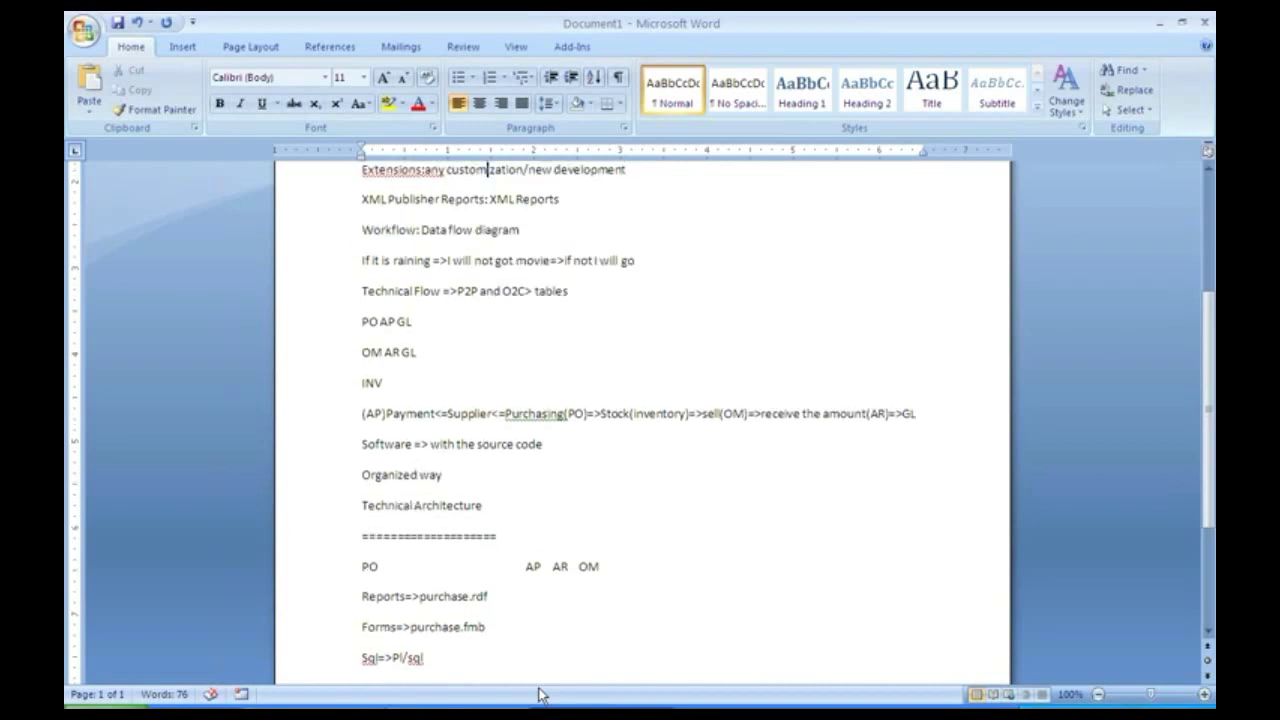
text(In)
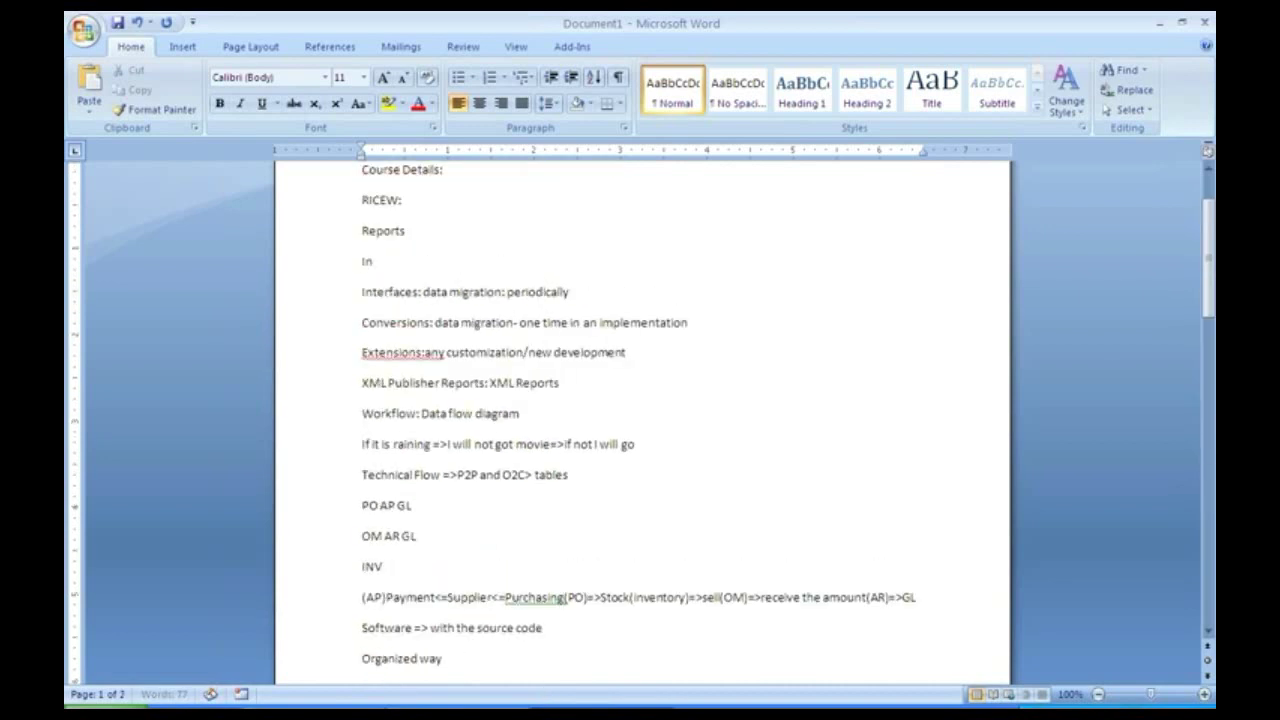
text(troduction to Oracle)
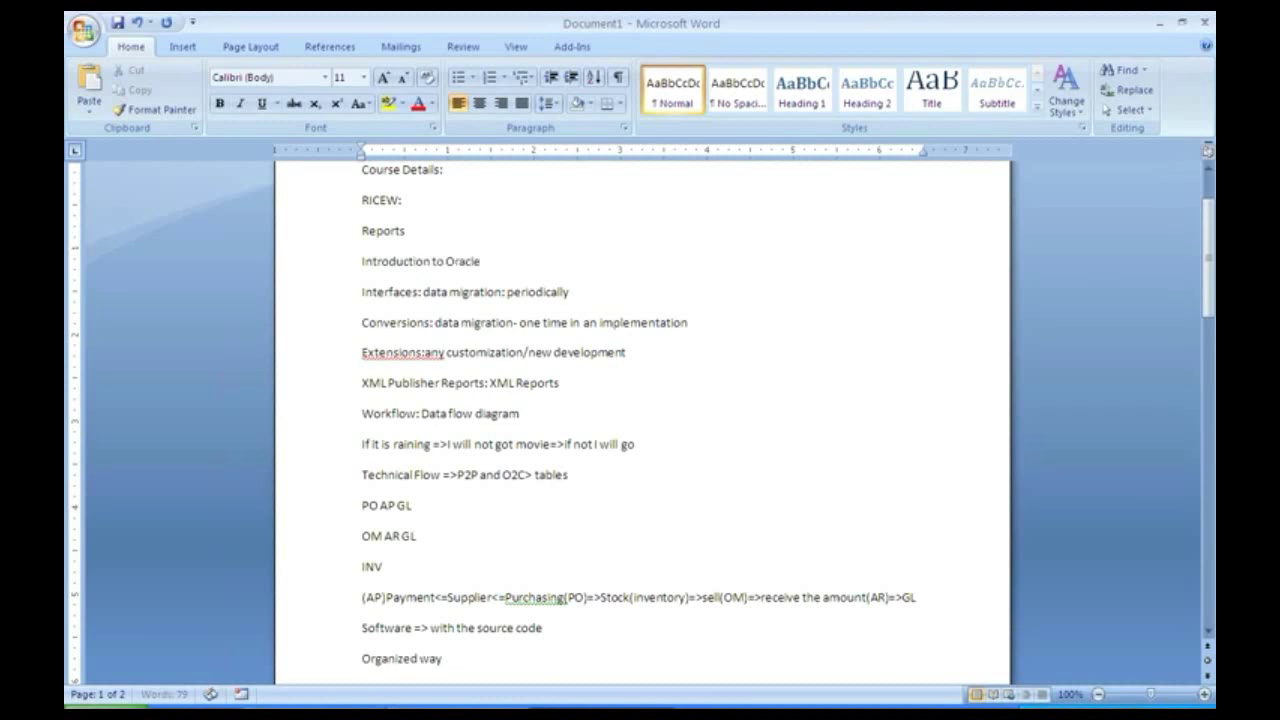
text( Forms)
key(Down)
key(Down)
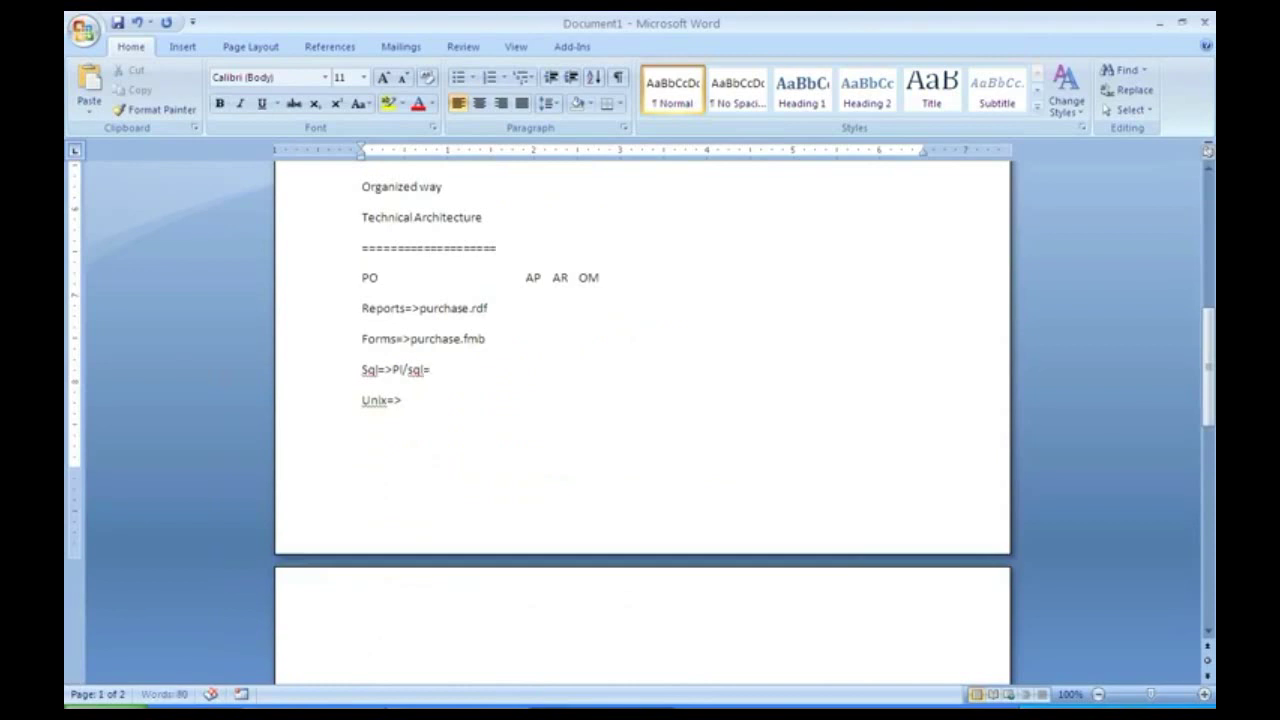
text(>purc)
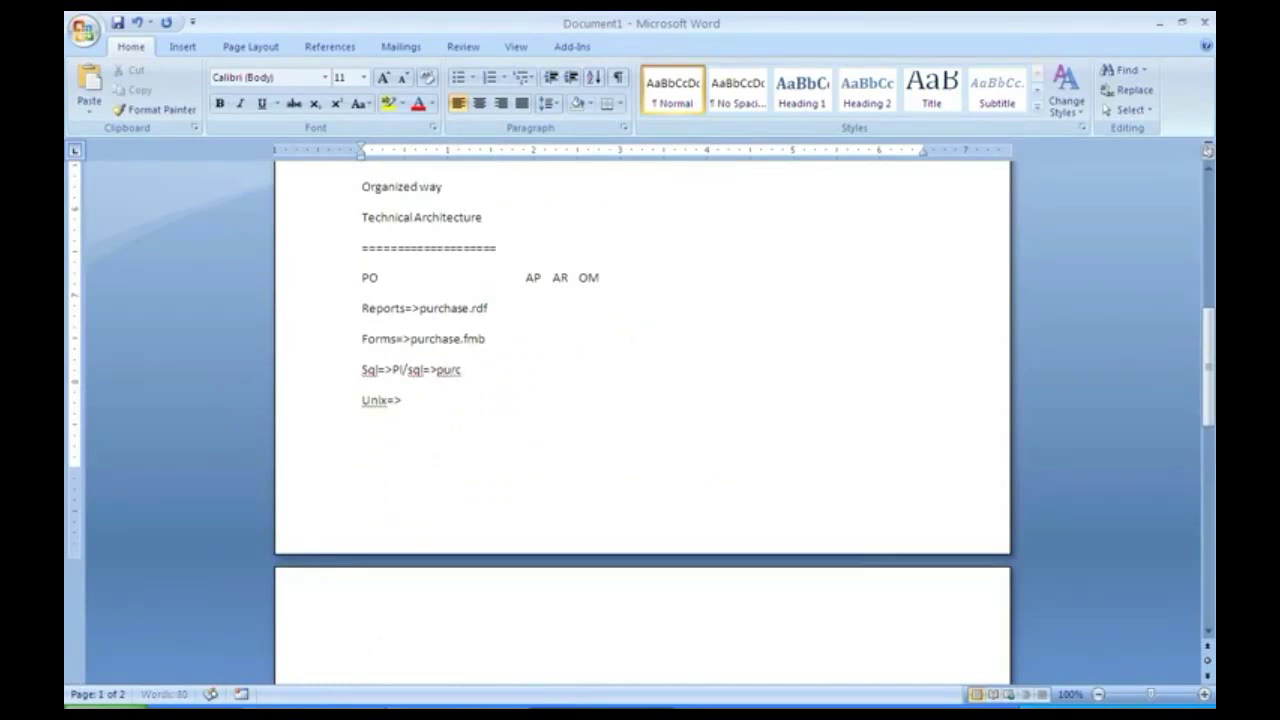
text(hase.sql)
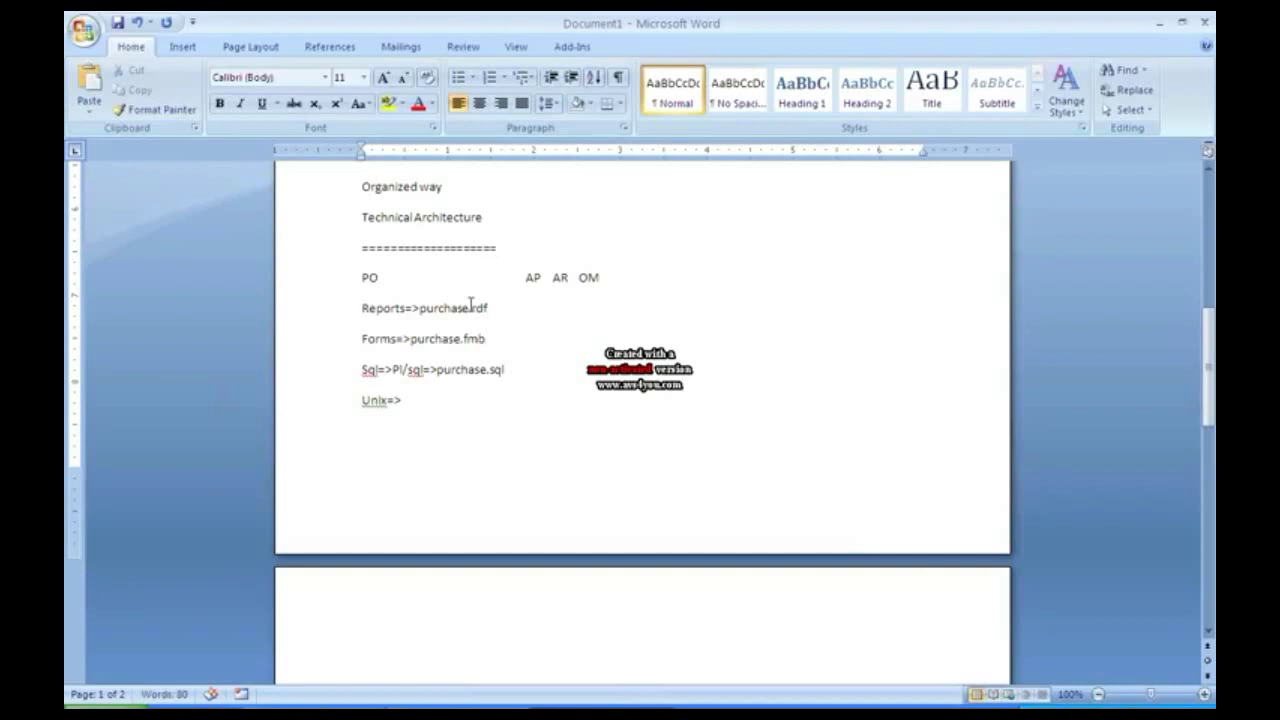
click(497, 247)
key(Return)
Step: Add an Apps label and reports, forms, sql entries lined up under the AP column
text(Apps)
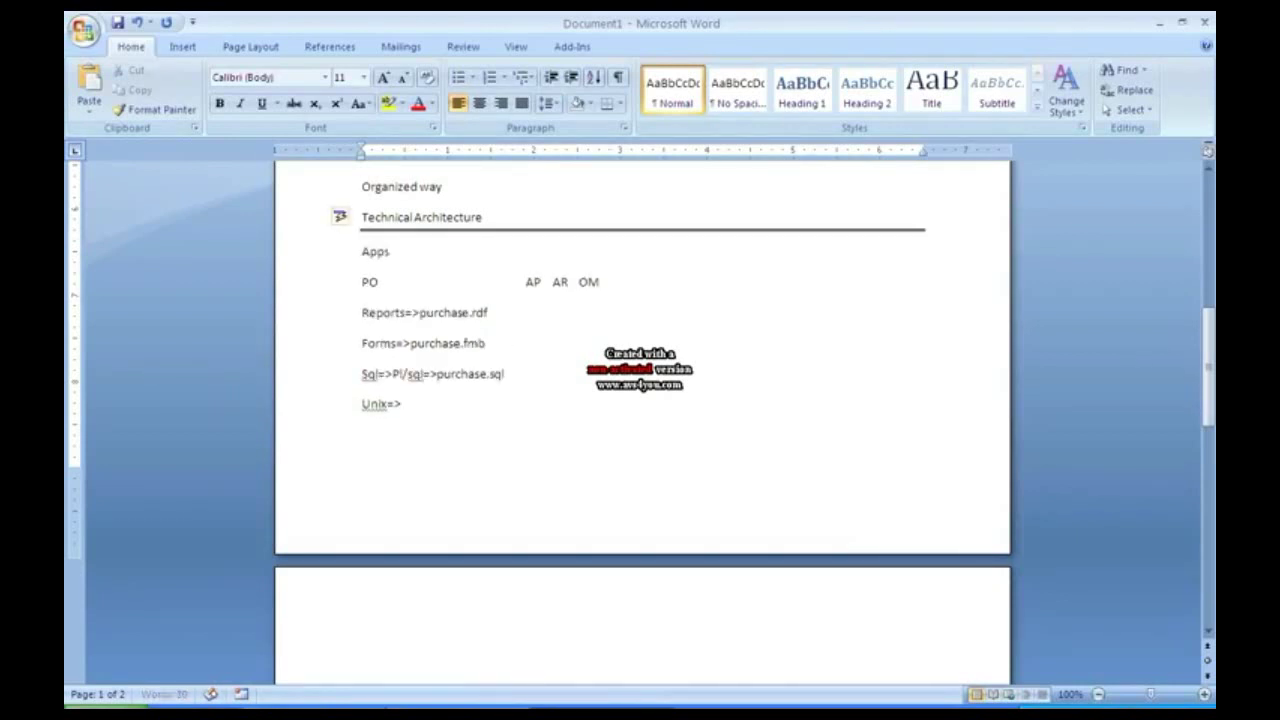
key(Home)
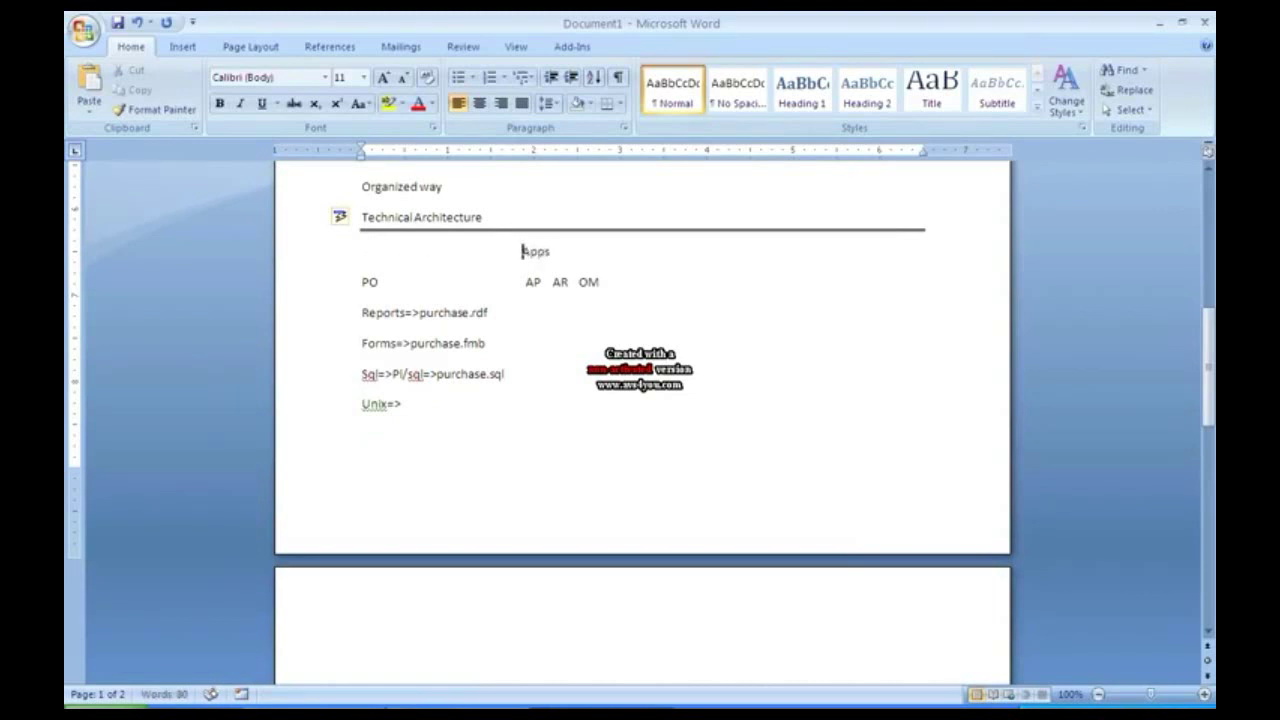
key(Down)
key(Tab)
key(Tab)
text(reports)
key(Tab)
text(for)
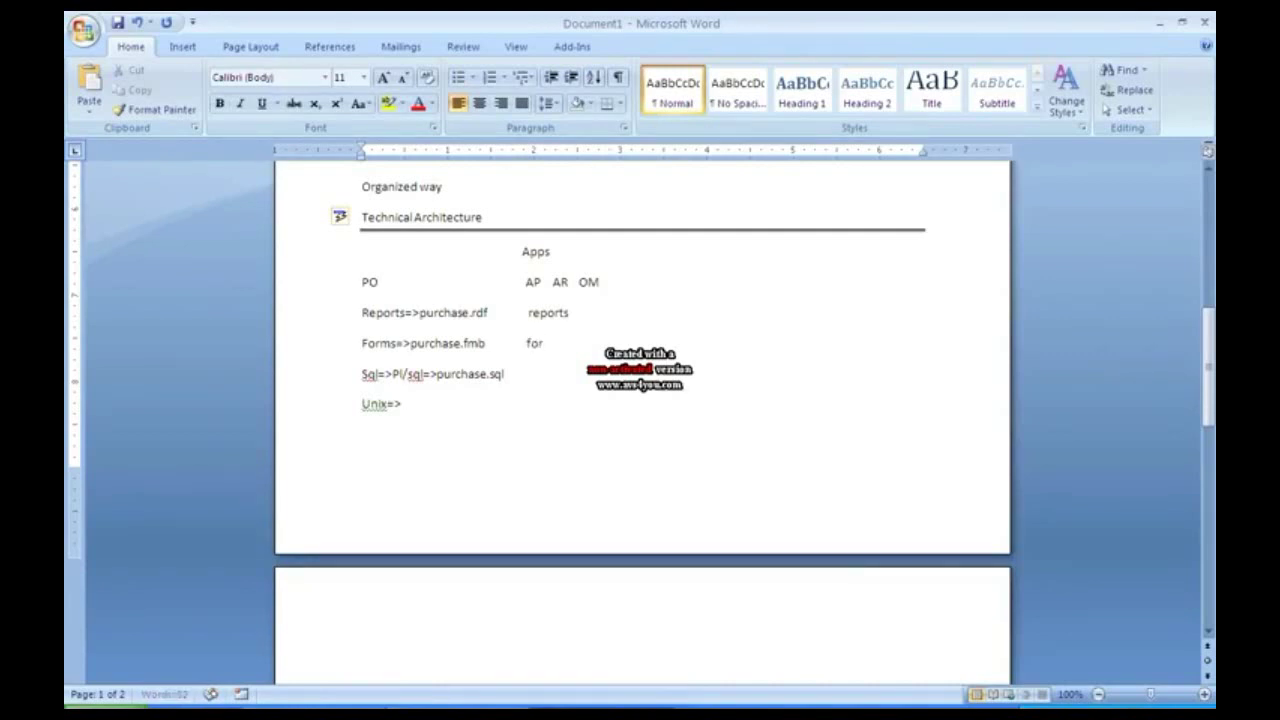
text(ms)
click(505, 374)
key(Tab)
text(sql)
Step: Add a Custom column to the PO line with Reports, form and sql entries beneath it
key(Up)
key(Up)
key(End)
text(custom)
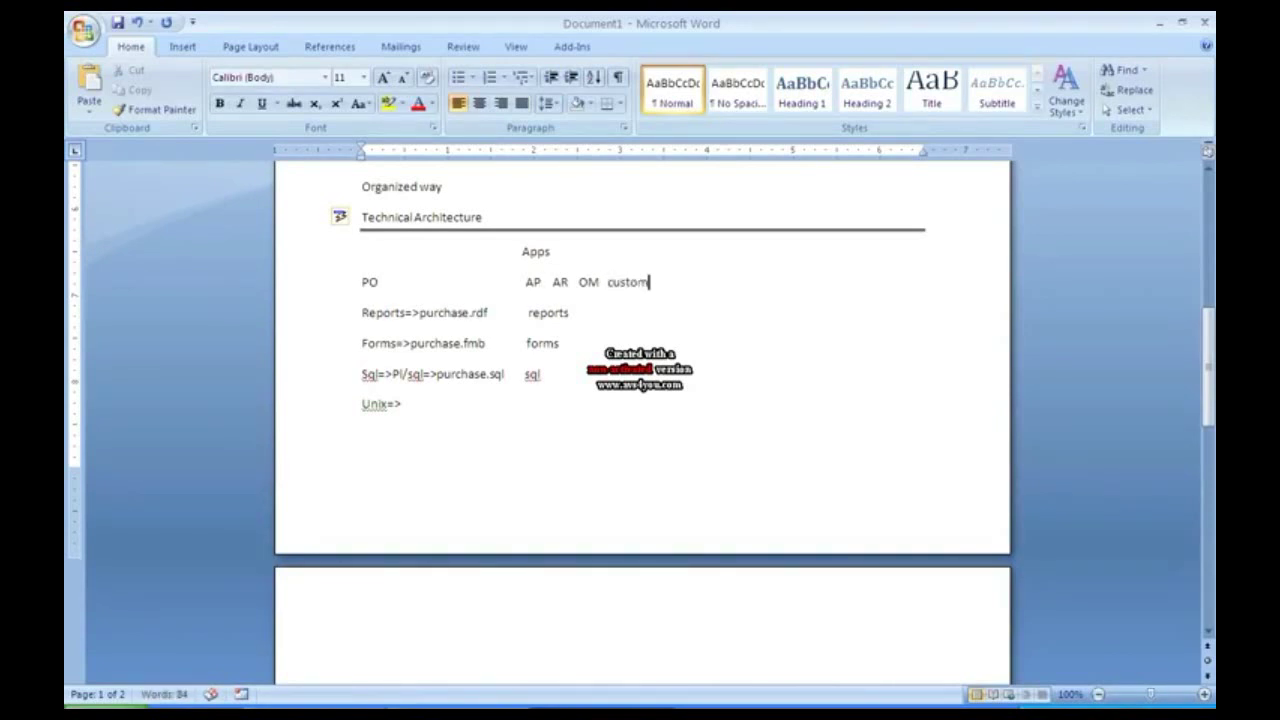
key(Down)
key(Tab)
text(Reports)
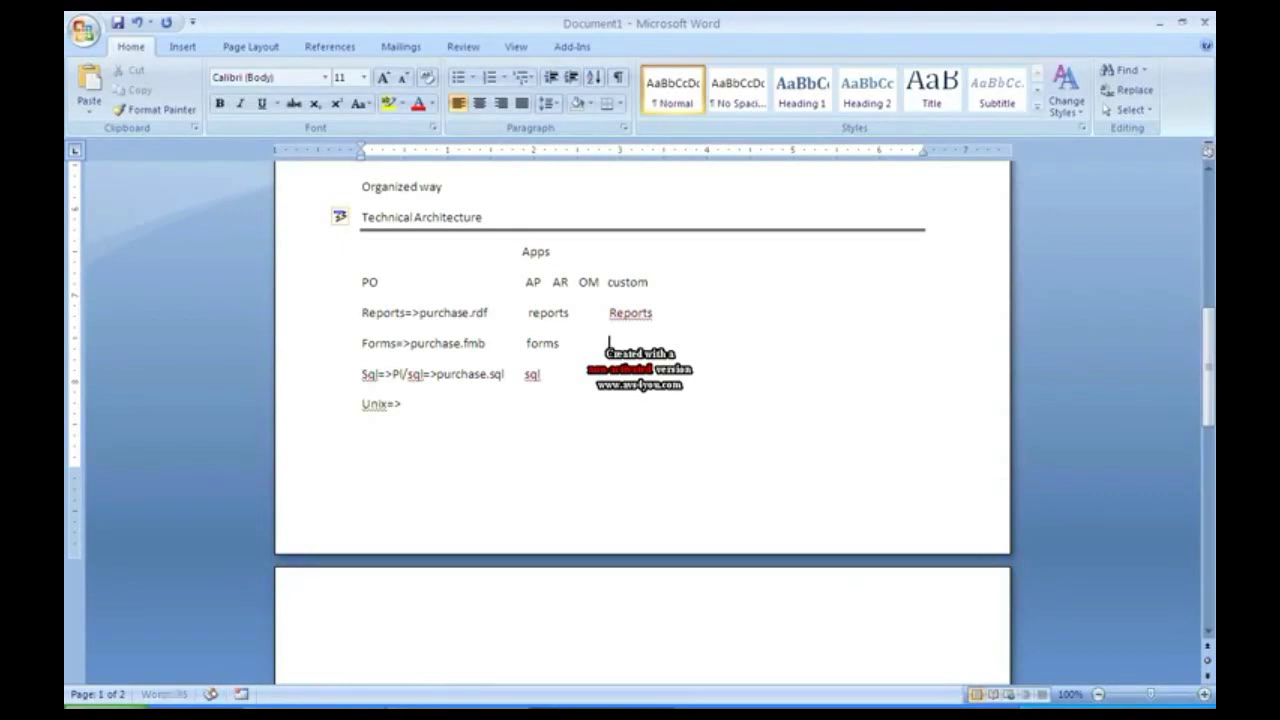
text(form)
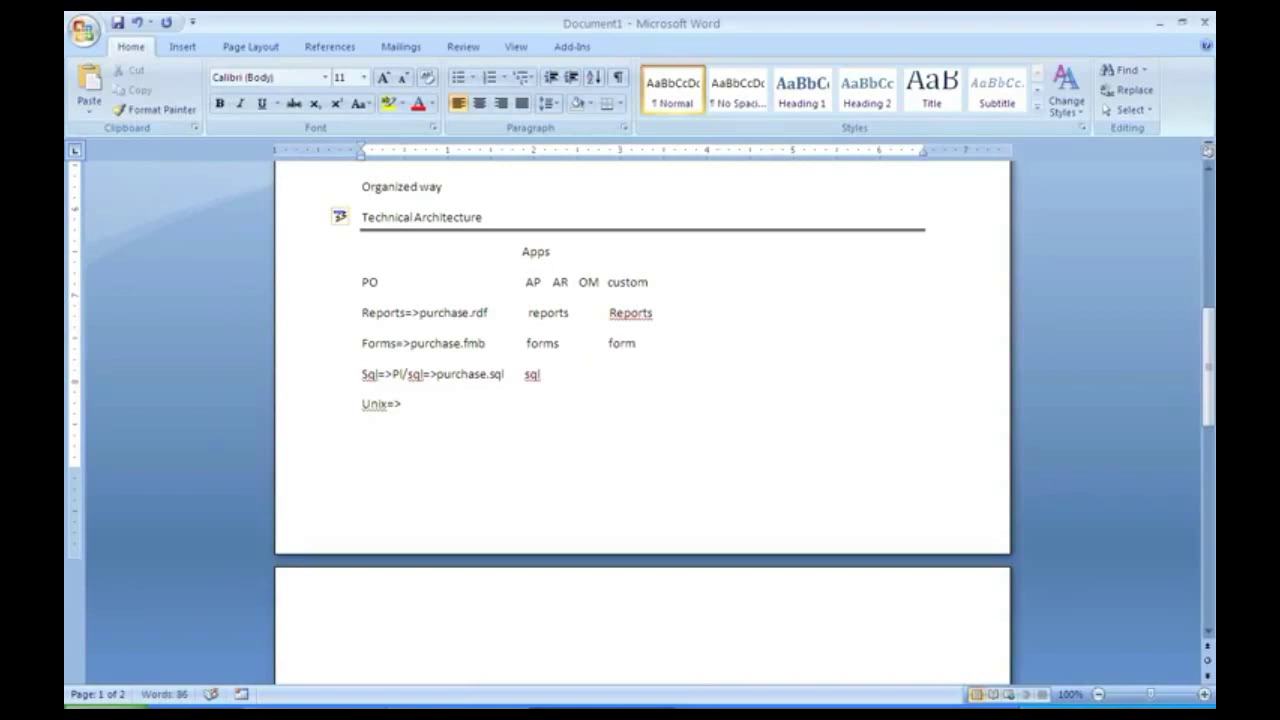
click(541, 374)
text(sql)
click(617, 313)
key(Left)
key(Left)
key(Left)
key(Left)
key(Left)
key(Left)
key(Left)
key(Left)
key(Left)
key(Left)
key(Left)
key(Left)
key(Left)
key(Left)
key(Left)
key(Left)
key(Left)
key(Left)
key(Left)
key(Left)
key(Left)
text(C)
key(Delete)
Step: Replace the 'Purchasing,sales,hrms' list below Unix=> with 'PO,AP,AR'
text(Purcha)
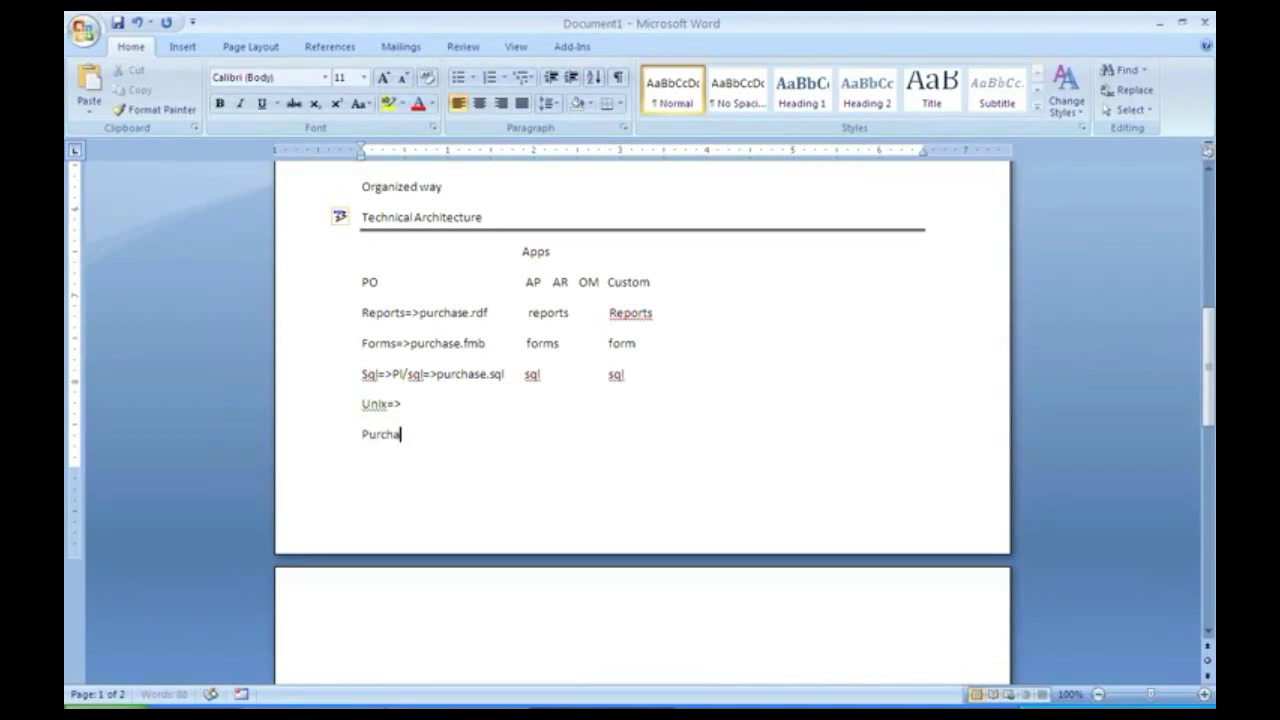
text(sing,sqles,)
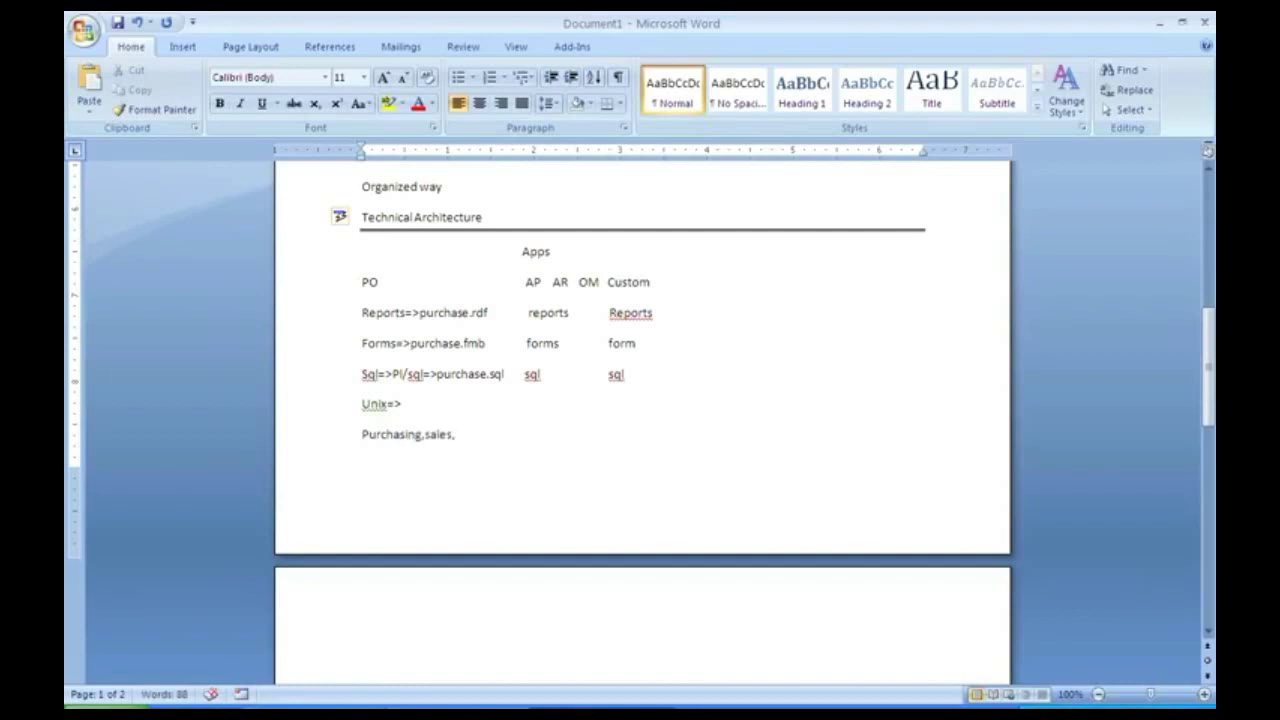
text(hrms.)
key(BackSpace)
text(,crm,)
key(BackSpace)
key(BackSpace)
key(BackSpace)
key(BackSpace)
key(BackSpace)
key(BackSpace)
key(BackSpace)
key(BackSpace)
key(BackSpace)
key(BackSpace)
key(BackSpace)
key(BackSpace)
key(BackSpace)
key(BackSpace)
key(BackSpace)
key(BackSpace)
key(BackSpace)
key(BackSpace)
key(BackSpace)
key(BackSpace)
key(BackSpace)
key(BackSpace)
key(BackSpace)
key(BackSpace)
key(BackSpace)
key(BackSpace)
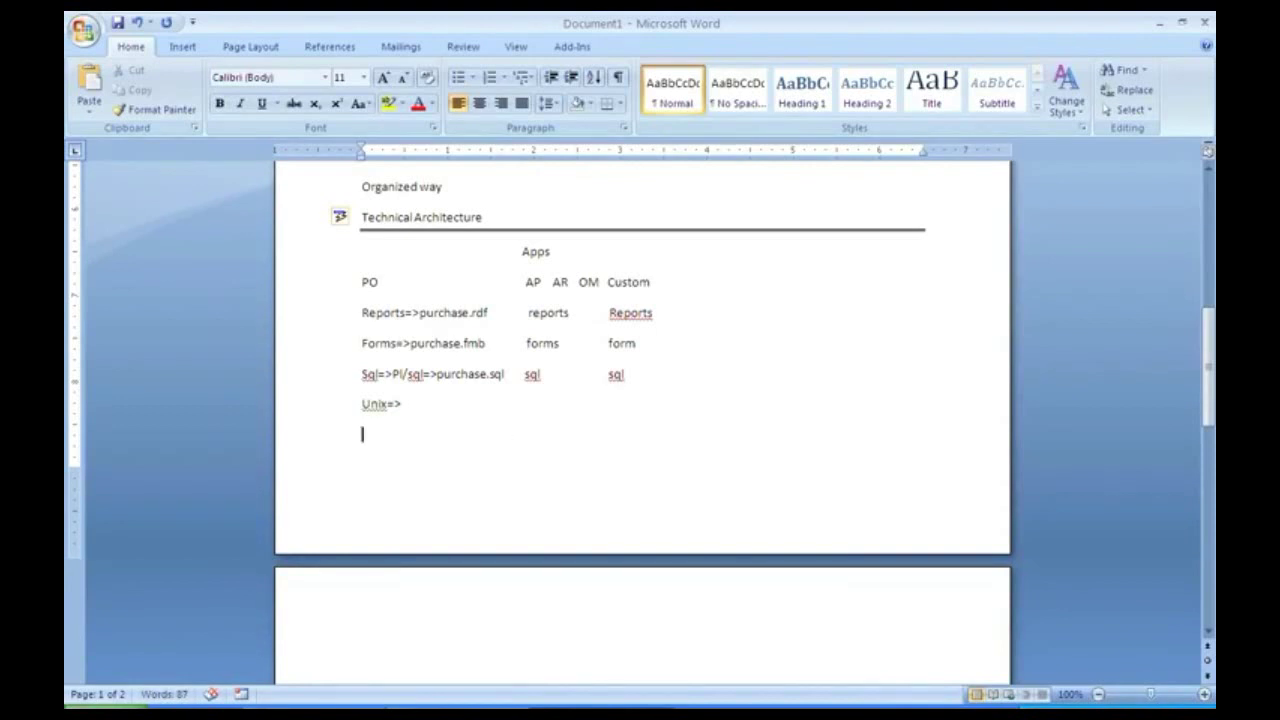
text(p)
key(BackSpace)
text(PO)
text(.A)
text(P,)
text(AR)
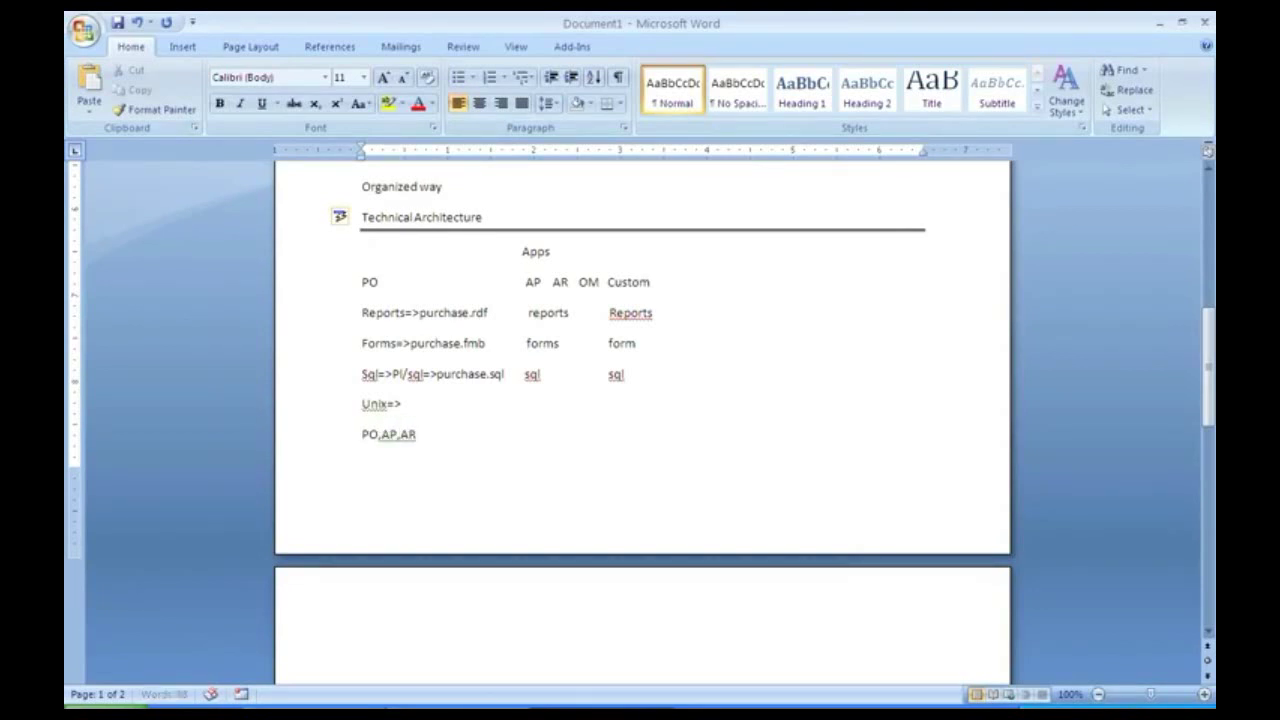
Step: Change the Reports file to PO_PUR.rdf and add 'AP_ OM_' after the reports entry
click(419, 312)
text(PO)
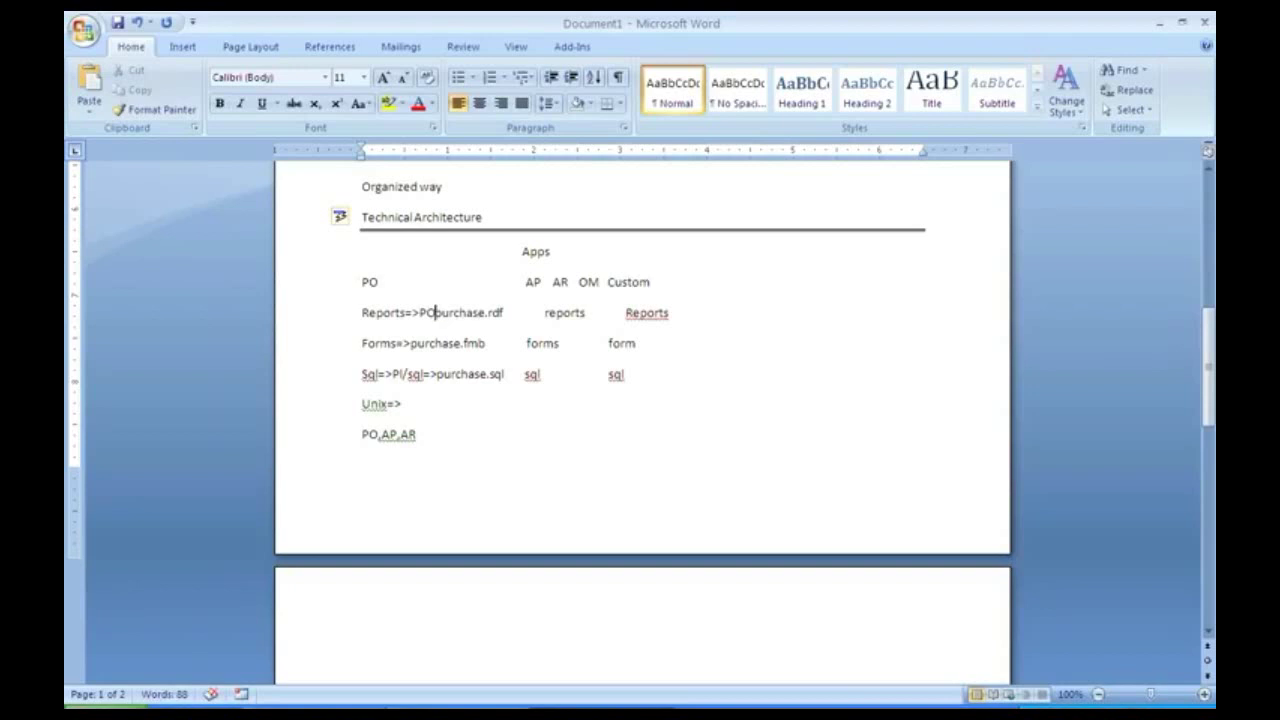
text(_)
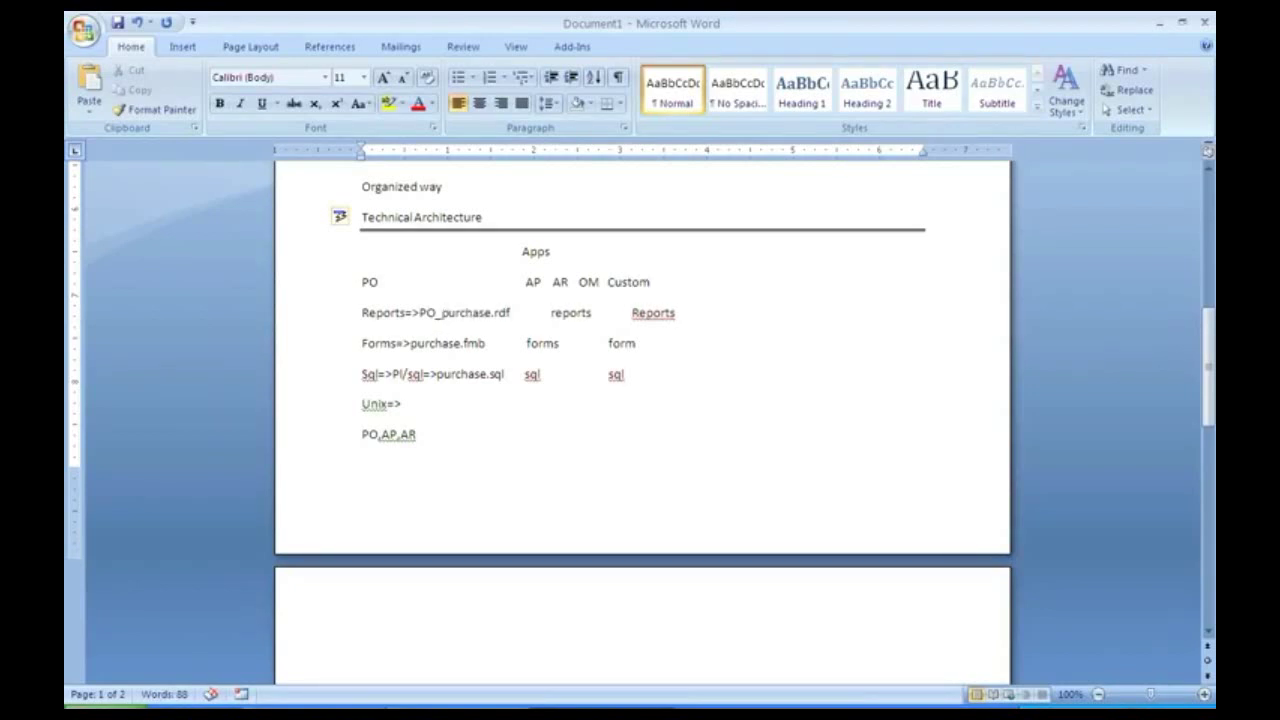
text(PUR)
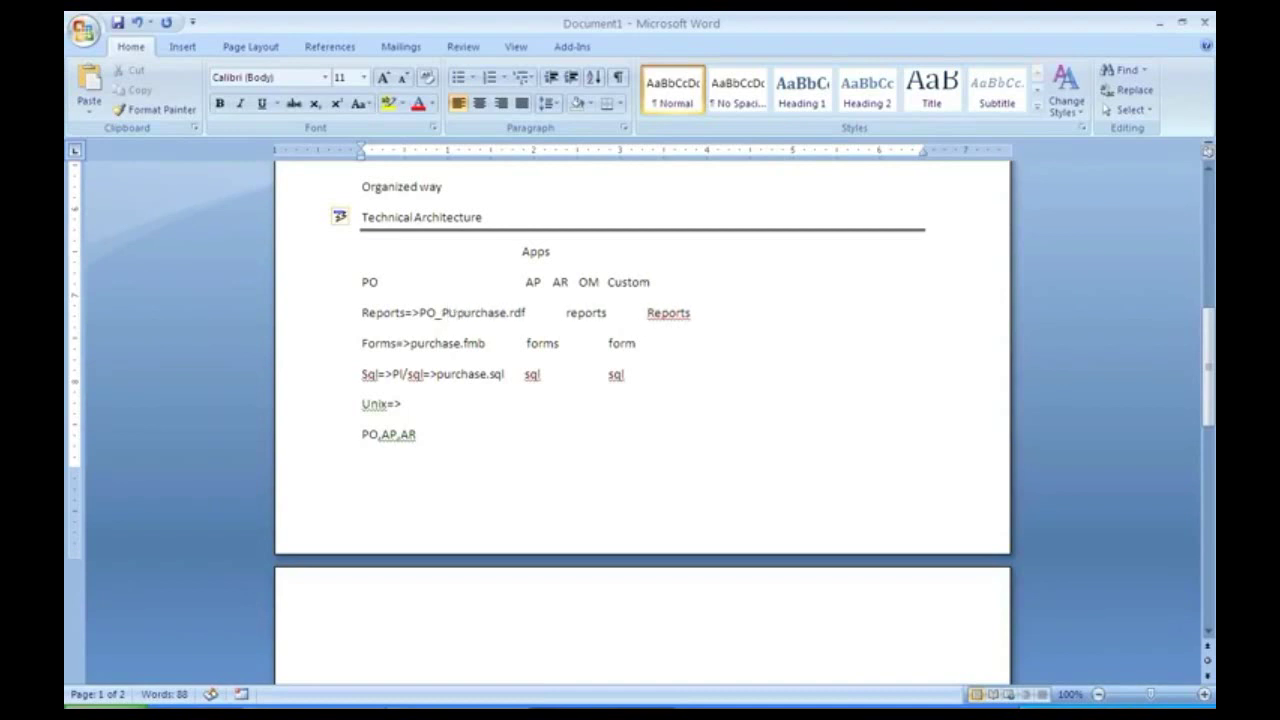
key(Delete)
key(Delete)
key(Delete)
key(Delete)
key(Delete)
key(Delete)
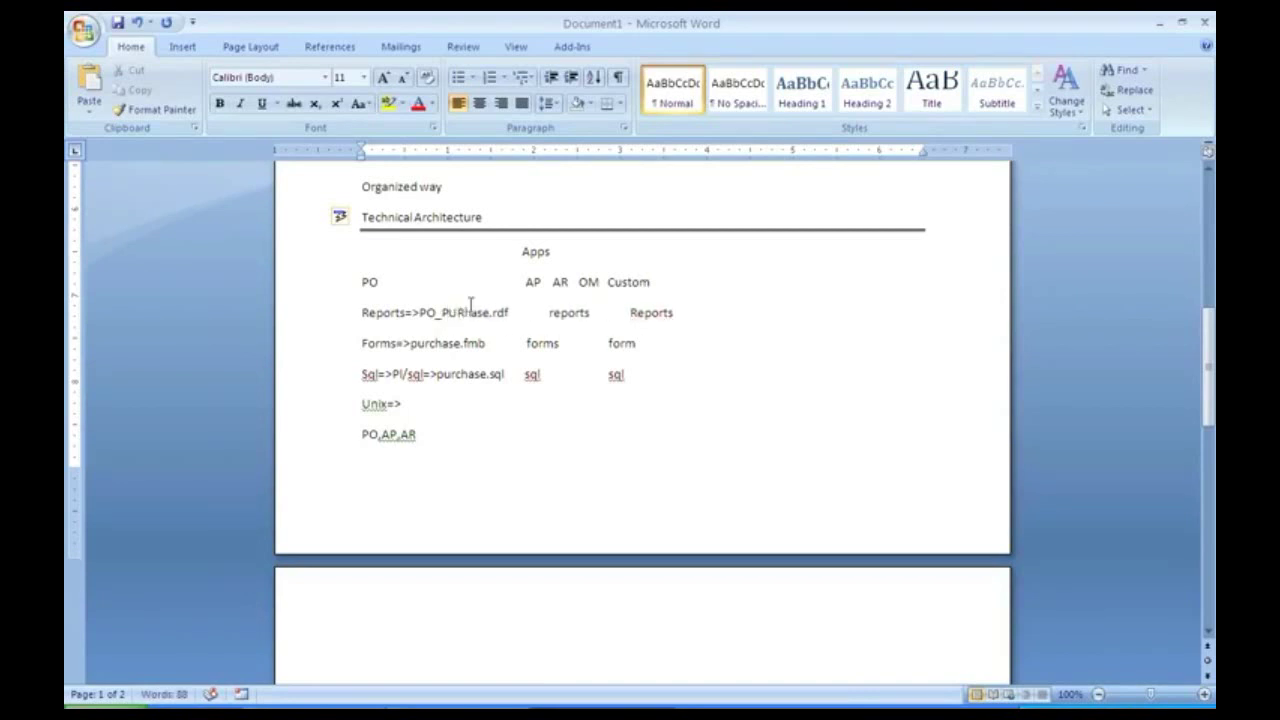
key(Delete)
key(Delete)
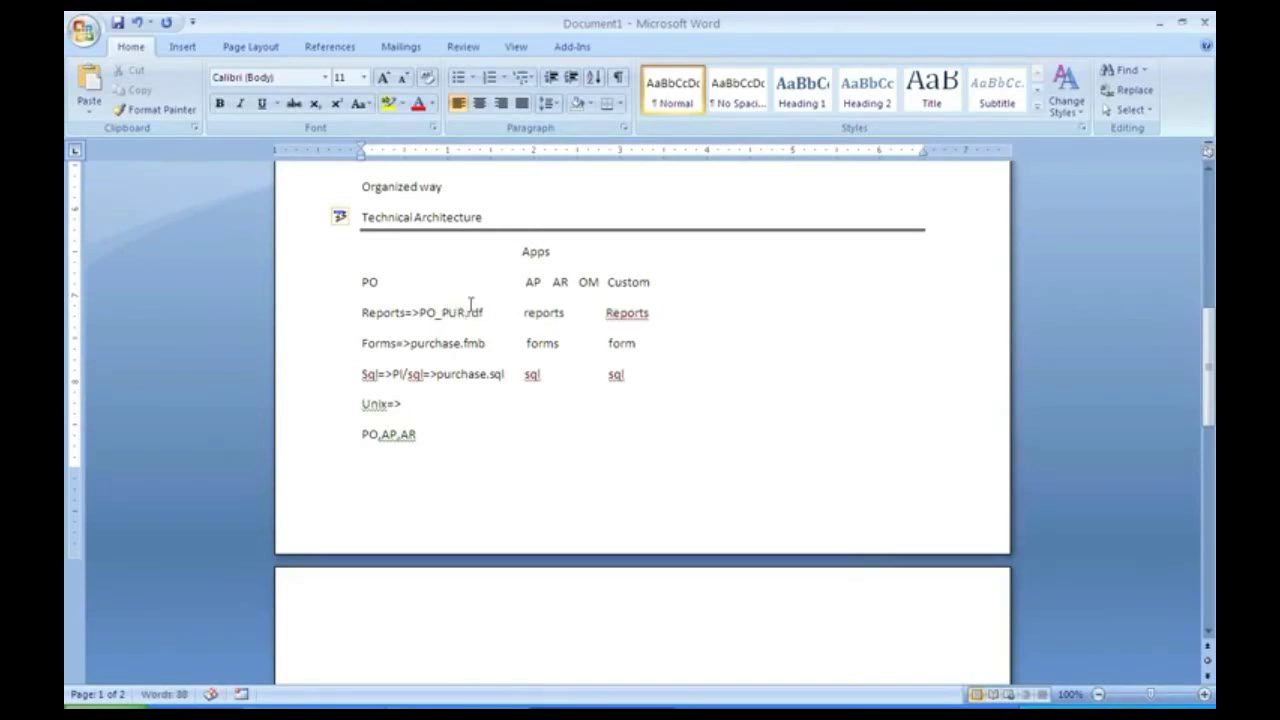
key(Right)
key(Right)
key(Right)
key(Right)
key(Right)
key(Right)
key(Right)
key(Right)
key(Right)
key(Right)
key(Right)
key(Right)
key(Right)
text(AP_ )
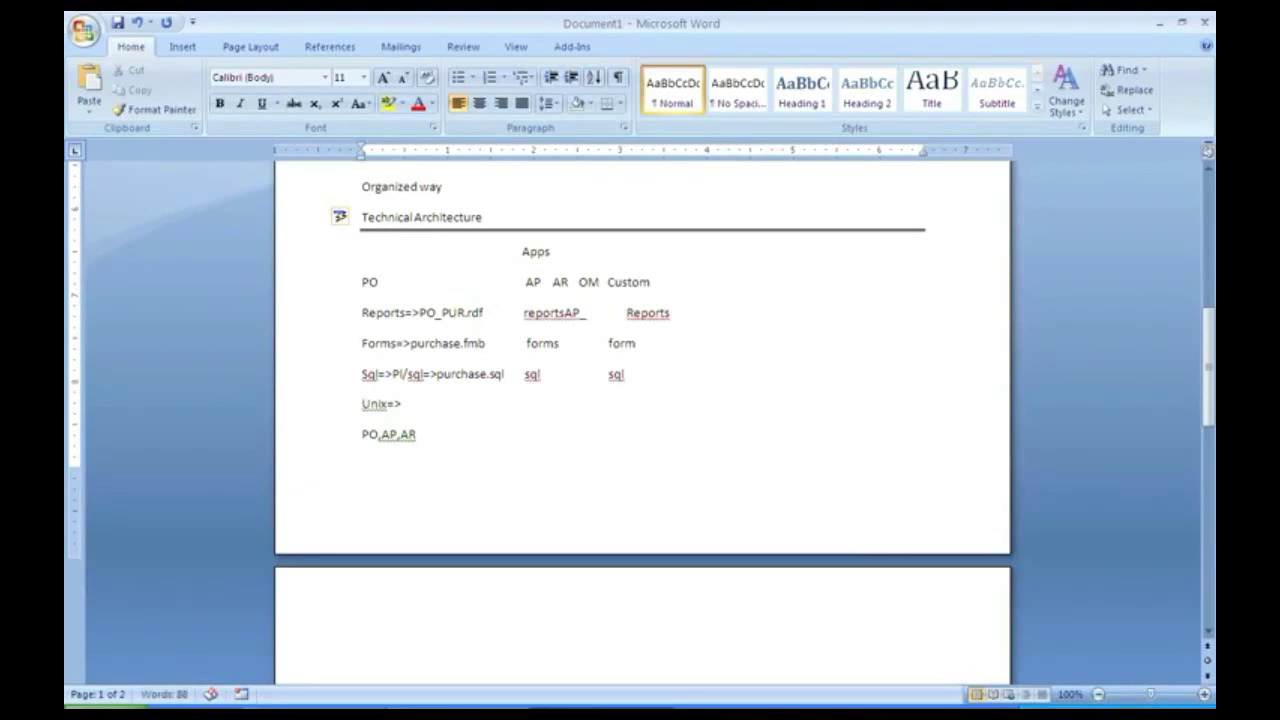
text( OM_)
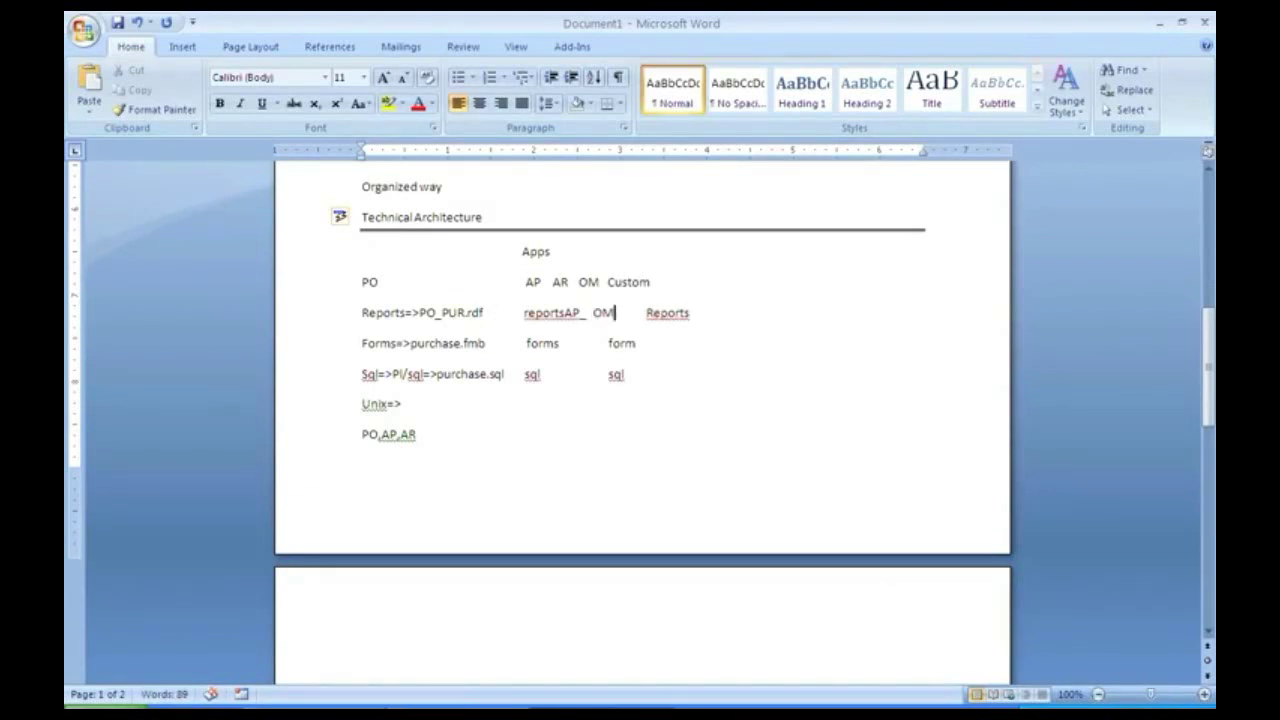
Step: Type a custom report name XXTATA_PUR.rdf after the Reports entry, fixing typos
key(Right)
key(Right)
key(Right)
key(Right)
key(End)
text(XX_)
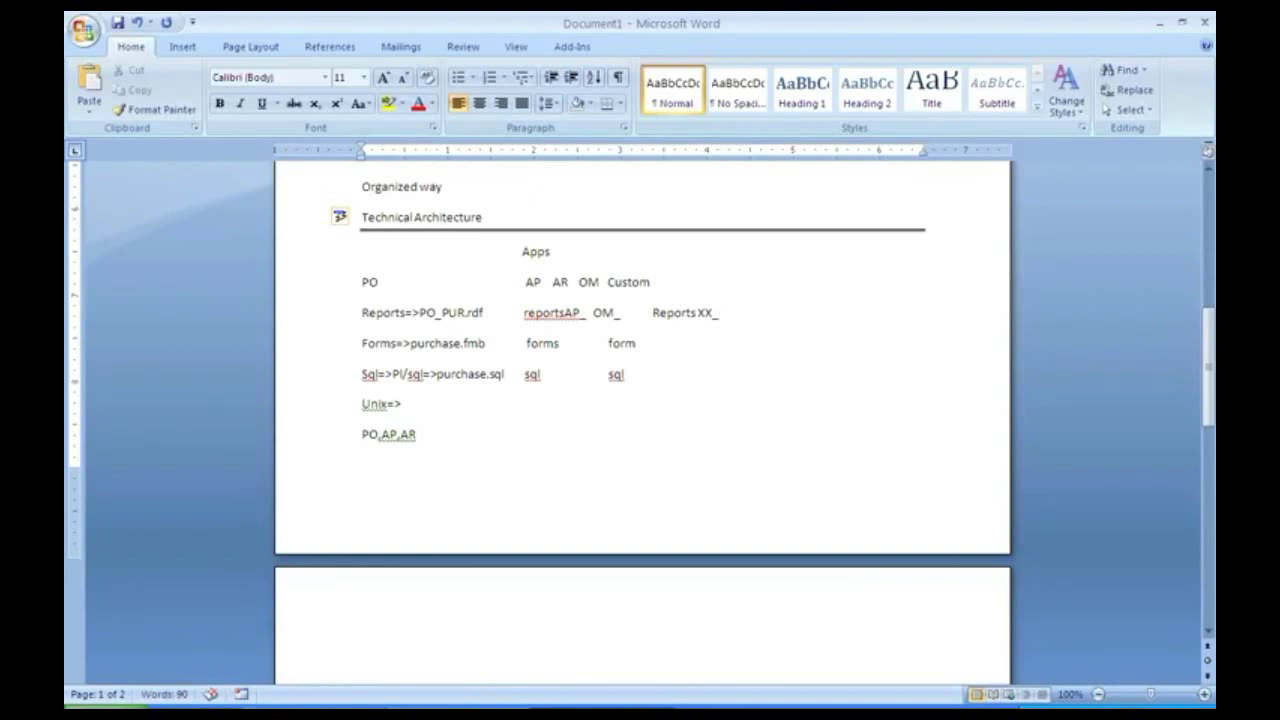
key(BackSpace)
key(BackSpace)
key(BackSpace)
key(BackSpace)
text(XXTC)
key(BackSpace)
key(BackSpace)
text(REP)
key(BackSpace)
key(BackSpace)
key(BackSpace)
text(TATA_PUR.r)
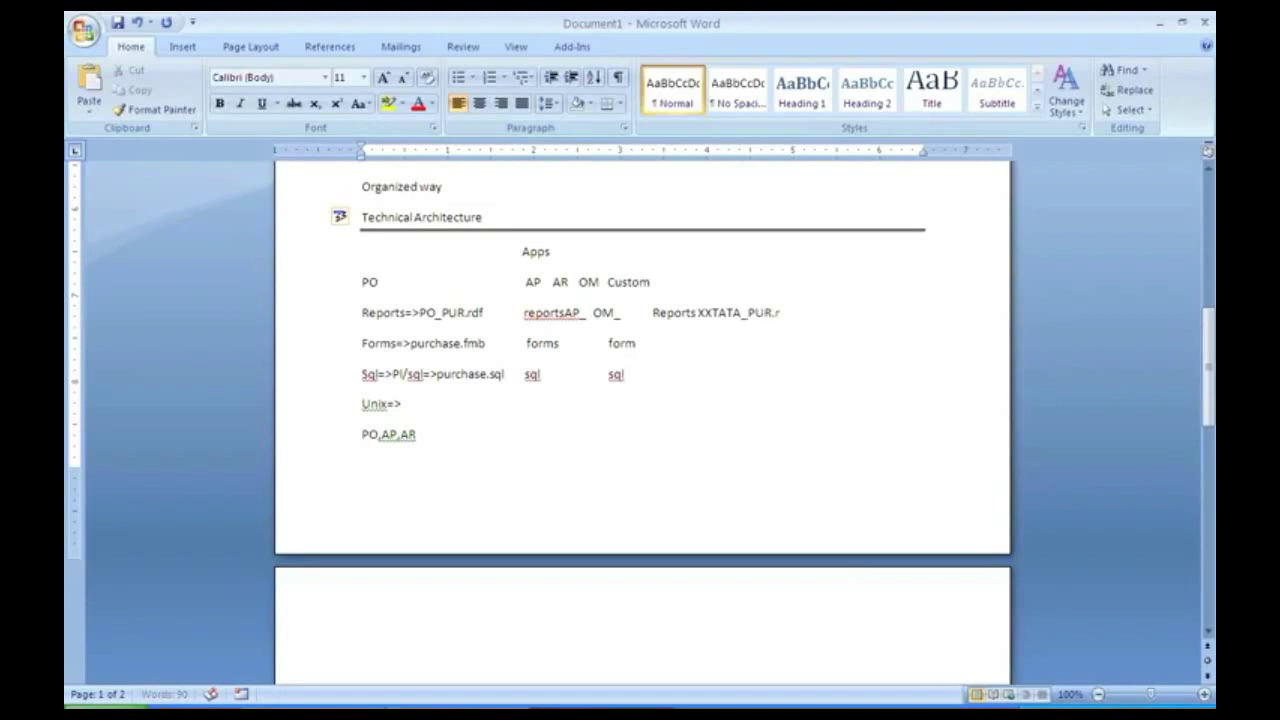
text(df)
key(BackSpace)
text(f)
Step: Correct the custom report name to XXPO_PUR.rdf and check the Reports row entries
click(740, 313)
text(PO)
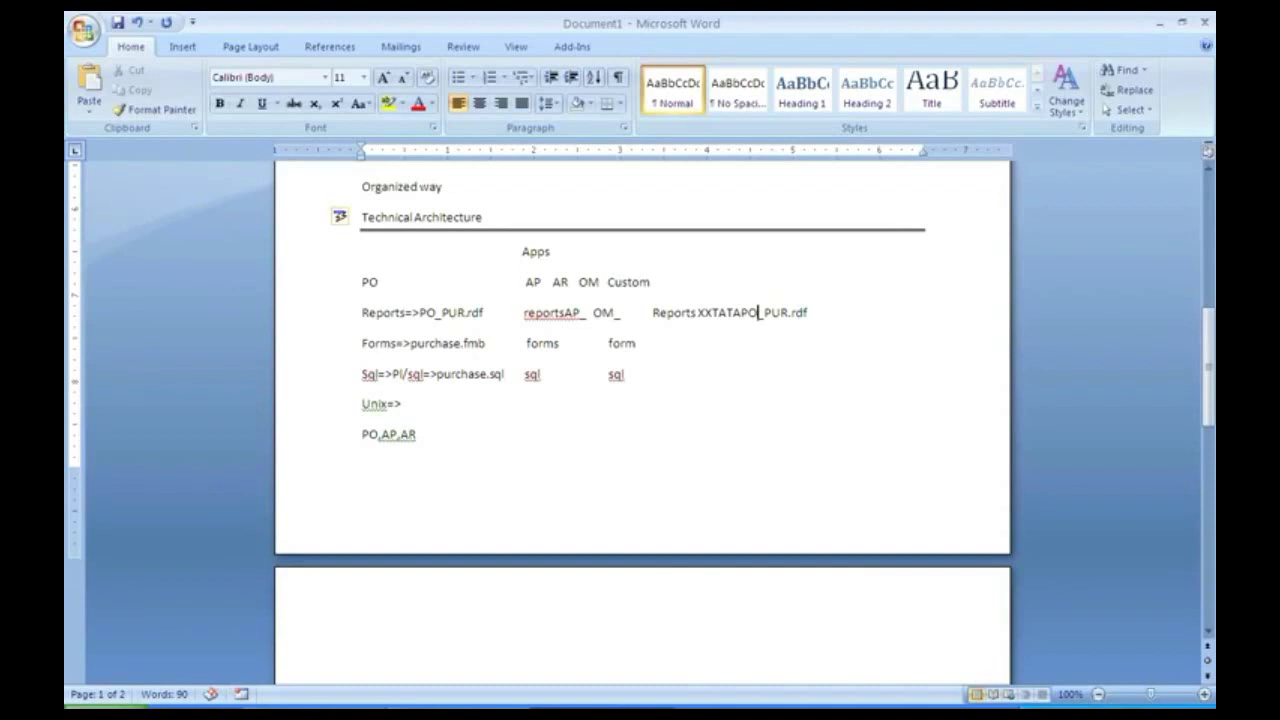
click(741, 313)
key(BackSpace)
key(BackSpace)
key(BackSpace)
key(BackSpace)
key(BackSpace)
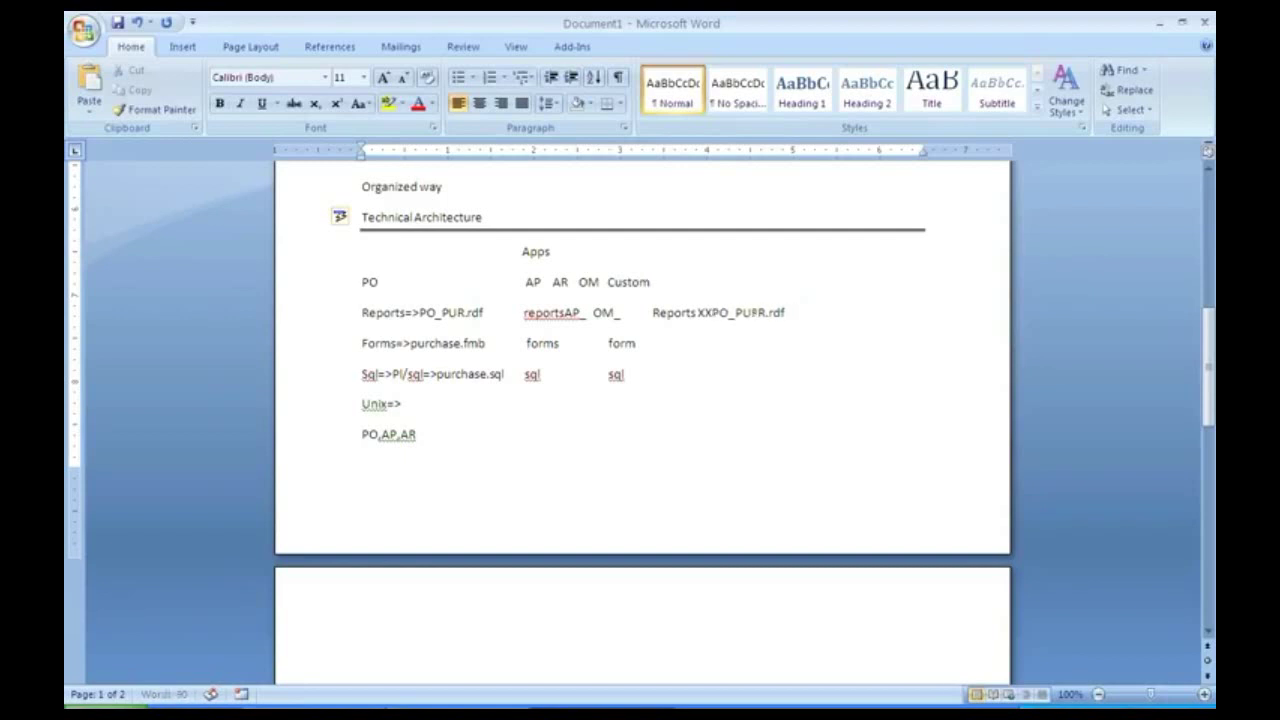
text(x)
key(BackSpace)
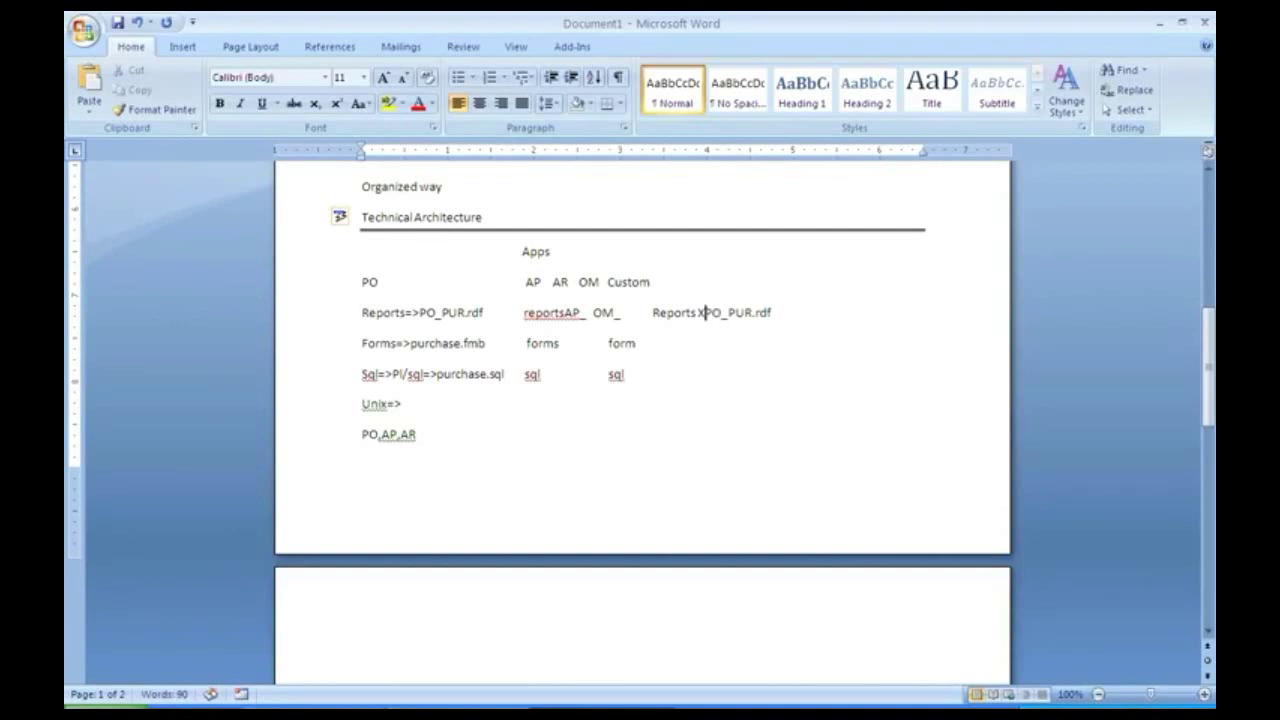
text(X)
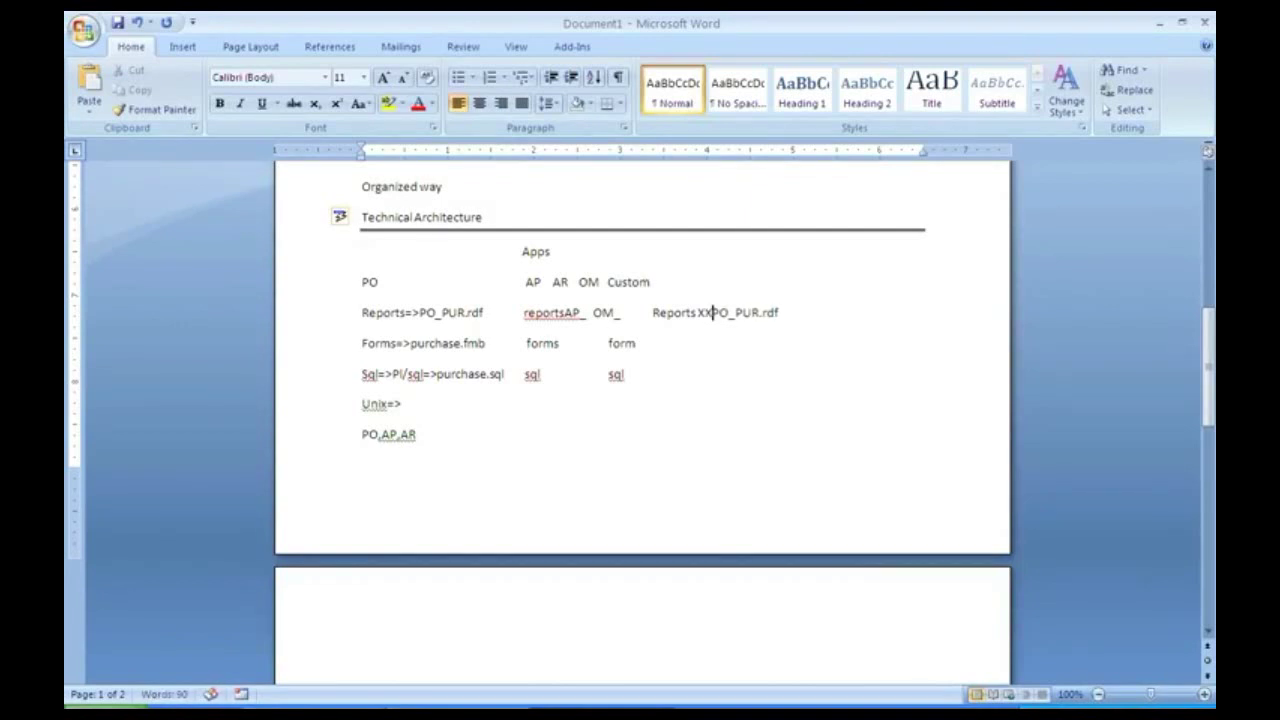
key(Left)
key(Left)
key(Left)
key(Left)
key(Left)
key(Left)
key(Left)
key(Left)
key(Left)
key(Left)
key(Left)
key(Left)
key(Left)
key(Left)
key(Left)
key(Left)
key(Left)
key(Left)
key(Left)
key(Left)
key(Left)
key(Left)
key(Left)
key(Left)
key(Left)
key(Right)
key(Right)
key(Right)
key(Right)
key(Right)
key(Right)
key(Right)
key(Right)
key(Right)
key(Right)
key(Right)
key(Right)
click(588, 313)
click(555, 313)
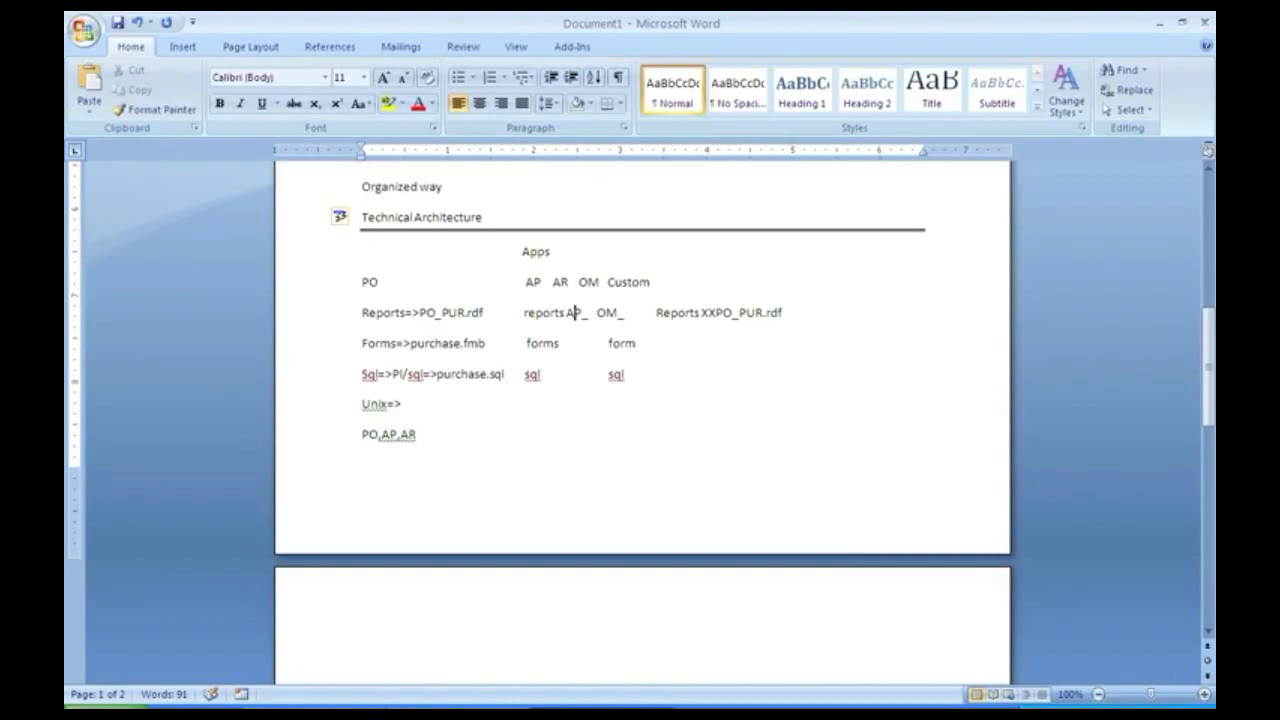
click(625, 313)
Step: Start page 2 with table names PO_HEADERS_ALL, PO_LINES, OM_ORDER_HEADERS and OE_ORDER_HEADERS, one per line
key(Down)
key(Down)
key(Down)
key(Down)
key(Return)
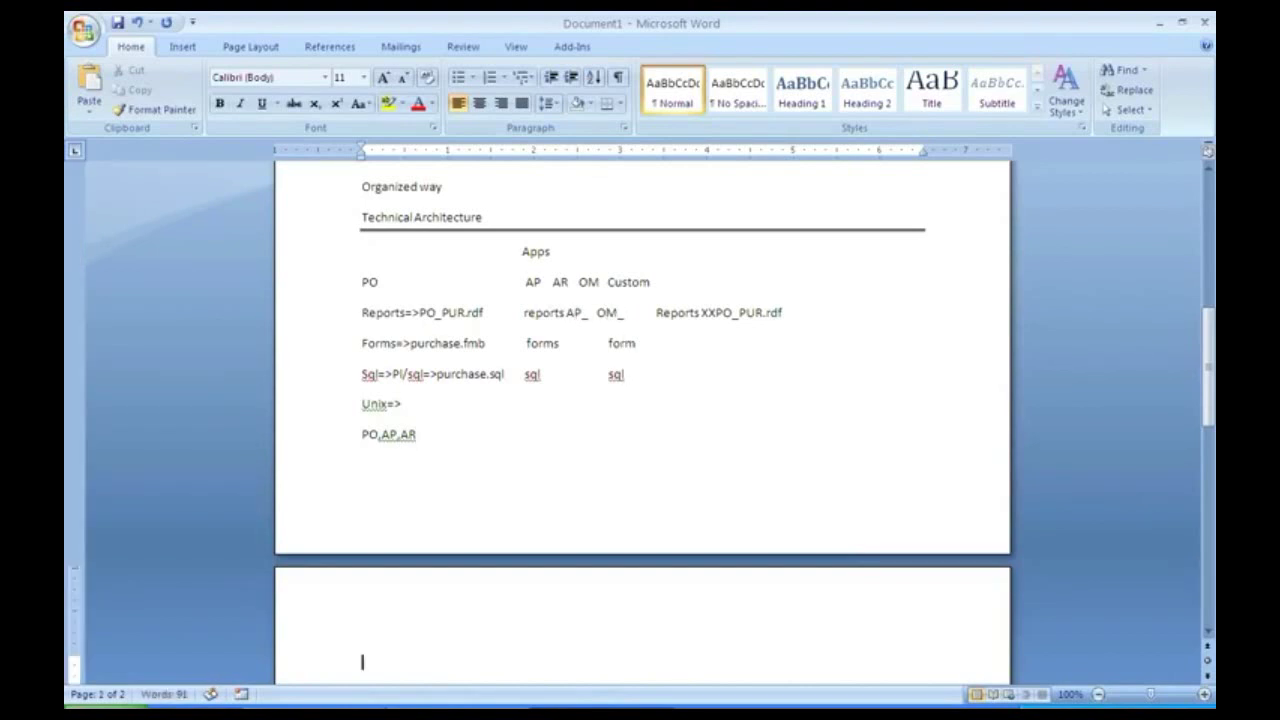
text(PO_)
scroll(470, 305, down, 1)
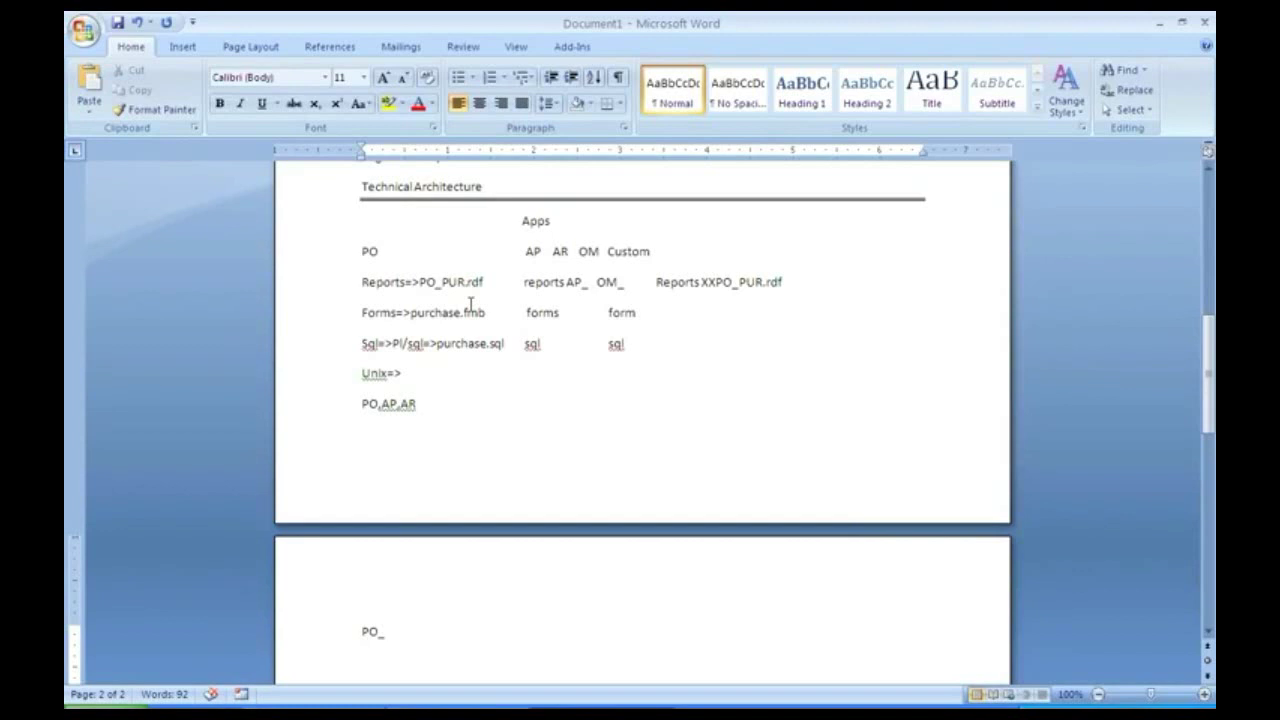
text(HEADERS)
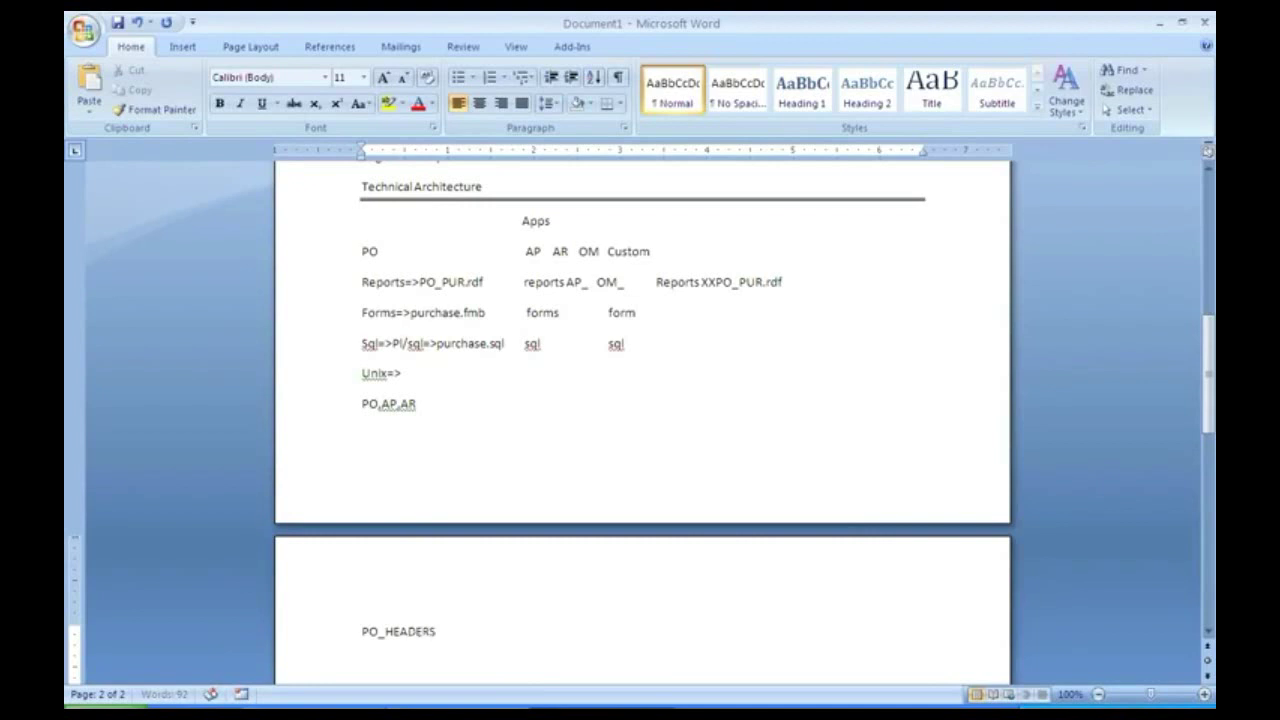
text(_ALL )
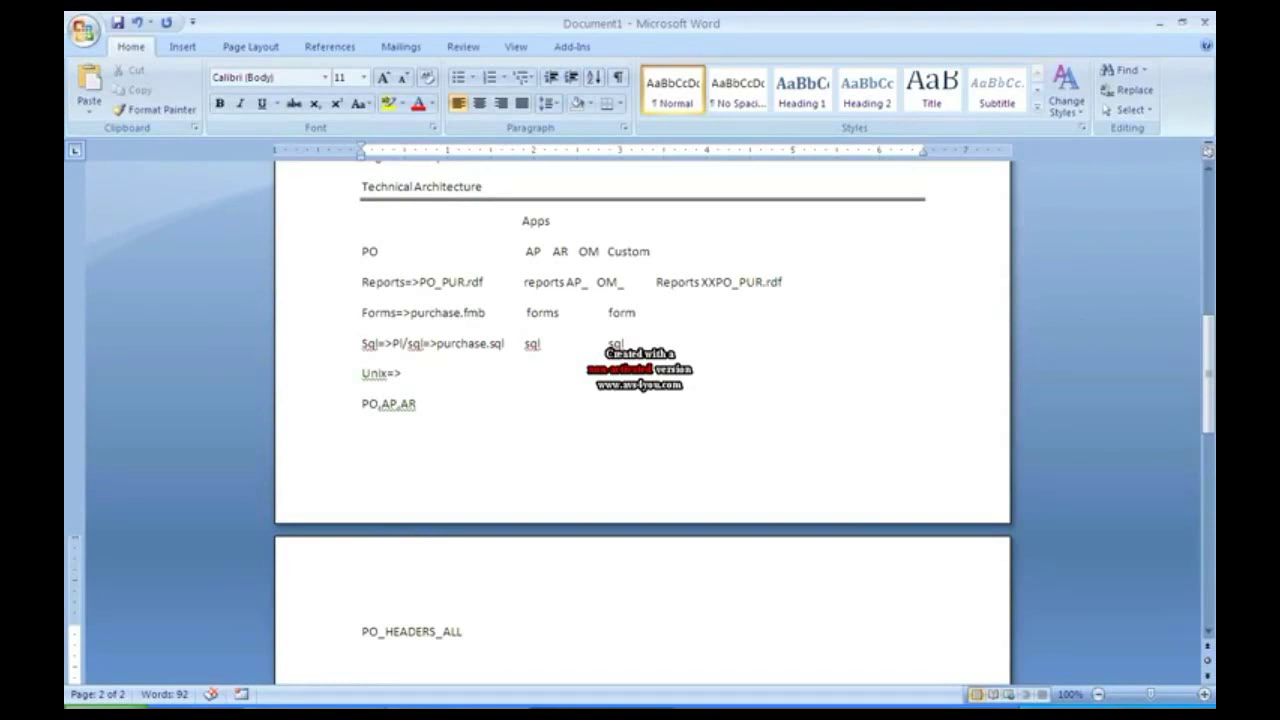
text(PO_)
text(LINES)
key(Return)
text(OM_ORDER_HEADER)
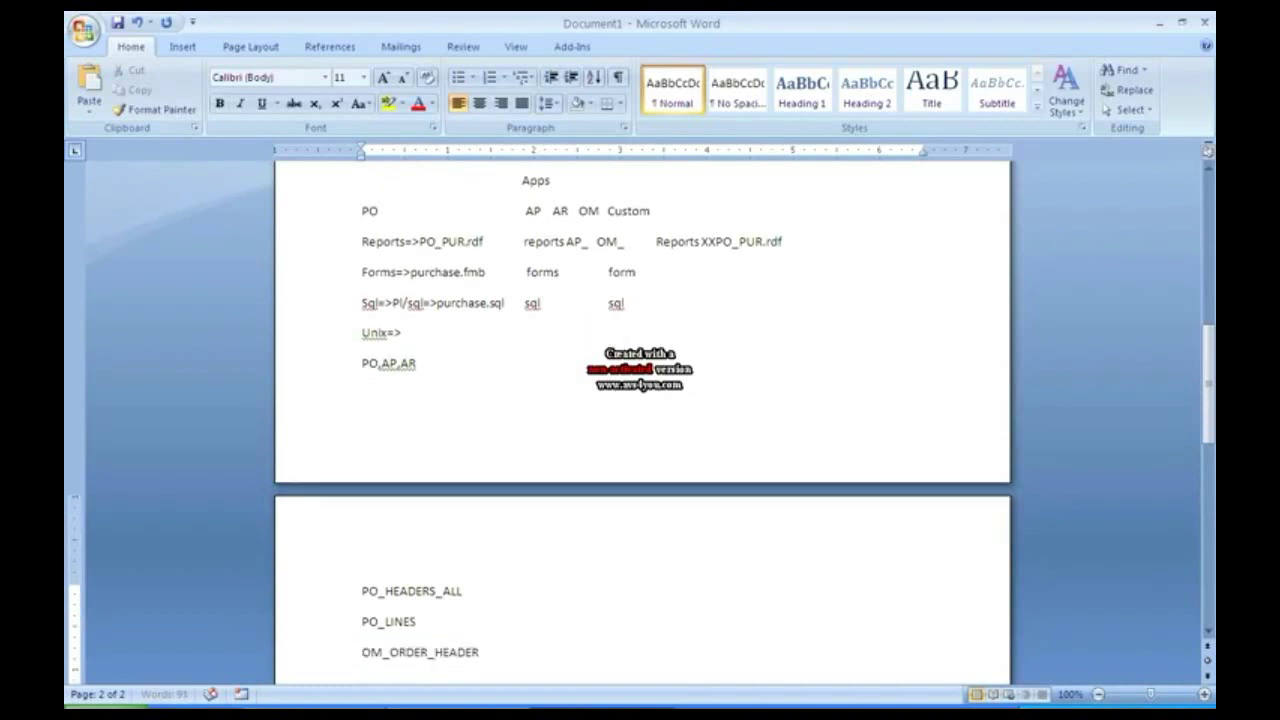
text(S)
key(Return)
text(OE)
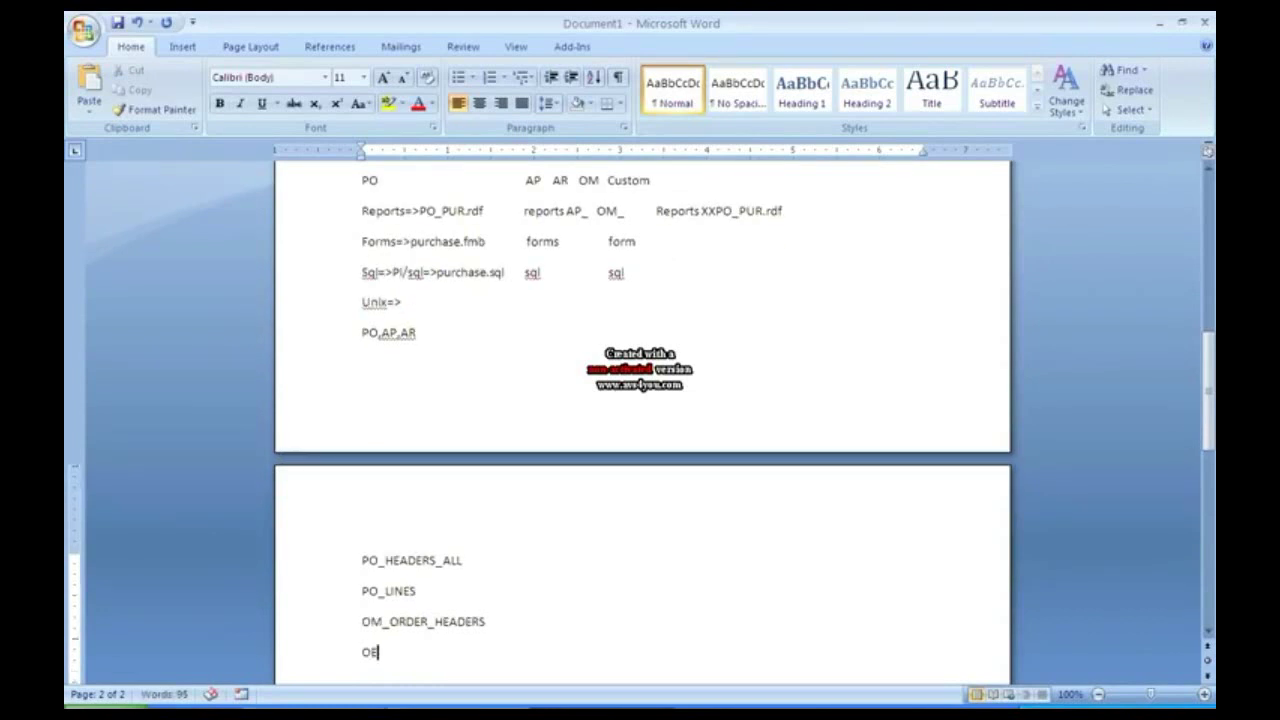
text(_ORDER_HEADERS)
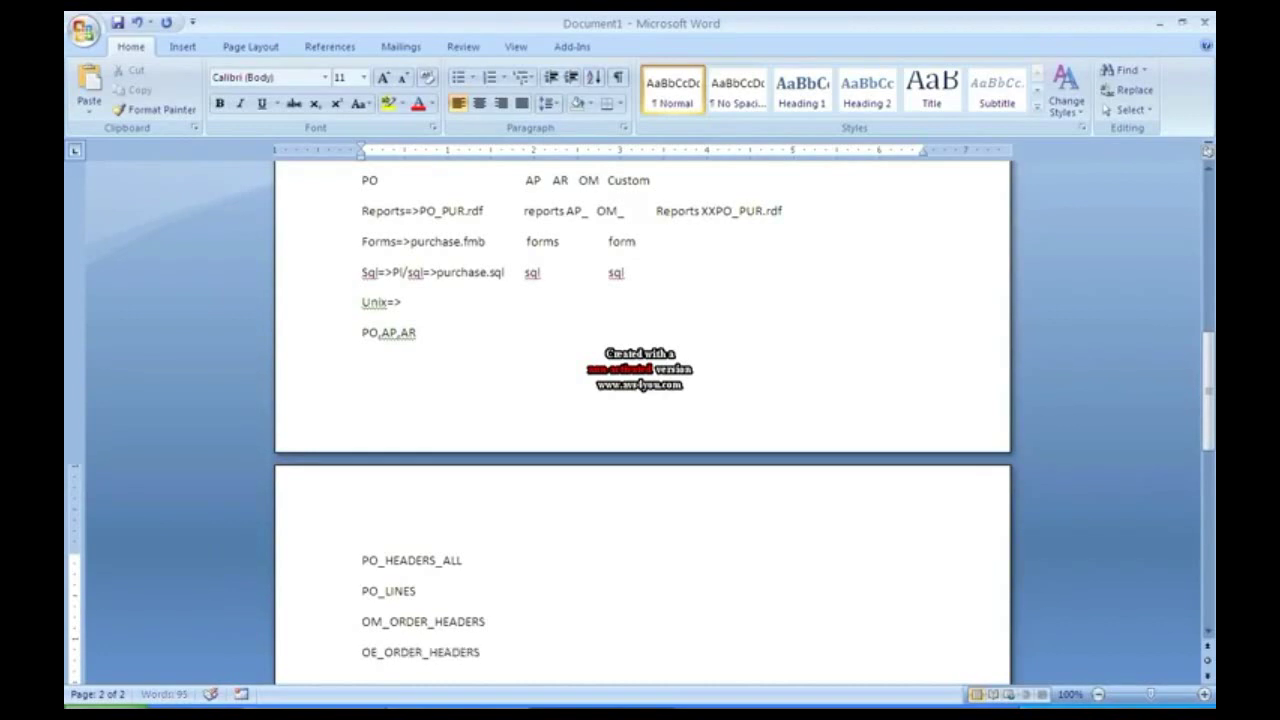